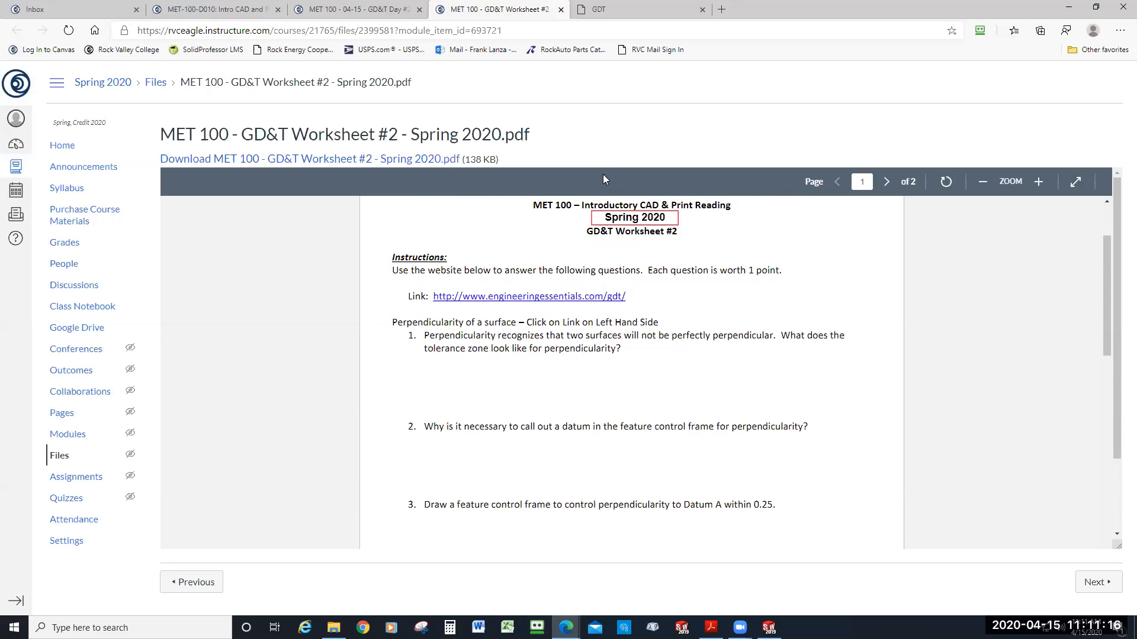
- Switch from the browser to the C SIZE TEMPLATE drawing in SOLIDWORKS and bring its orthographic views into focus
{"action": "left_click", "coordinate": [1068, 6]}
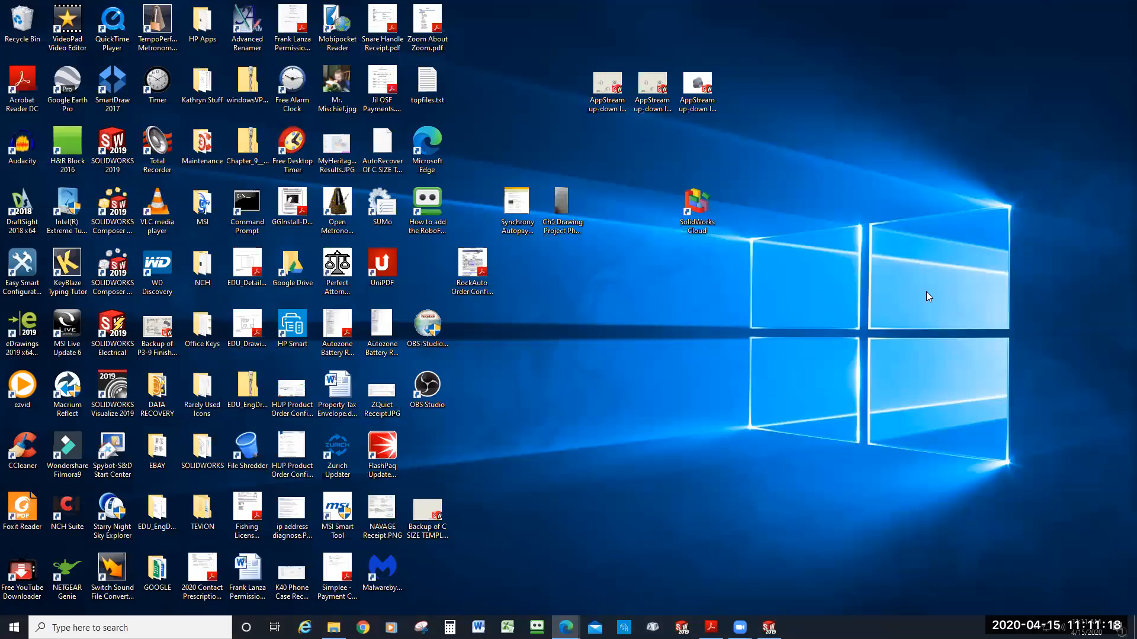
{"action": "left_click", "coordinate": [769, 627]}
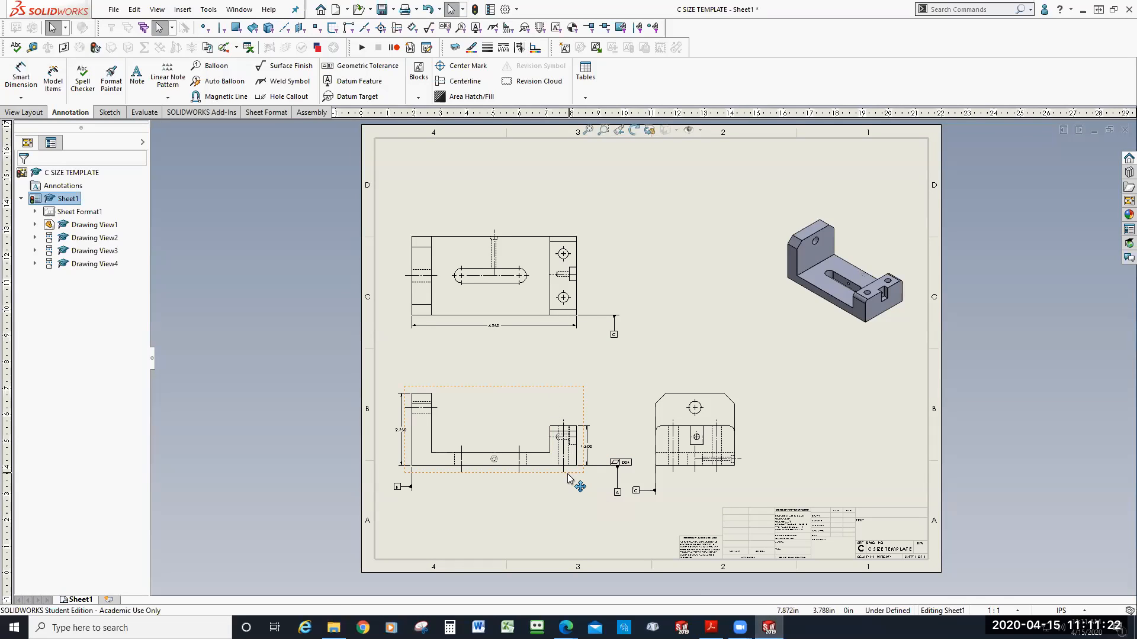
{"action": "scroll", "coordinate": [555, 475], "scroll_direction": "down", "scroll_amount": 2}
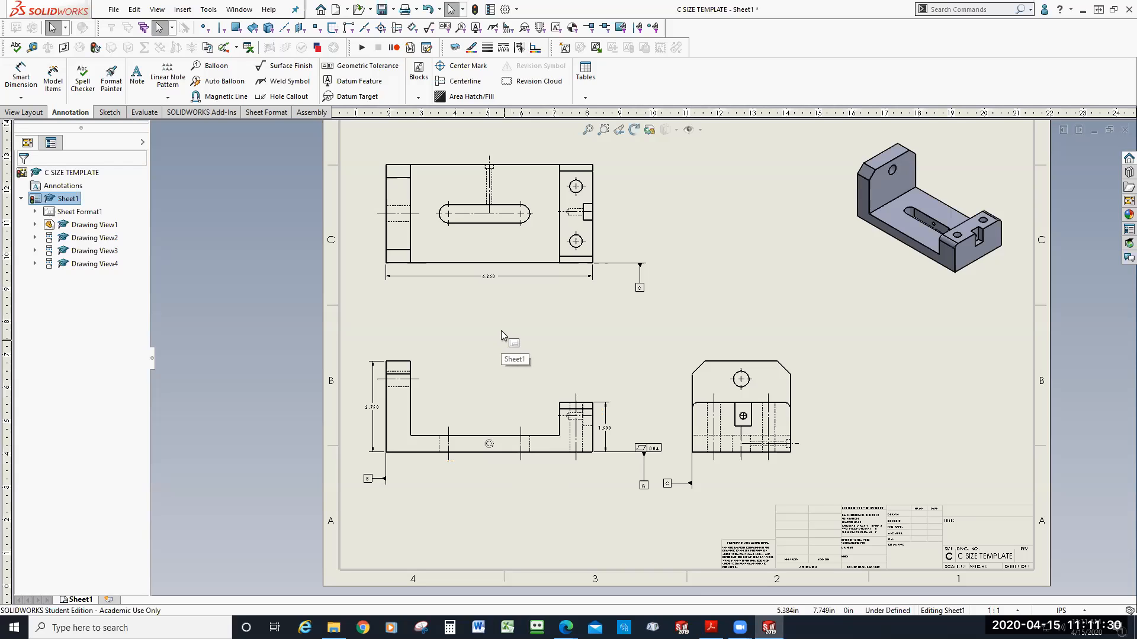
{"action": "scroll", "coordinate": [496, 312], "scroll_direction": "up", "scroll_amount": 1}
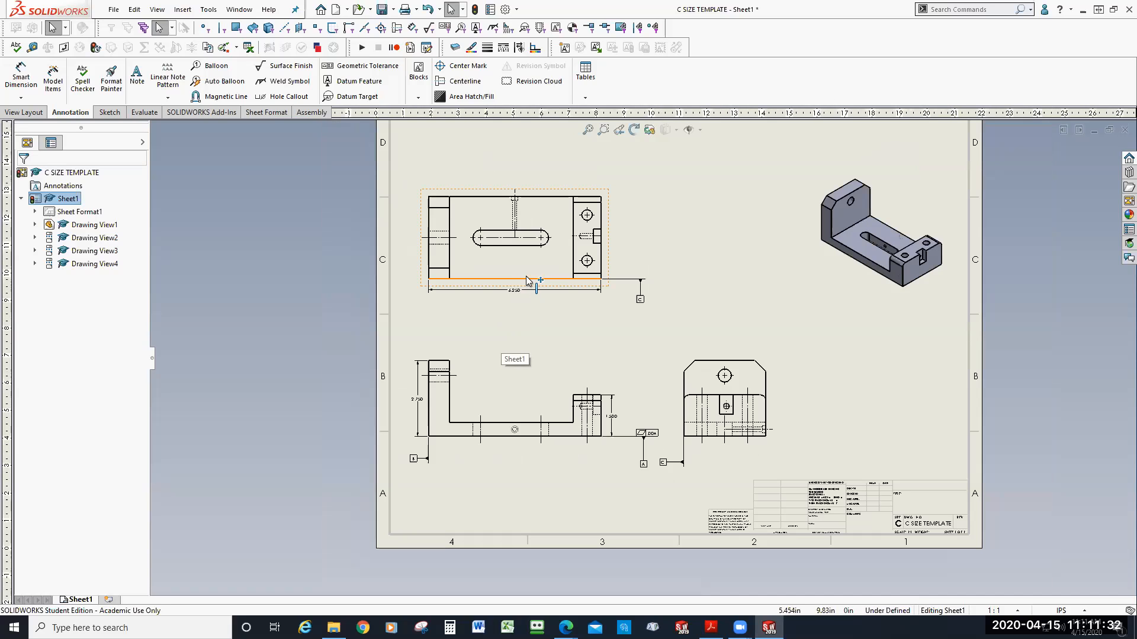
{"action": "scroll", "coordinate": [509, 273], "scroll_direction": "down", "scroll_amount": 2}
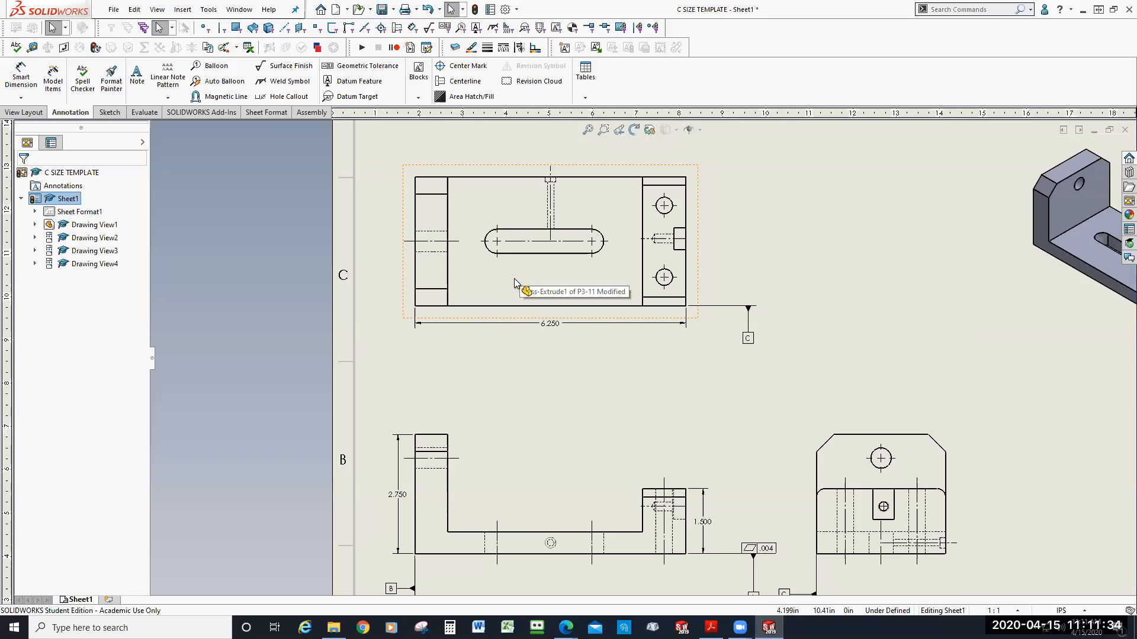
{"action": "scroll", "coordinate": [652, 519], "scroll_direction": "up", "scroll_amount": 1}
{"action": "scroll", "coordinate": [651, 520], "scroll_direction": "down", "scroll_amount": 1}
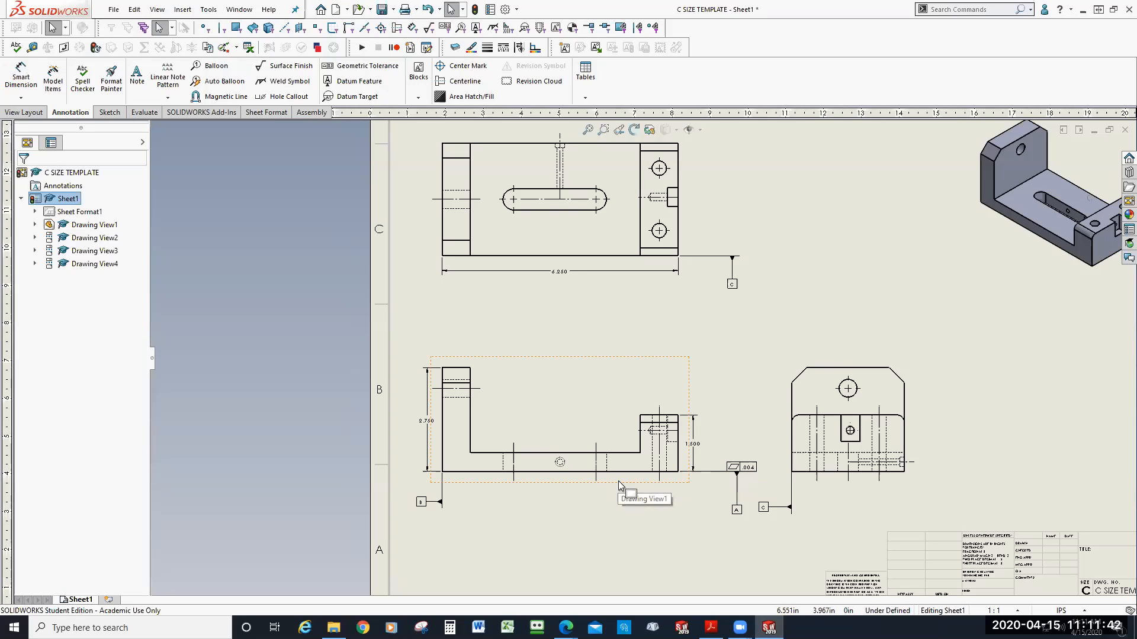
- Move the datum A symbol along the front view's base extension line, between the 1.500 dimension and the flatness frame
{"action": "left_click_drag", "start_coordinate": [736, 509], "coordinate": [641, 506]}
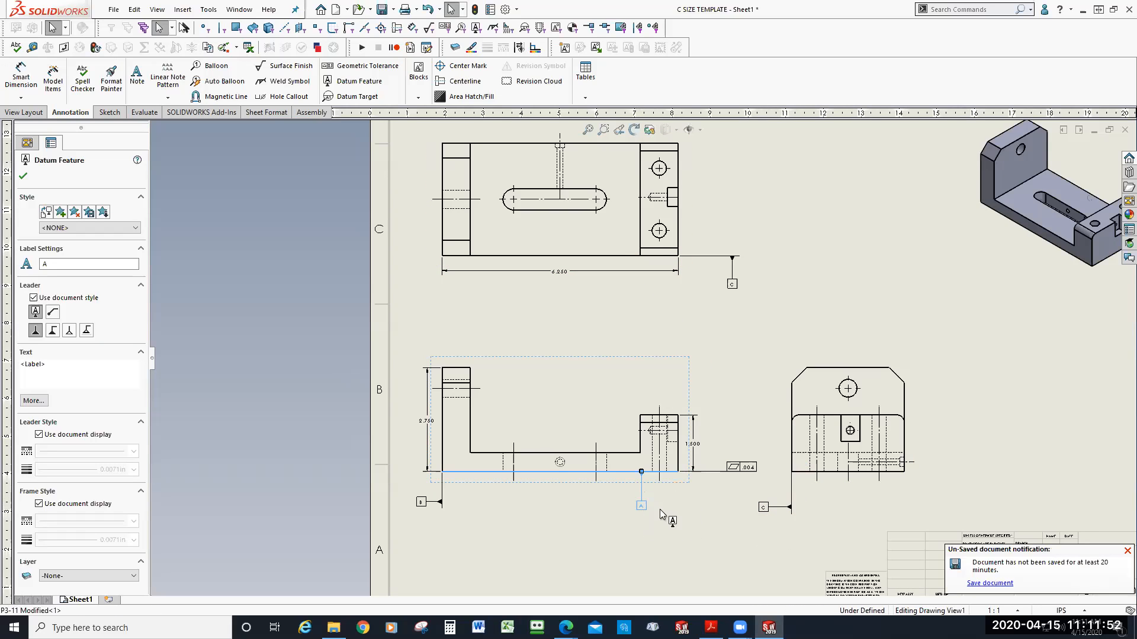
{"action": "left_click", "coordinate": [717, 499]}
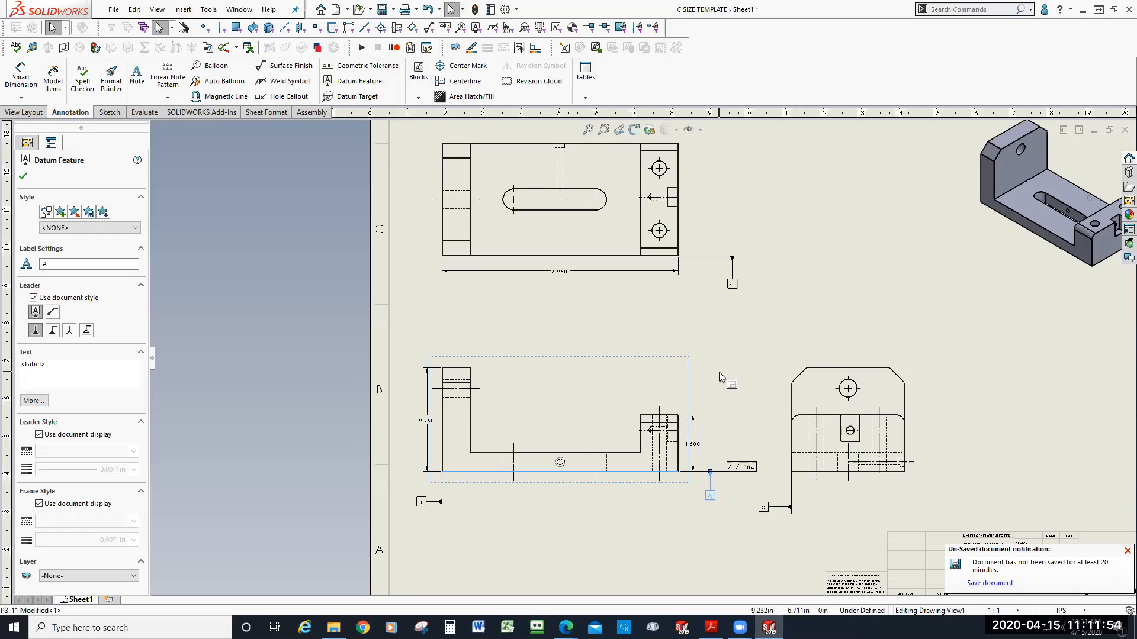
{"action": "key", "text": "Escape"}
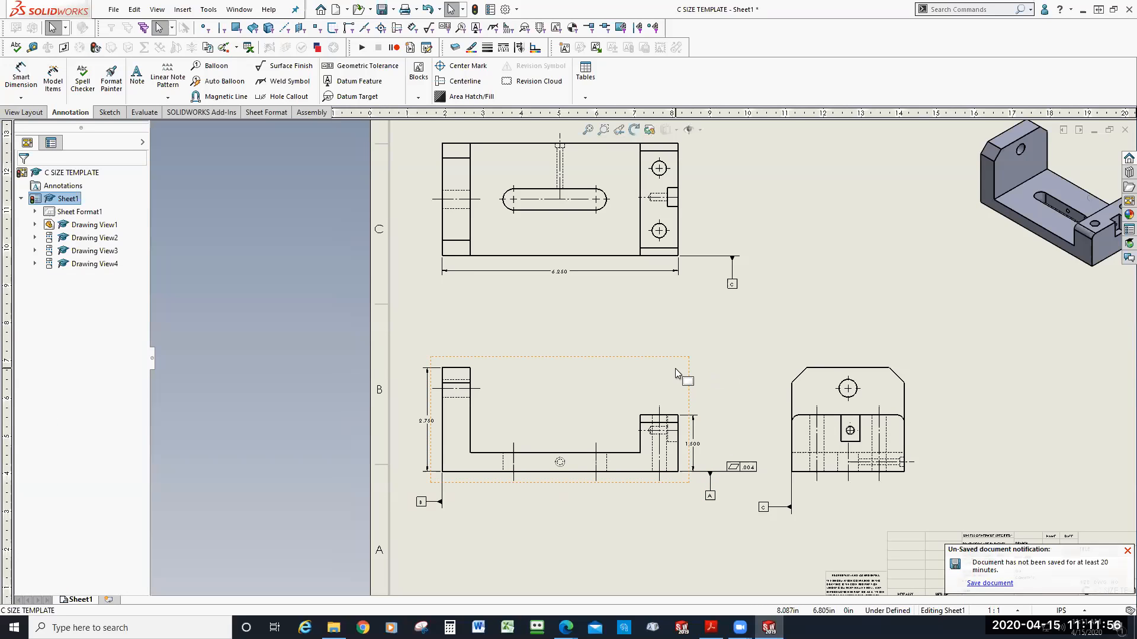
- Examine the datum symbols, dimensions and flatness frame across the top, front and side views
{"action": "scroll", "coordinate": [656, 288], "scroll_direction": "up", "scroll_amount": 2}
{"action": "scroll", "coordinate": [595, 225], "scroll_direction": "down", "scroll_amount": 3}
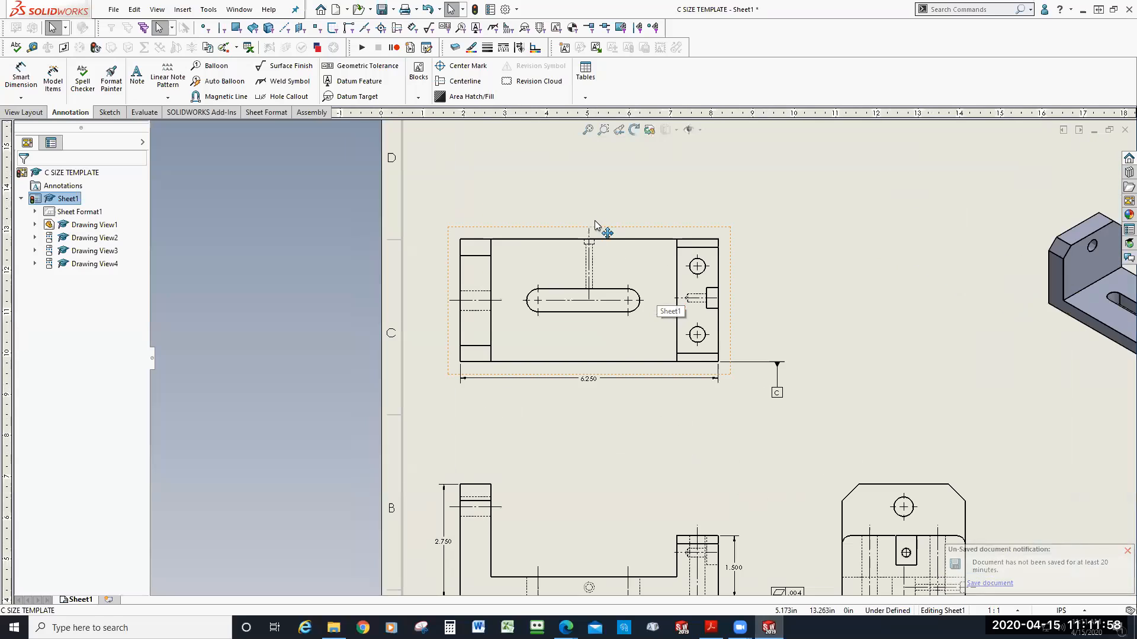
{"action": "scroll", "coordinate": [663, 237], "scroll_direction": "down", "scroll_amount": 2}
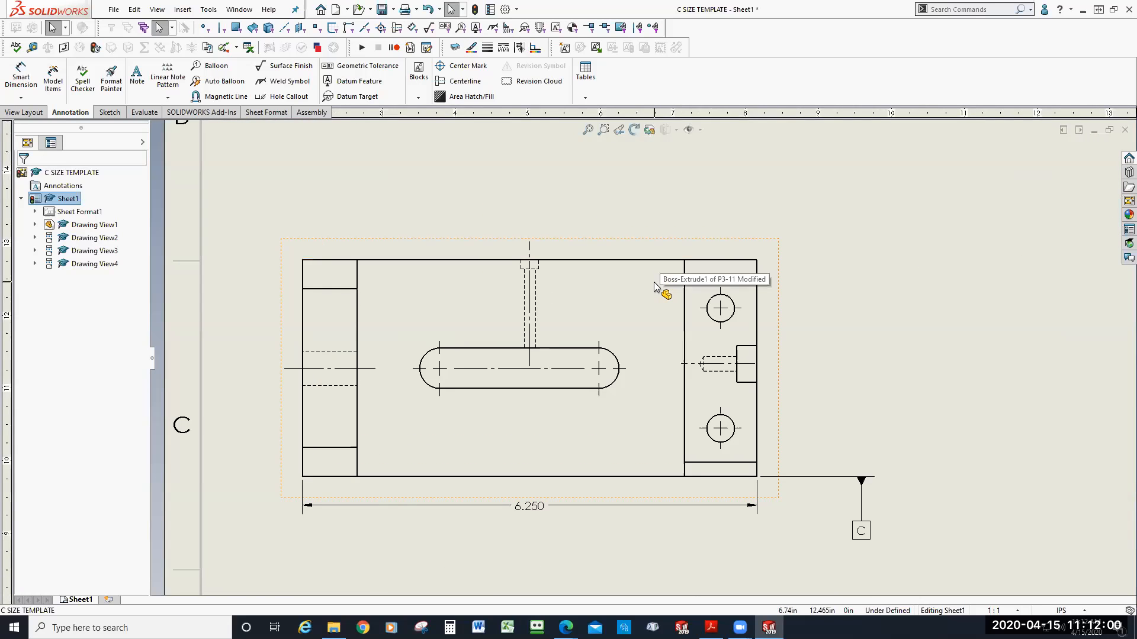
{"action": "scroll", "coordinate": [655, 288], "scroll_direction": "up", "scroll_amount": 2}
{"action": "scroll", "coordinate": [659, 290], "scroll_direction": "up", "scroll_amount": 2}
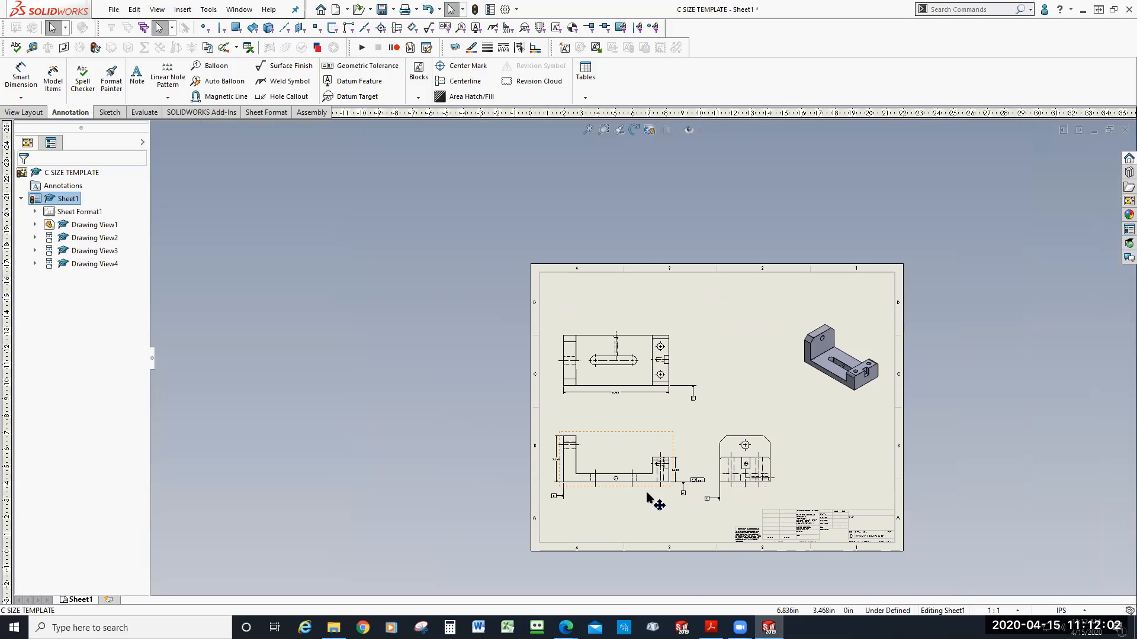
{"action": "scroll", "coordinate": [647, 495], "scroll_direction": "down", "scroll_amount": 2}
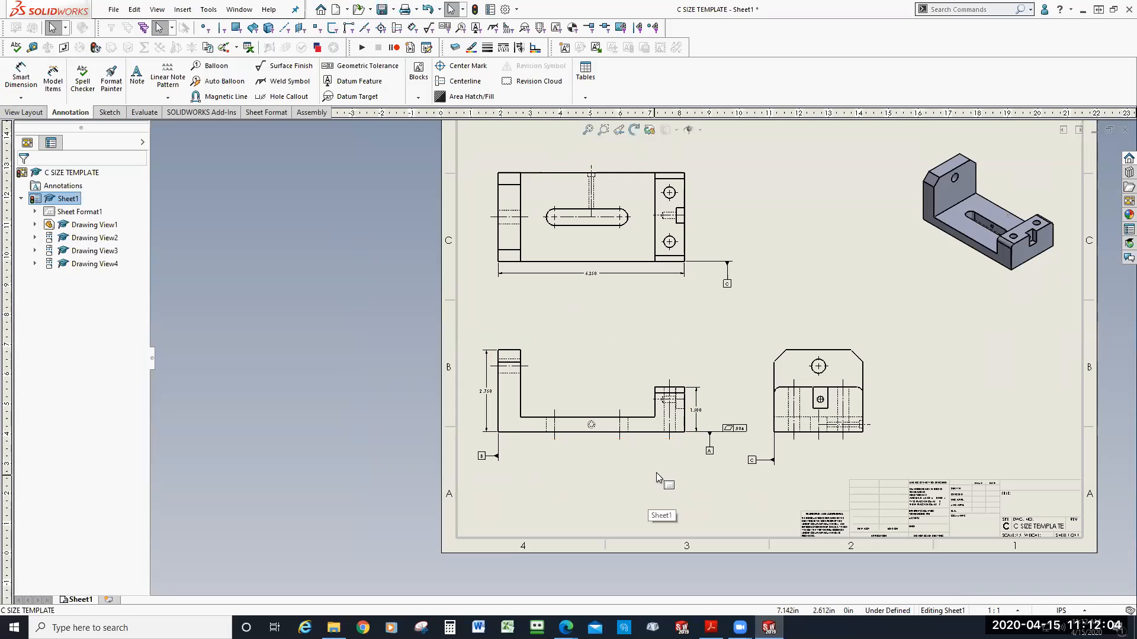
{"action": "scroll", "coordinate": [678, 459], "scroll_direction": "down", "scroll_amount": 2}
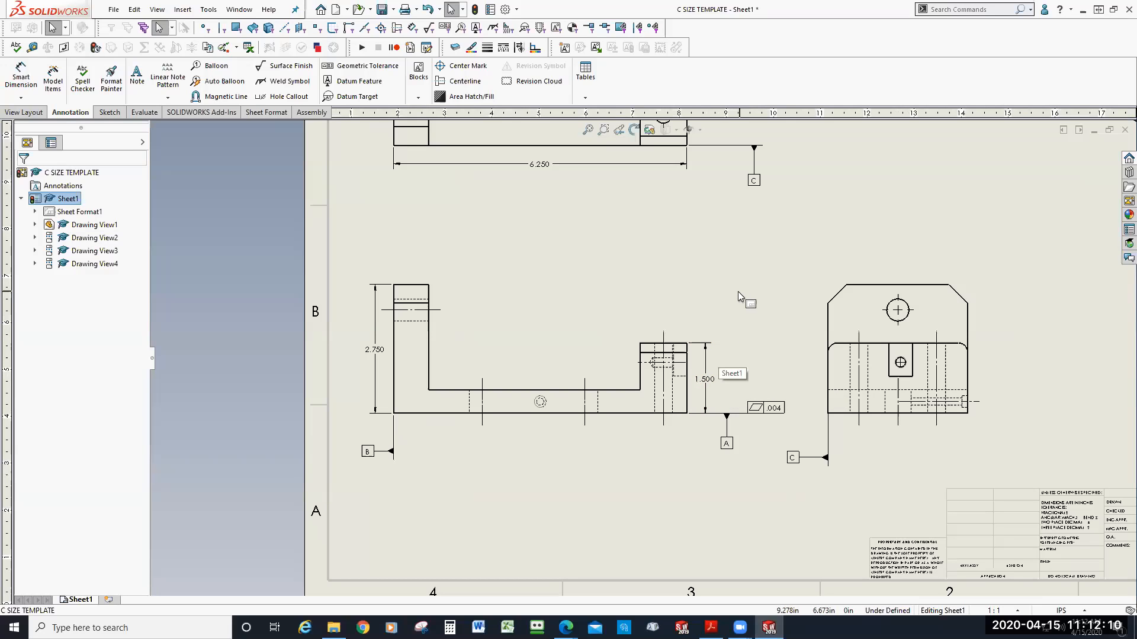
{"action": "scroll", "coordinate": [741, 279], "scroll_direction": "down", "scroll_amount": 1}
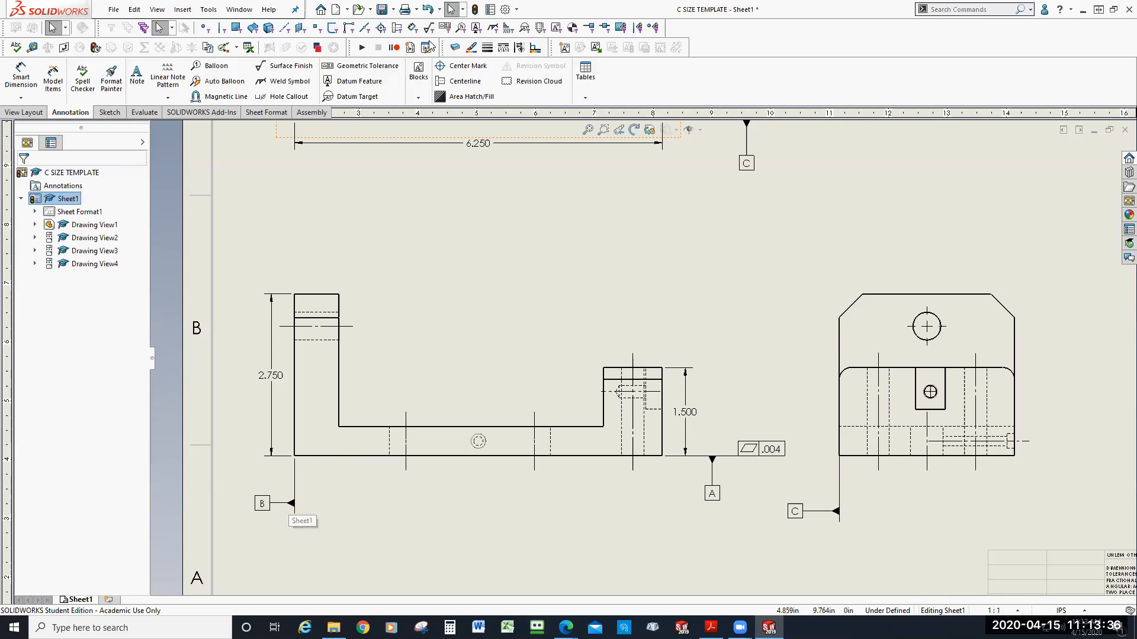
- Start a Geometric Tolerance with the parallelism symbol and set its first tolerance to .010
{"action": "left_click", "coordinate": [380, 69]}
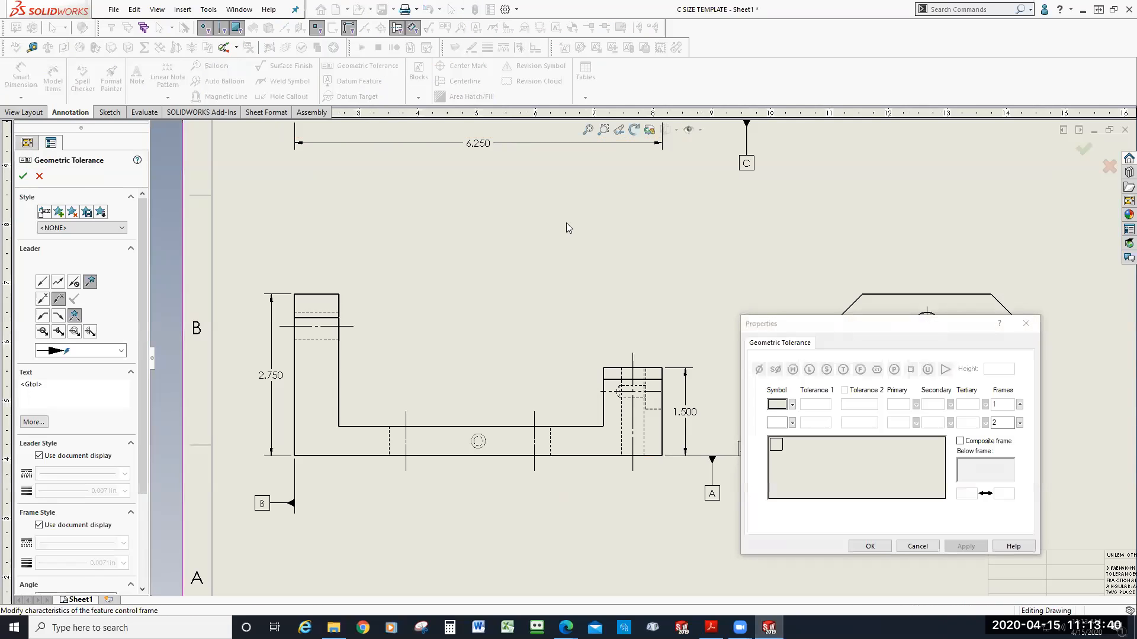
{"action": "left_click", "coordinate": [810, 324]}
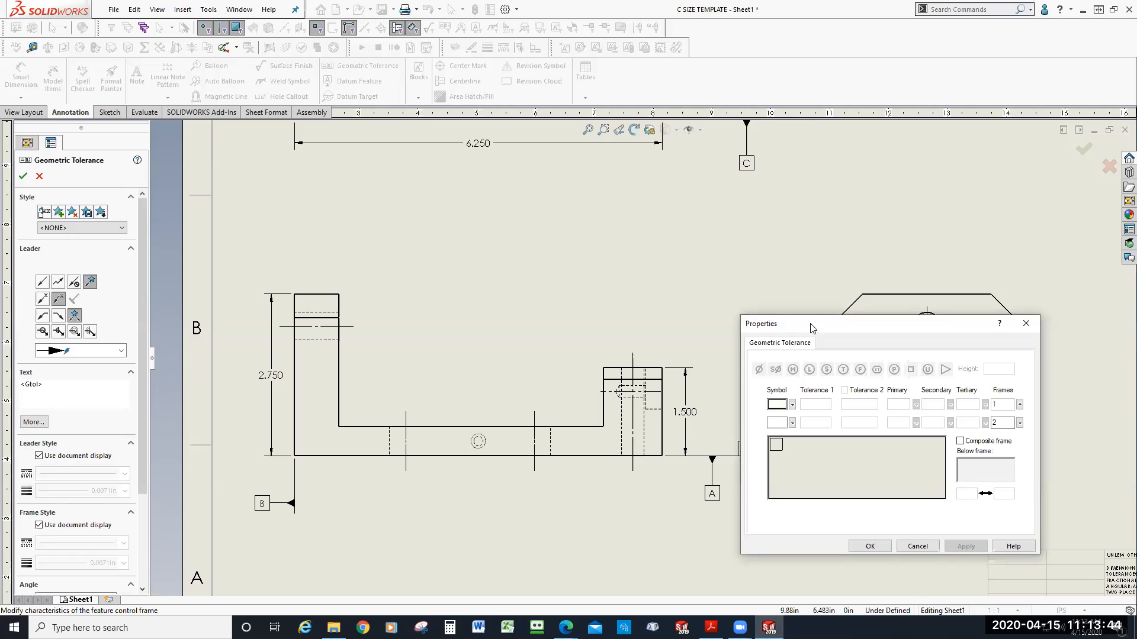
{"action": "left_click_drag", "start_coordinate": [811, 328], "coordinate": [462, 170]}
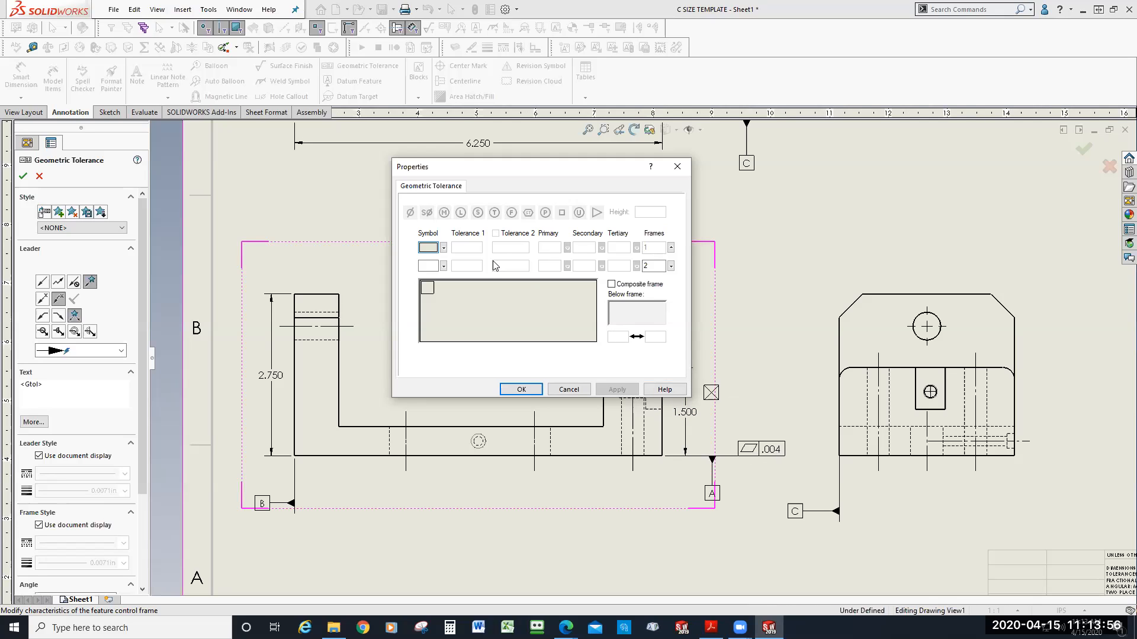
{"action": "left_click", "coordinate": [444, 249]}
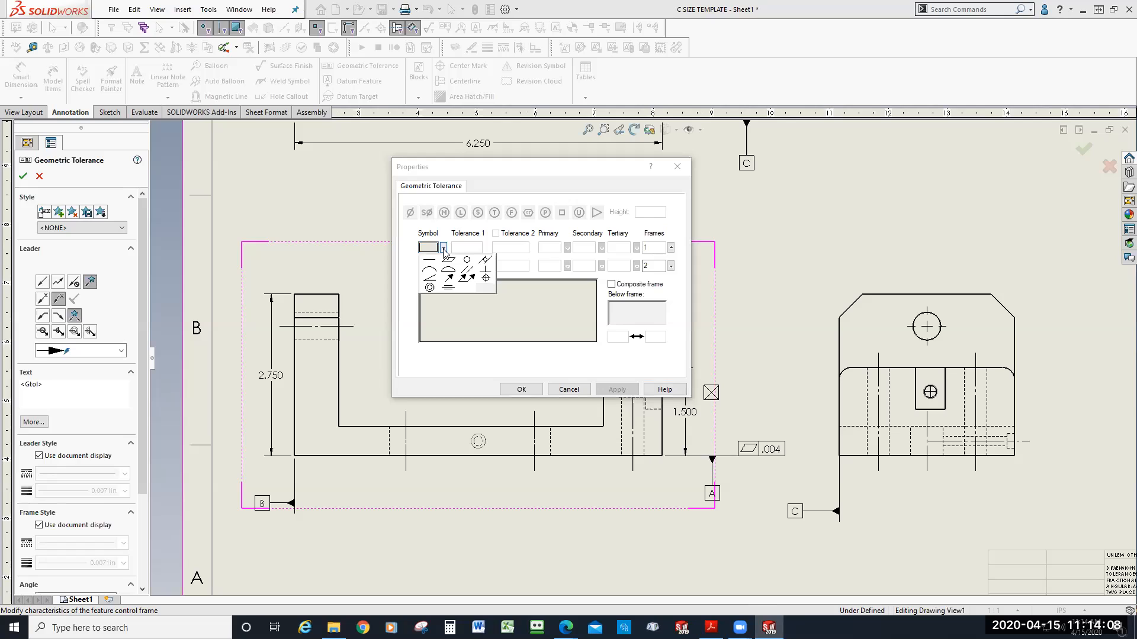
{"action": "left_click", "coordinate": [468, 271]}
{"action": "left_click", "coordinate": [473, 247]}
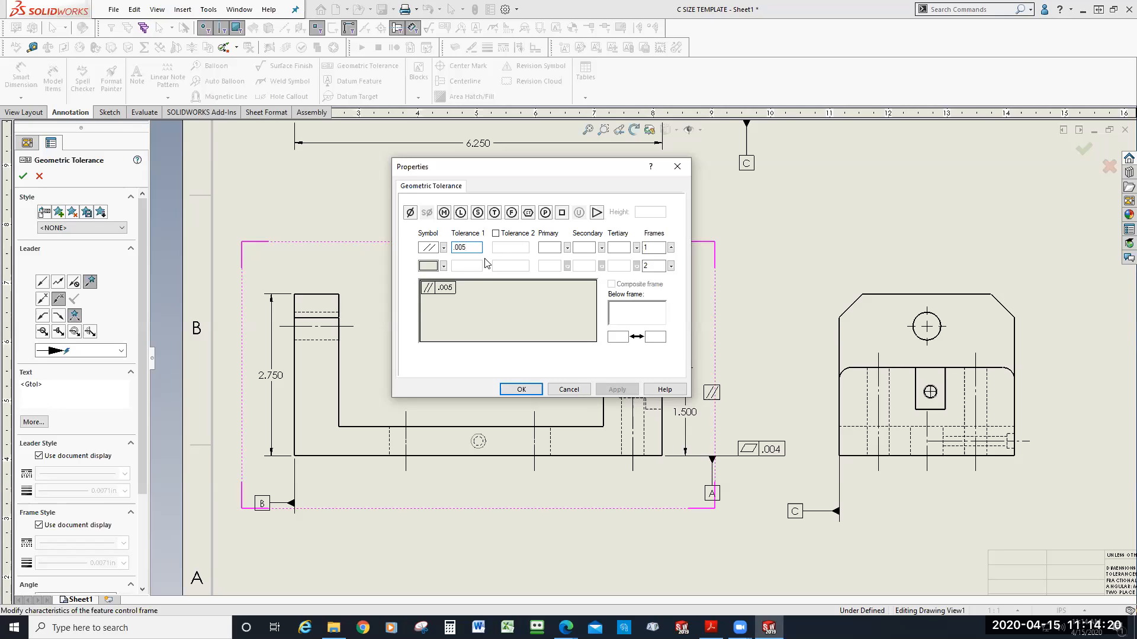
{"action": "key", "text": "BackSpace"}
{"action": "key", "text": "BackSpace"}
{"action": "type", "text": "10"}
{"action": "left_click", "coordinate": [366, 443]}
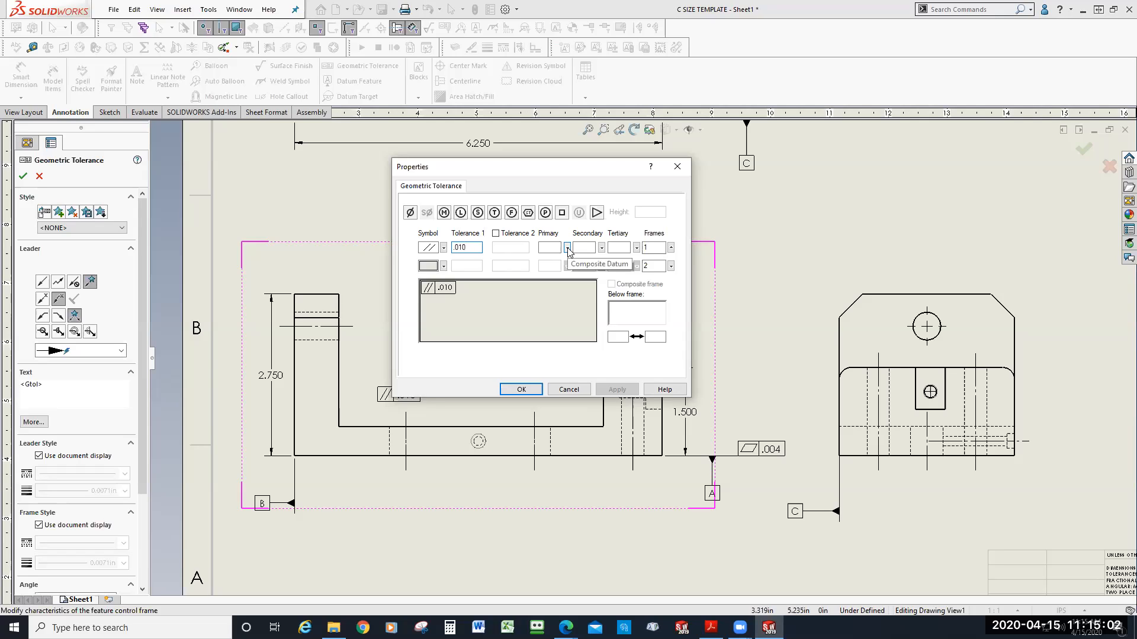
- Set the tolerance's primary datum to B and place the feature control frame in the open space between the front view and datum C above
{"action": "left_click", "coordinate": [567, 248]}
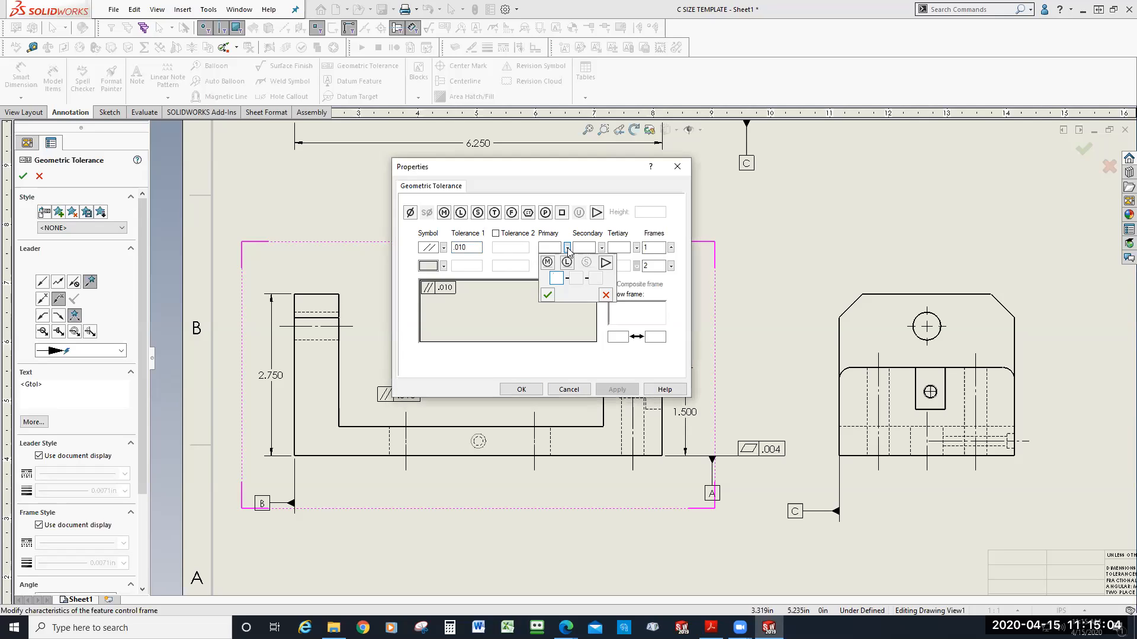
{"action": "left_click", "coordinate": [605, 295]}
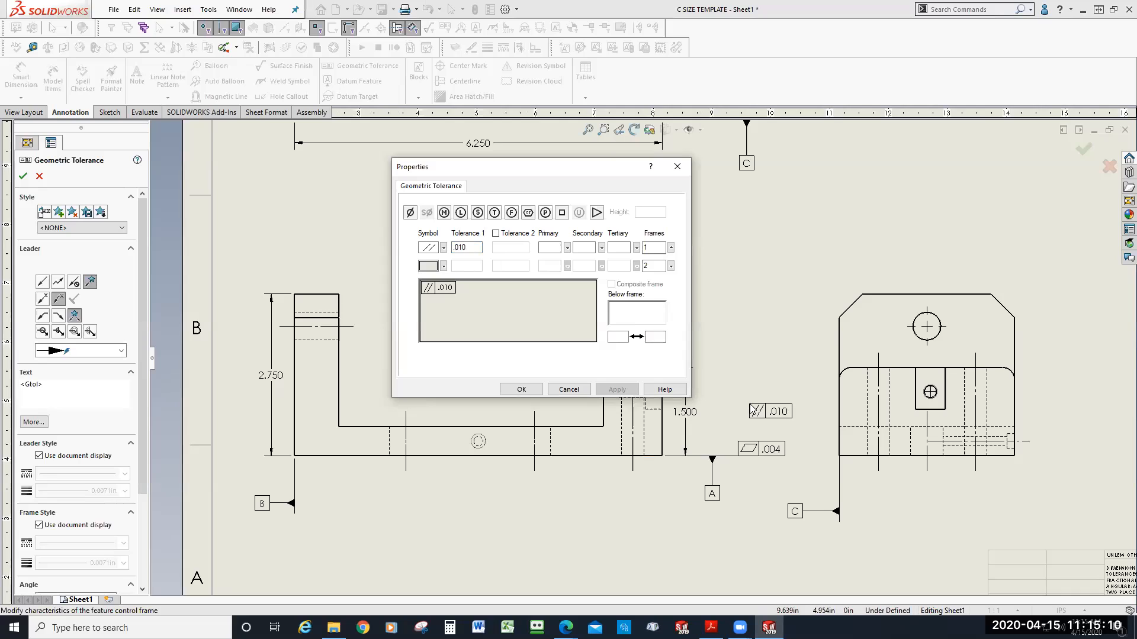
{"action": "left_click", "coordinate": [732, 336]}
{"action": "left_click", "coordinate": [548, 246]}
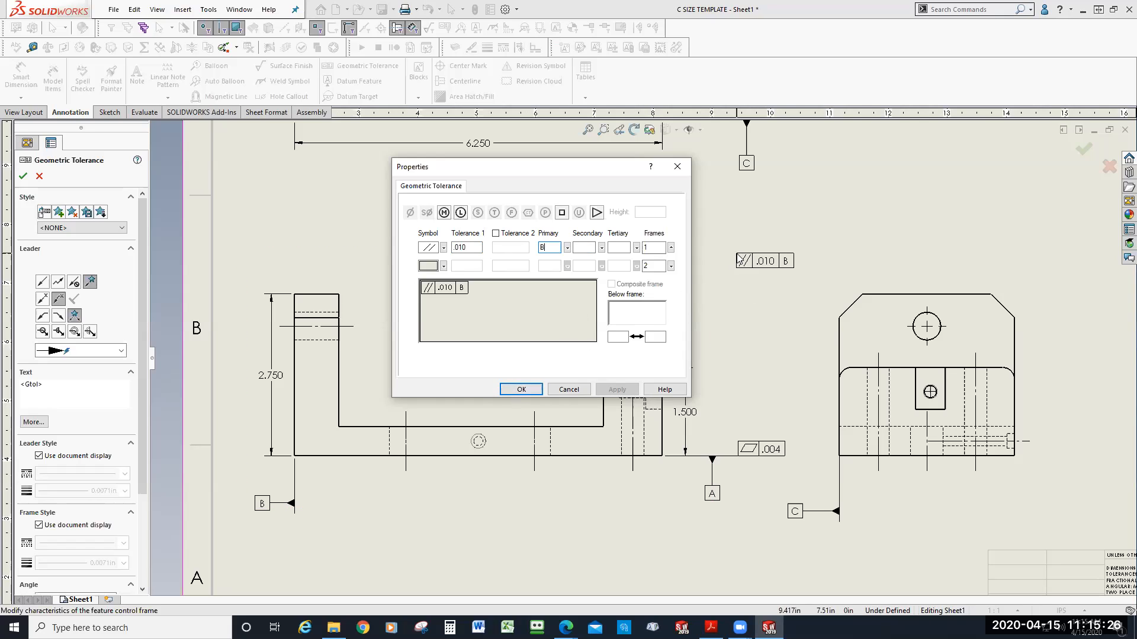
{"action": "left_click", "coordinate": [708, 336]}
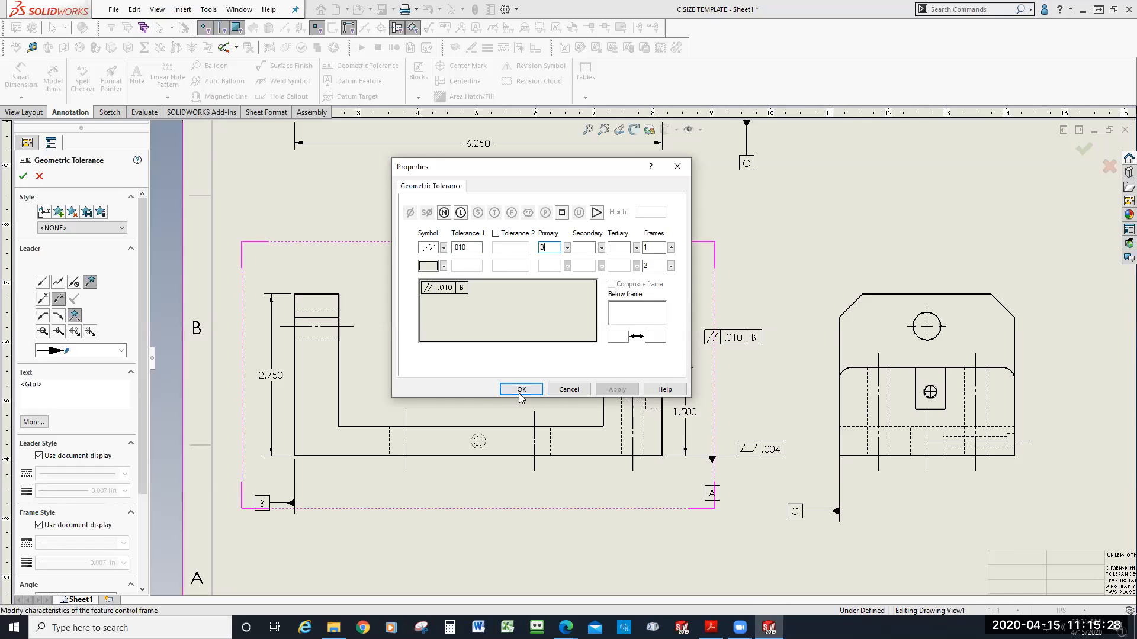
{"action": "left_click", "coordinate": [522, 389]}
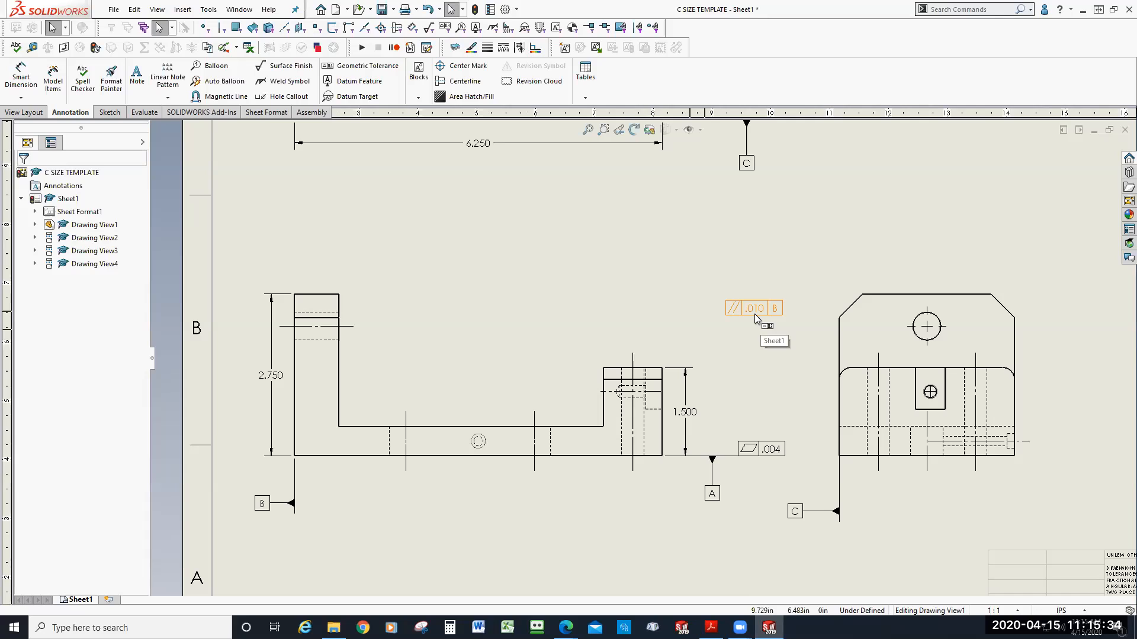
{"action": "left_click_drag", "start_coordinate": [754, 314], "coordinate": [752, 255]}
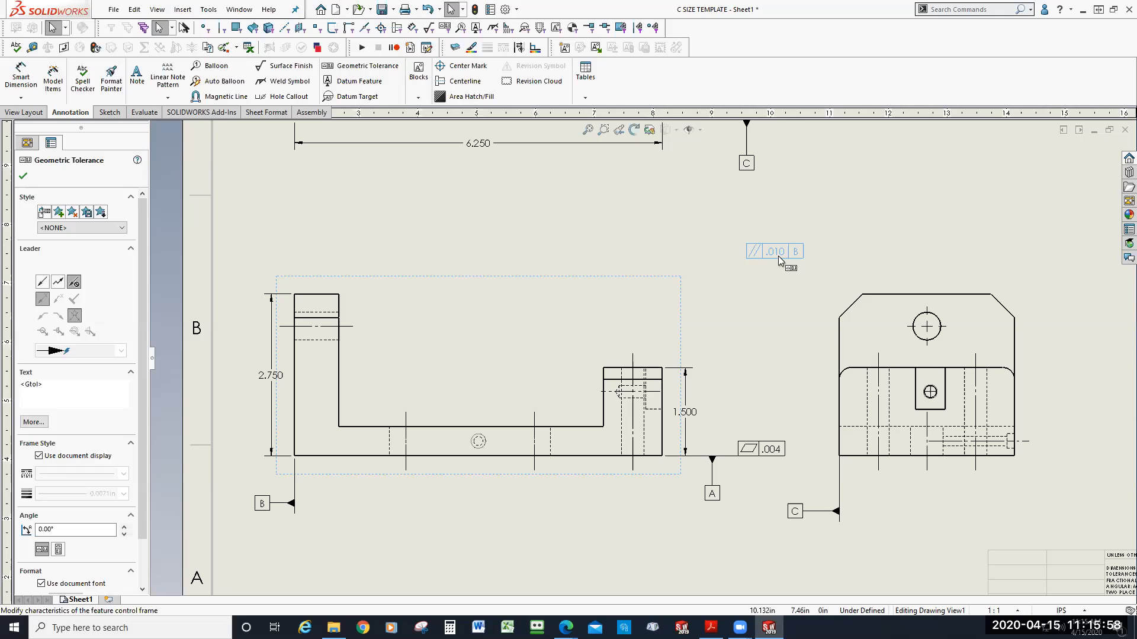
- Review the available commands and the properties of the placed .010 parallelism frame
{"action": "right_click", "coordinate": [779, 261]}
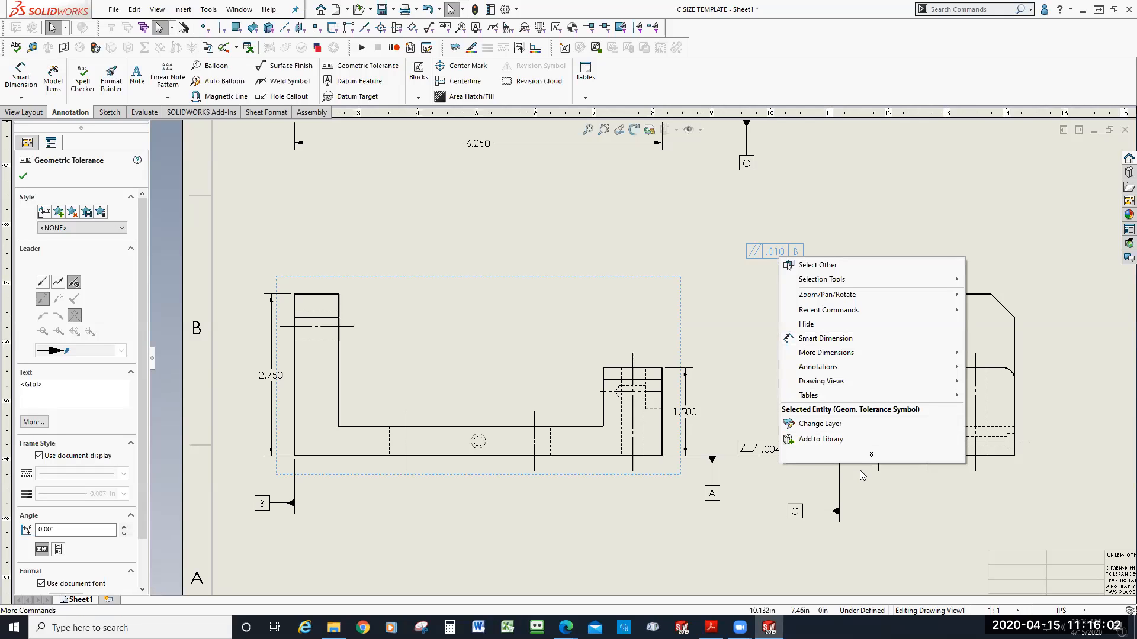
{"action": "left_click", "coordinate": [871, 455]}
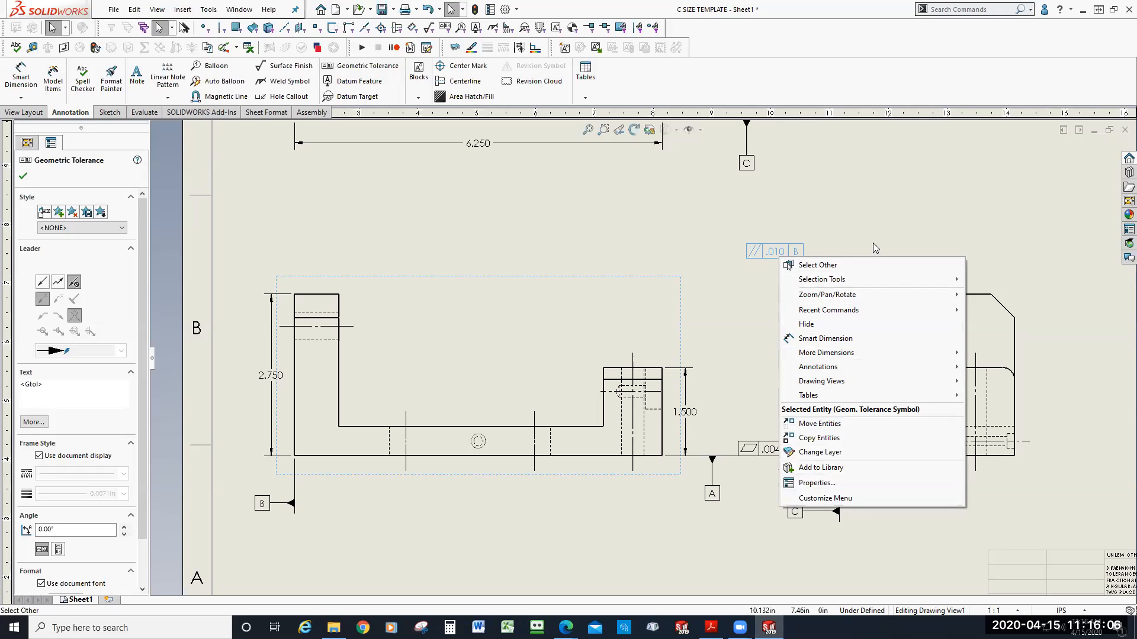
{"action": "left_click", "coordinate": [870, 212]}
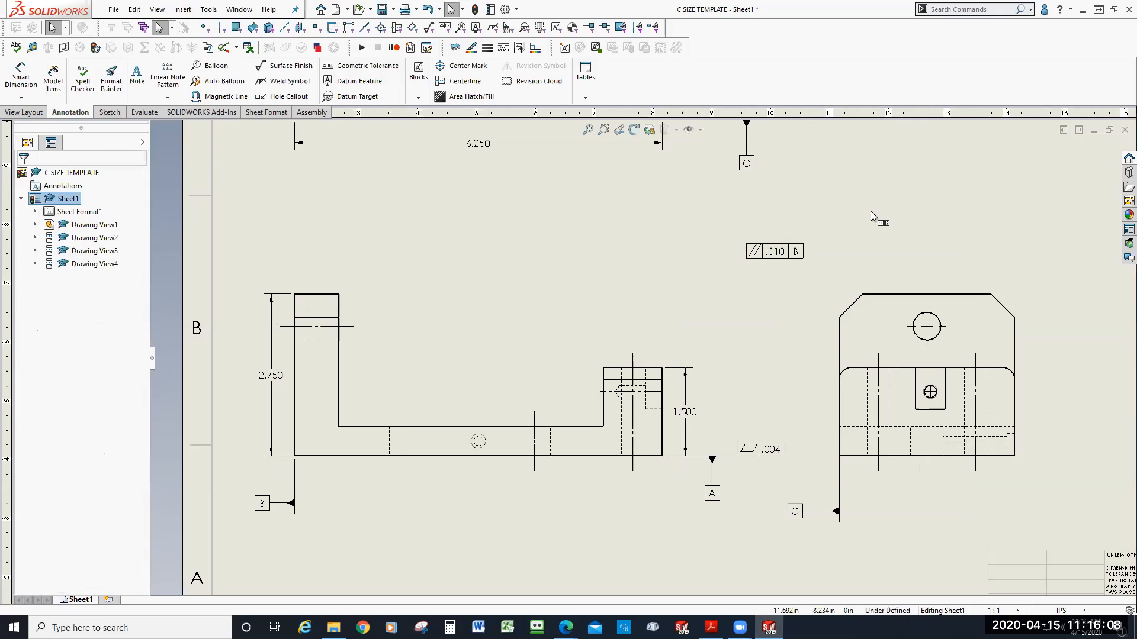
{"action": "double_click", "coordinate": [768, 253]}
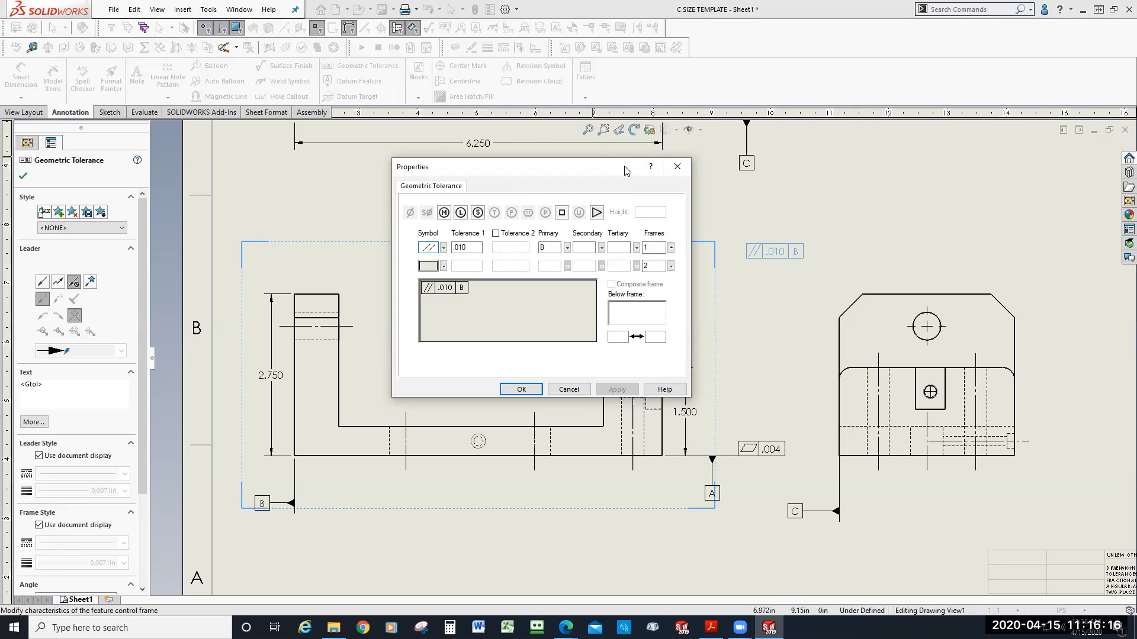
{"action": "left_click_drag", "start_coordinate": [620, 171], "coordinate": [535, 154]}
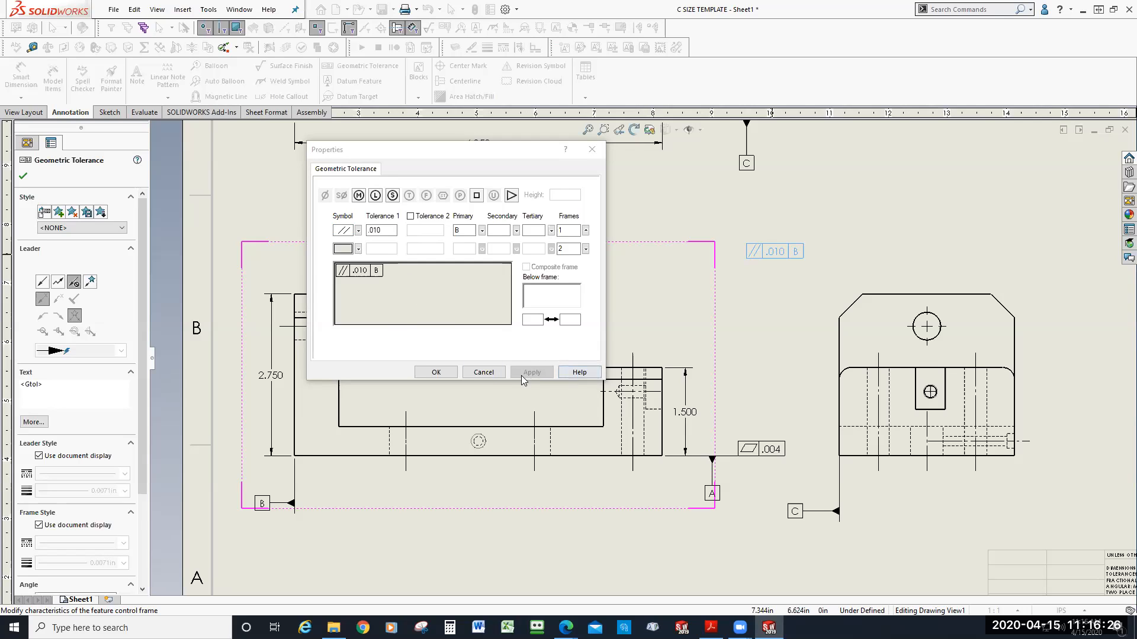
{"action": "left_click", "coordinate": [436, 372]}
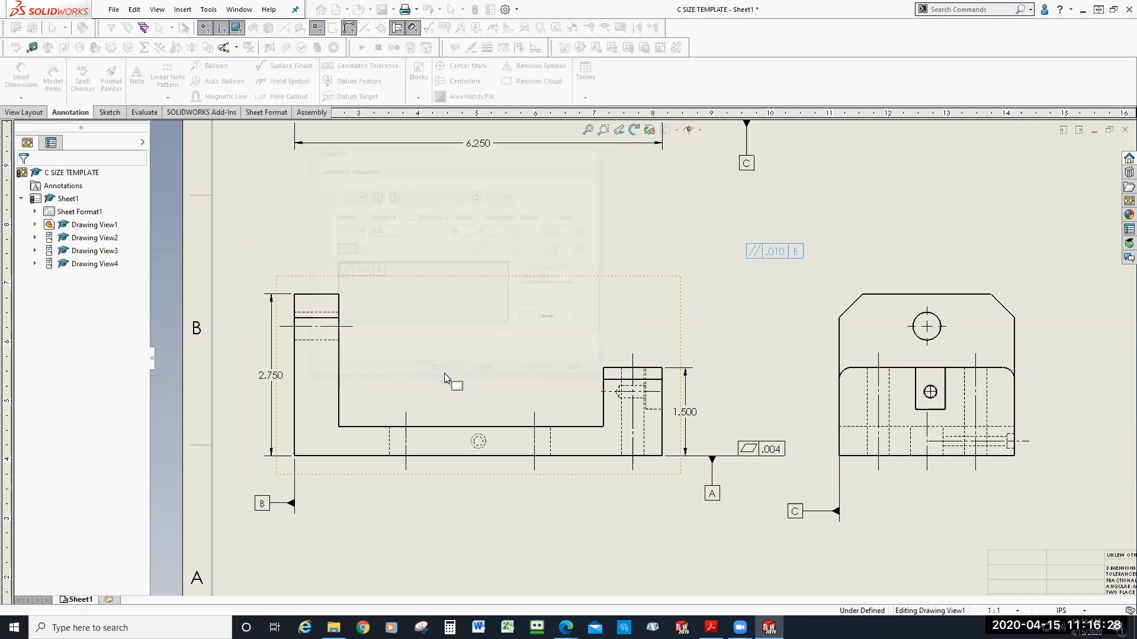
{"action": "left_click", "coordinate": [752, 252]}
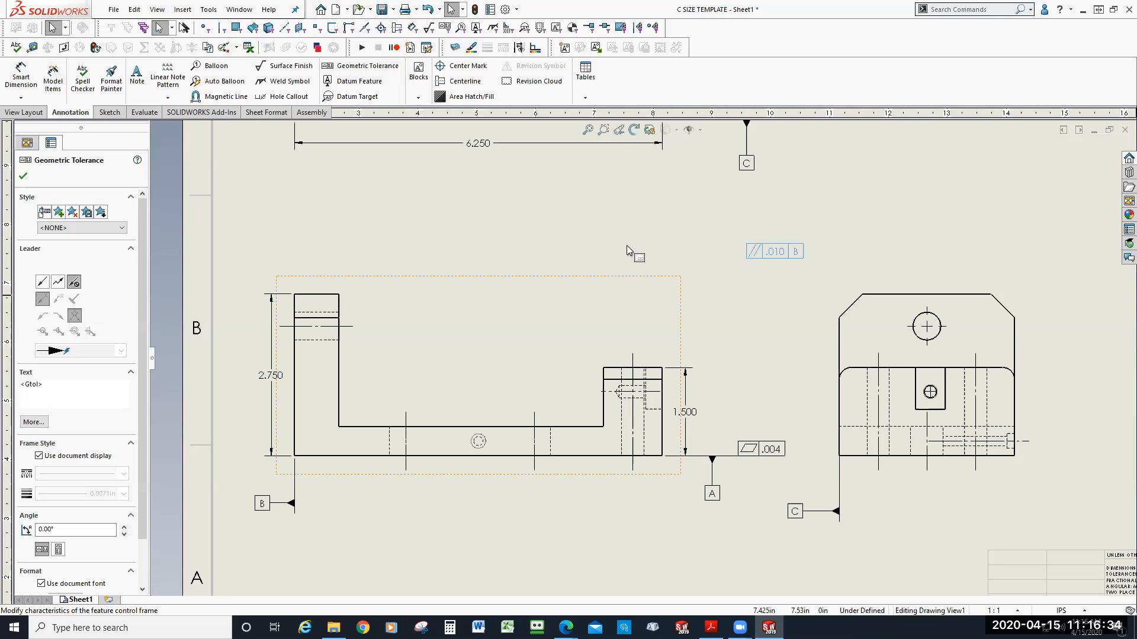
{"action": "left_click", "coordinate": [804, 214]}
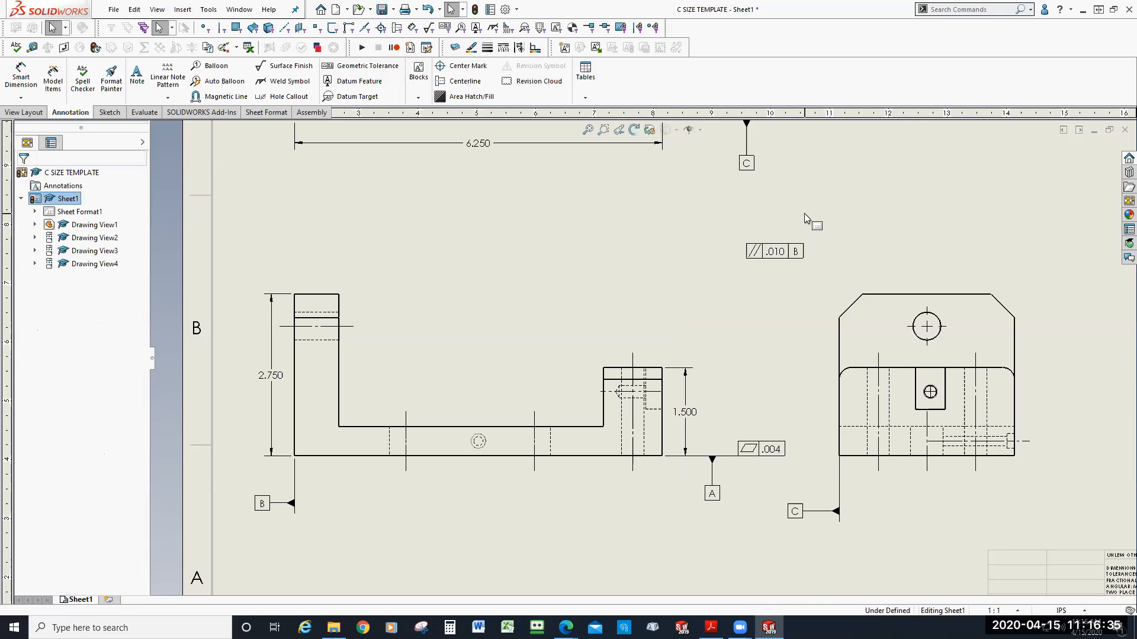
{"action": "left_click", "coordinate": [775, 253]}
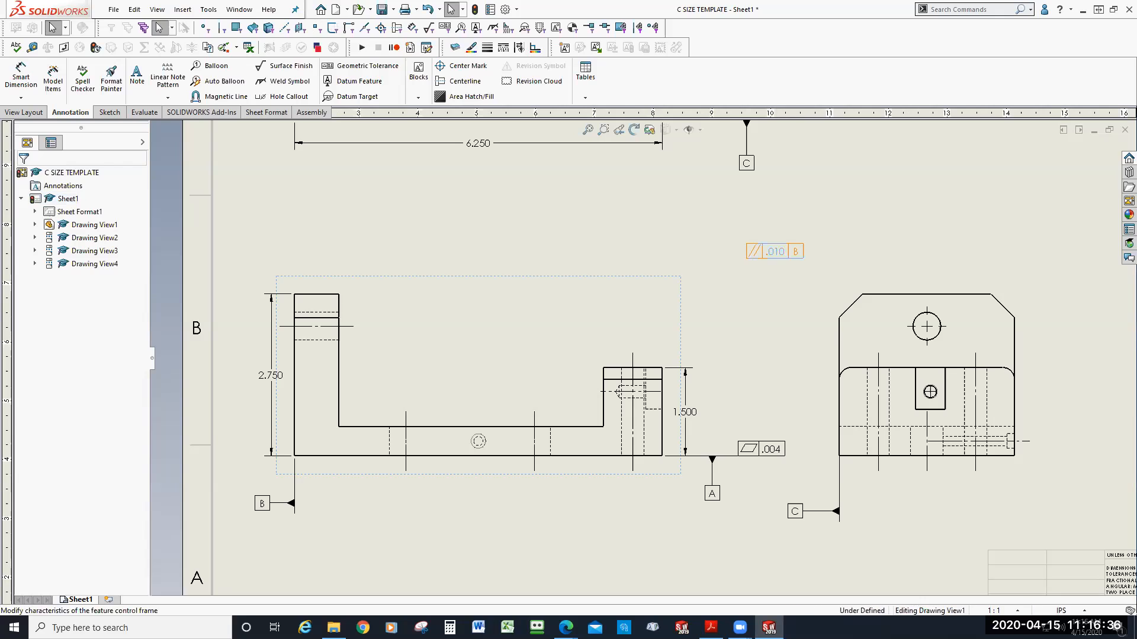
{"action": "double_click", "coordinate": [775, 251]}
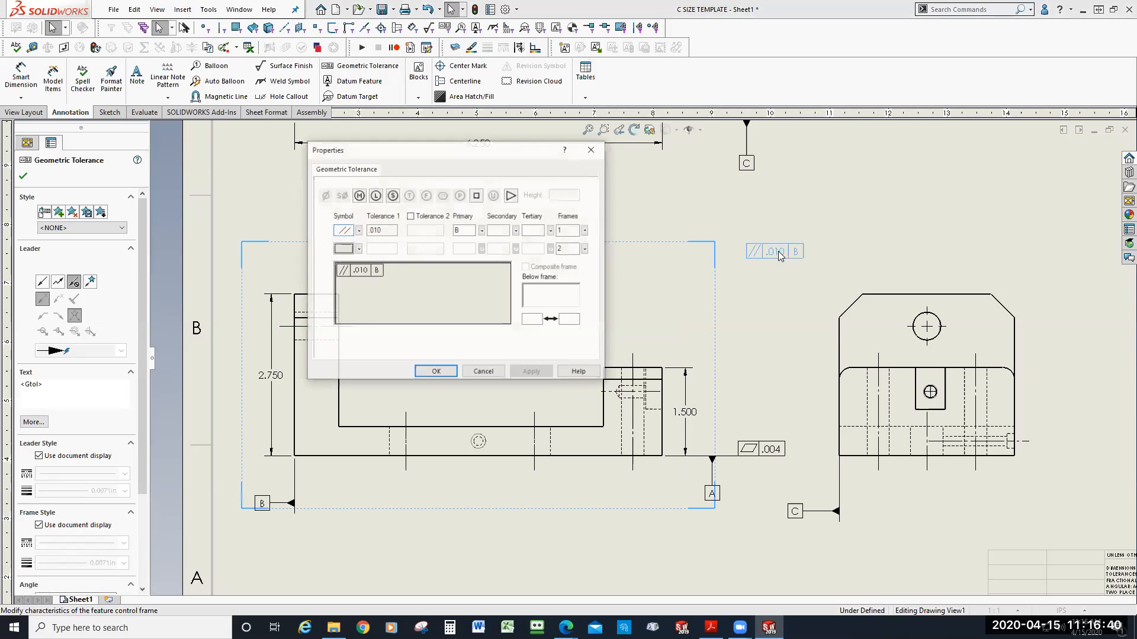
{"action": "left_click", "coordinate": [489, 373]}
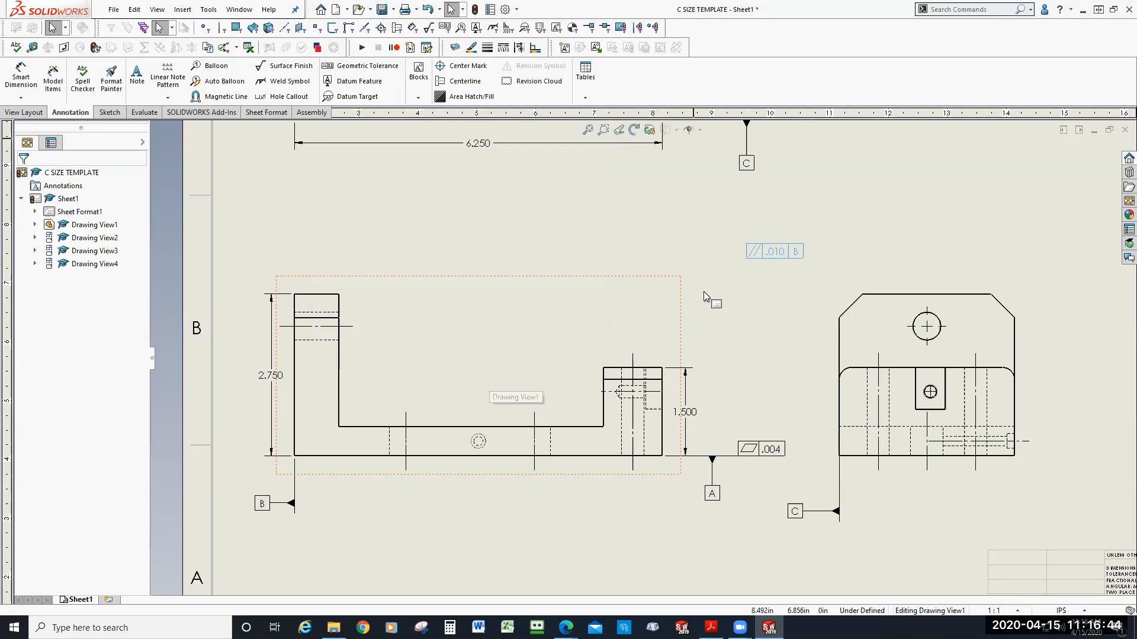
- Add a leader to the .010 parallelism frame and attach its arrow to the right vertical edge of the front view
{"action": "left_click", "coordinate": [769, 257]}
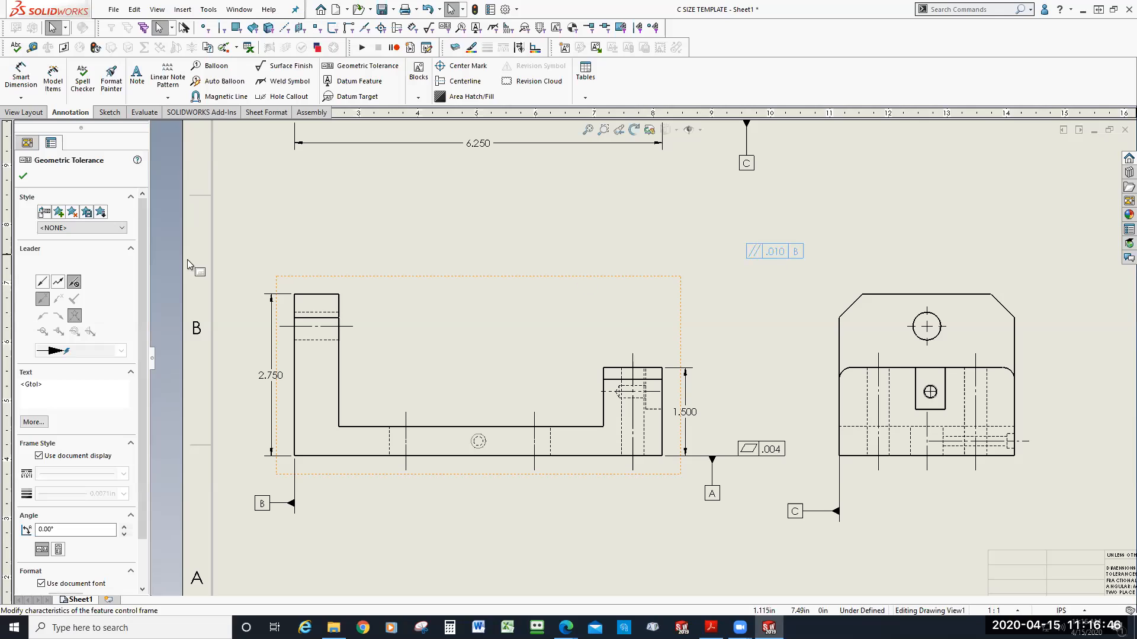
{"action": "left_click", "coordinate": [42, 283]}
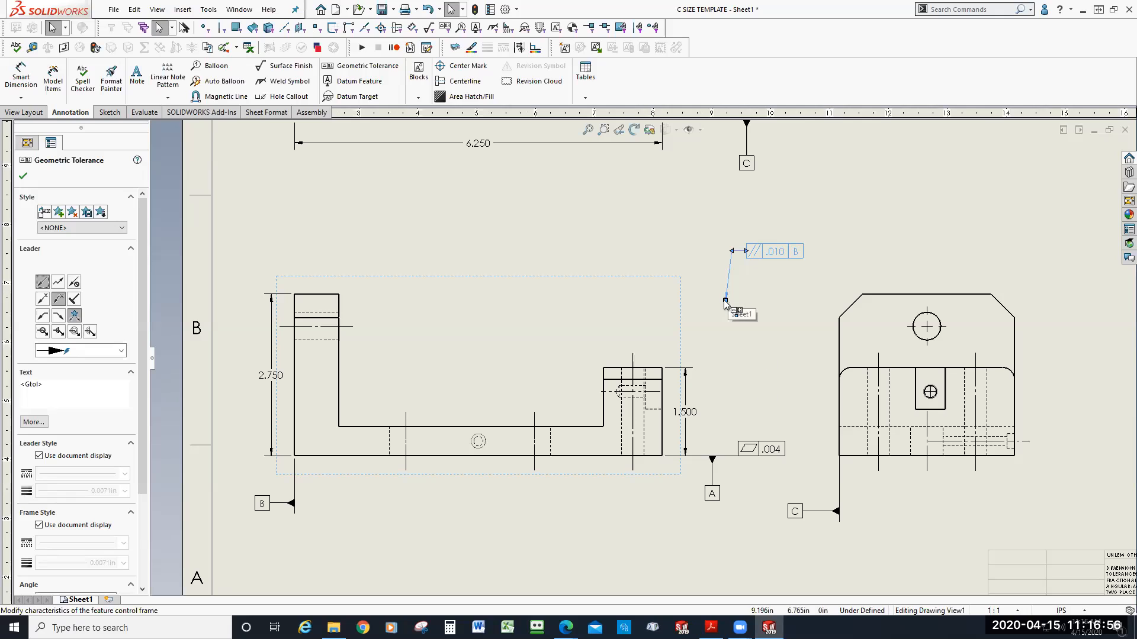
{"action": "mouse_move", "coordinate": [725, 301]}
{"action": "left_mouse_down"}
{"action": "mouse_move", "coordinate": [664, 388]}
{"action": "mouse_move", "coordinate": [663, 451]}
{"action": "mouse_move", "coordinate": [662, 371]}
{"action": "mouse_move", "coordinate": [664, 405]}
{"action": "mouse_move", "coordinate": [664, 377]}
{"action": "mouse_move", "coordinate": [674, 380]}
{"action": "mouse_move", "coordinate": [690, 338]}
{"action": "left_mouse_up"}
{"action": "scroll", "coordinate": [676, 383], "scroll_direction": "down", "scroll_amount": 3}
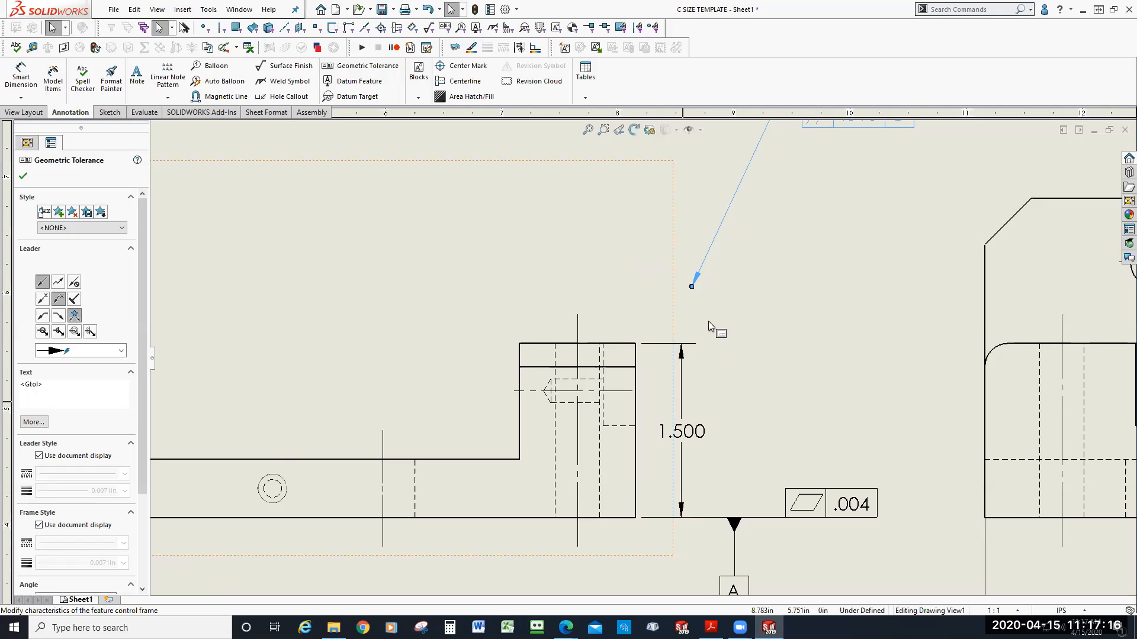
{"action": "scroll", "coordinate": [708, 342], "scroll_direction": "up", "scroll_amount": 1}
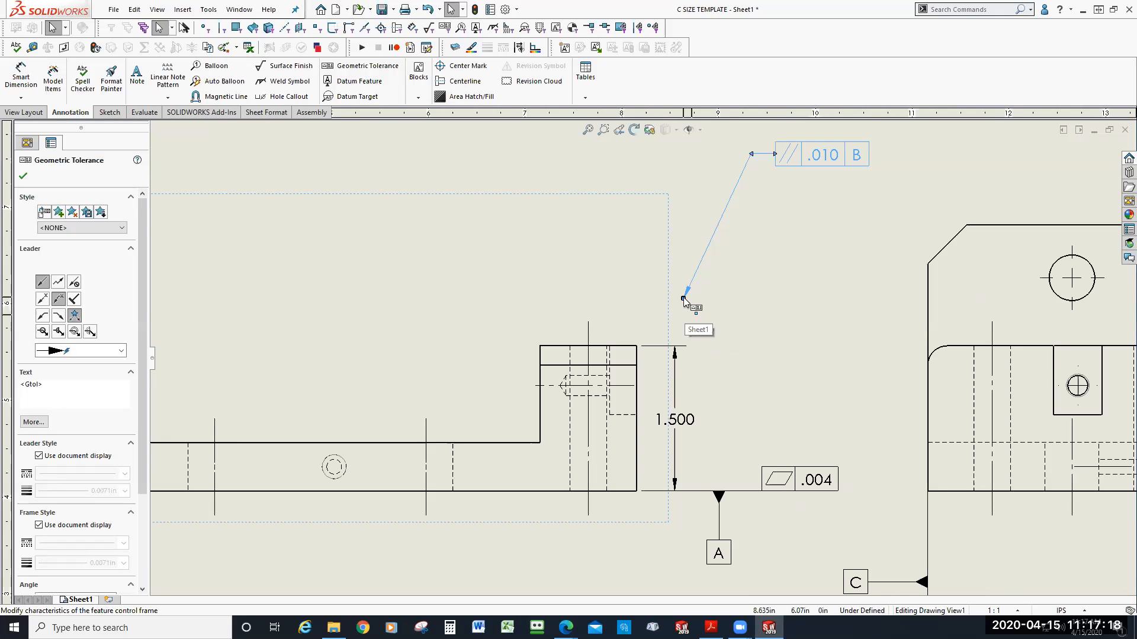
{"action": "left_click_drag", "start_coordinate": [683, 299], "coordinate": [637, 470]}
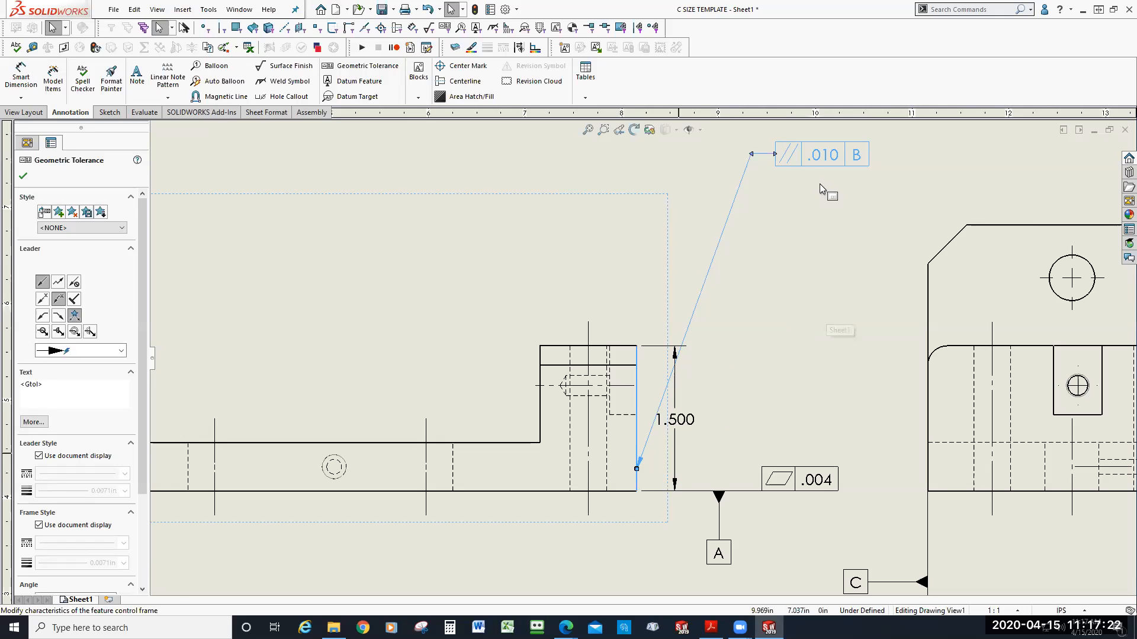
- Move the .010 parallelism frame above the front view so its leader runs straight along the right vertical edge
{"action": "left_click_drag", "start_coordinate": [827, 161], "coordinate": [721, 257]}
{"action": "left_click", "coordinate": [752, 290]}
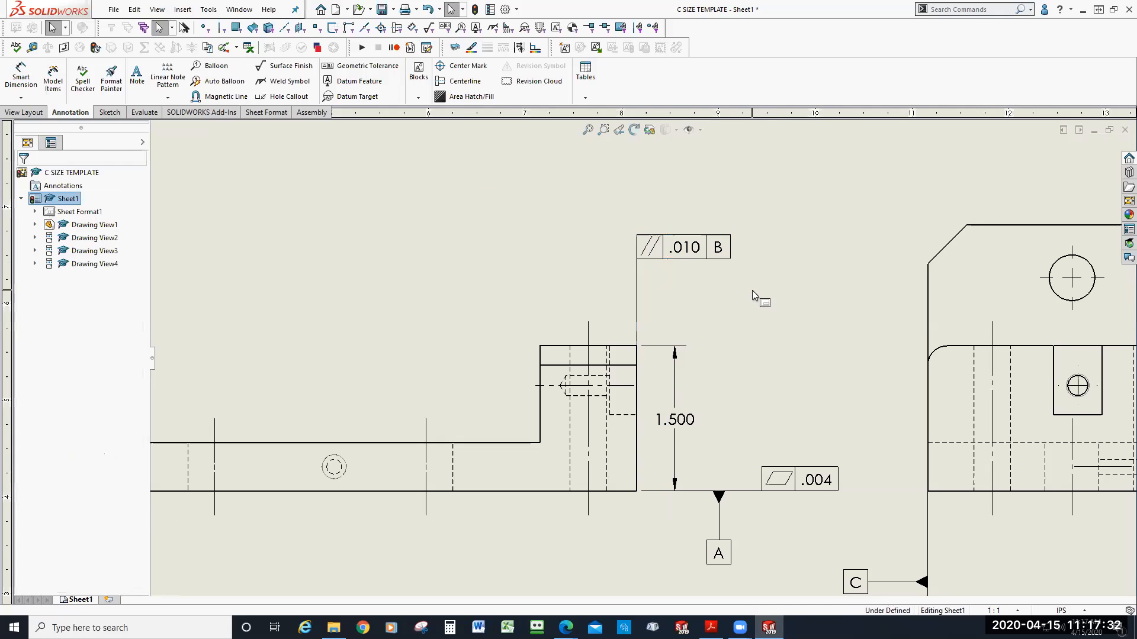
{"action": "left_click_drag", "start_coordinate": [637, 347], "coordinate": [670, 363]}
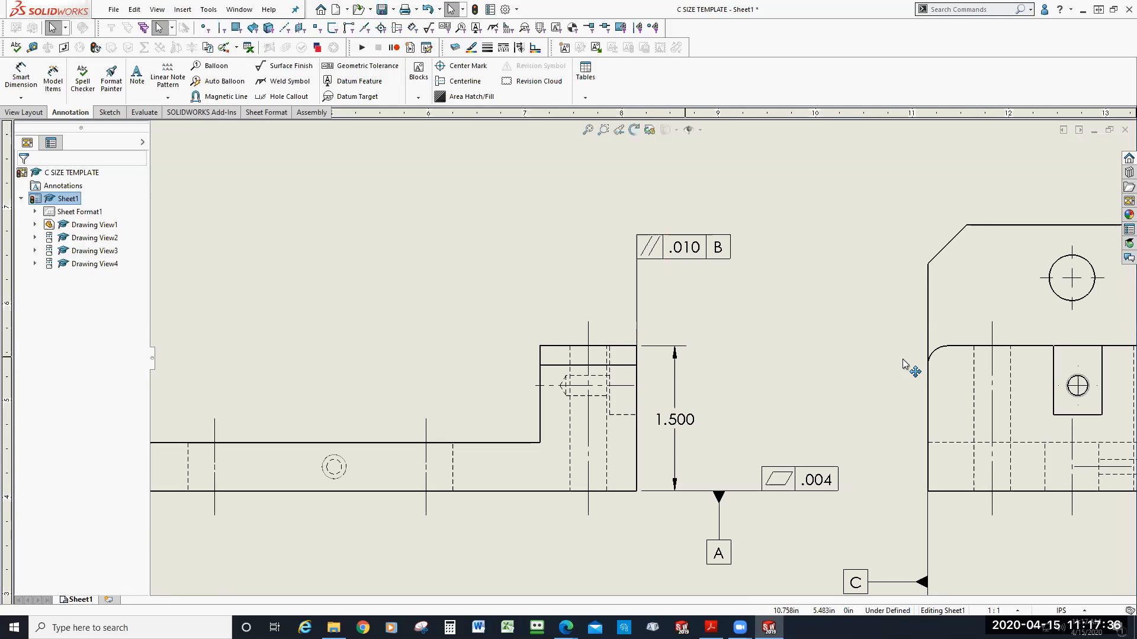
- Try the .010 parallelism frame below the front view, in line with the right vertical edge
{"action": "left_click", "coordinate": [701, 249]}
{"action": "left_click_drag", "start_coordinate": [696, 315], "coordinate": [688, 589]}
{"action": "key", "text": "z"}
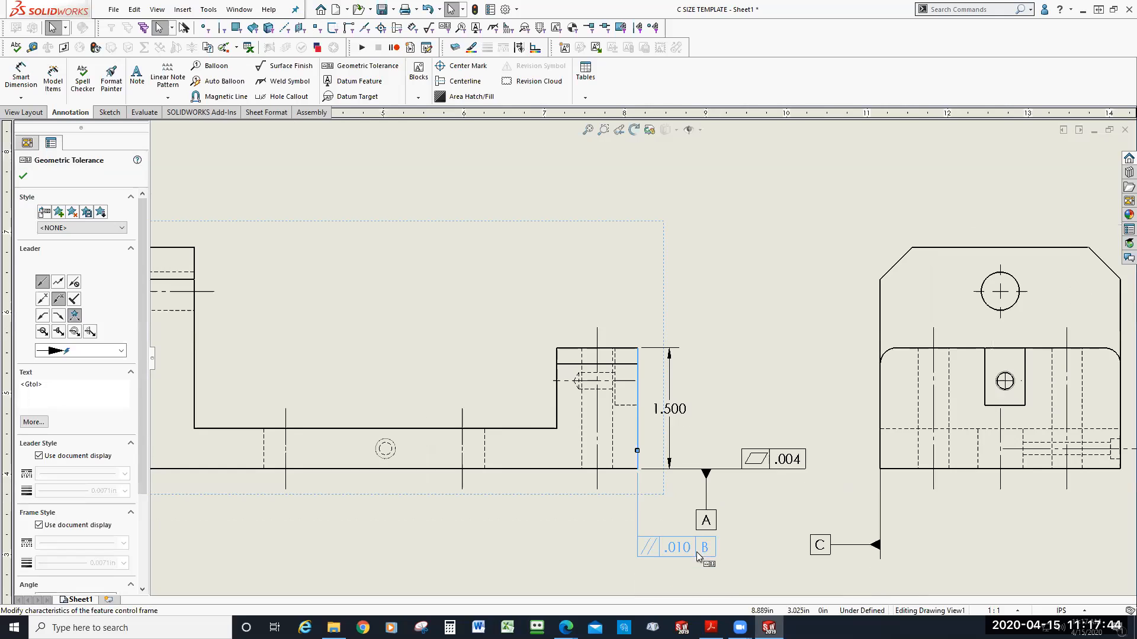
- Reattach the parallelism leader near the upper end of the front view's right edge and position the frame directly above that edge
{"action": "scroll", "coordinate": [687, 500], "scroll_direction": "down", "scroll_amount": 2}
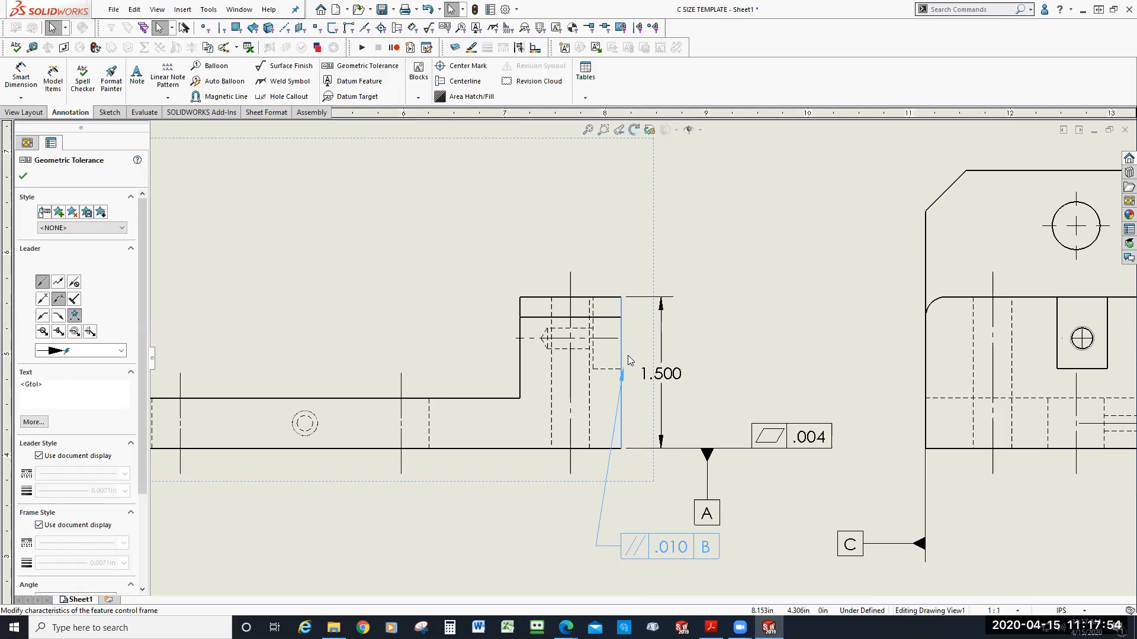
{"action": "left_click", "coordinate": [621, 307]}
{"action": "left_click", "coordinate": [664, 553]}
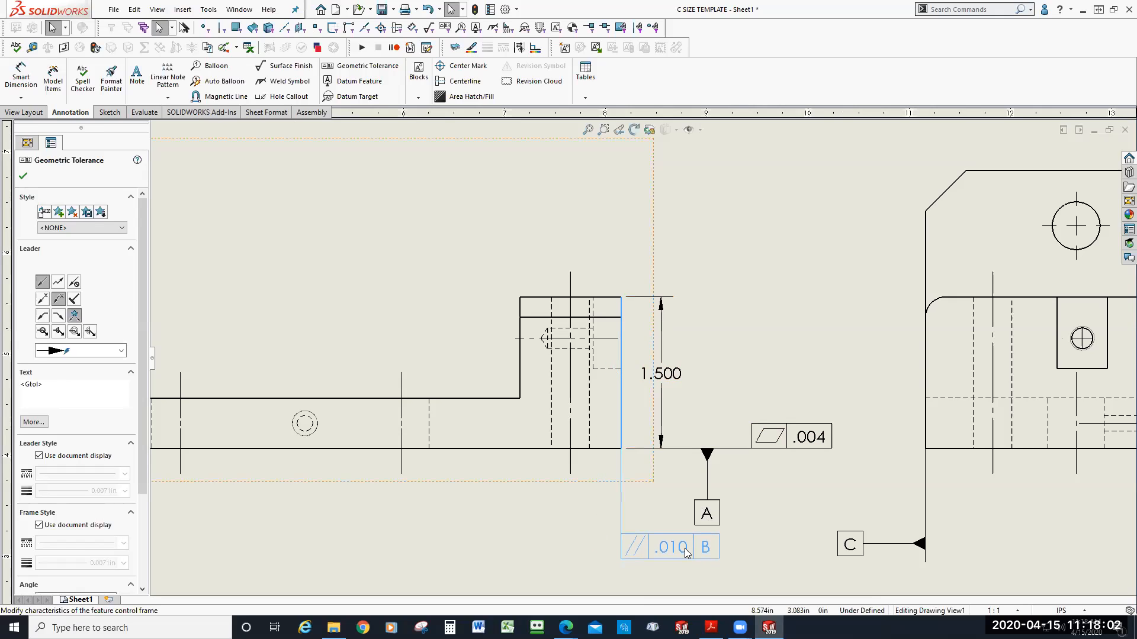
{"action": "key", "text": "Escape"}
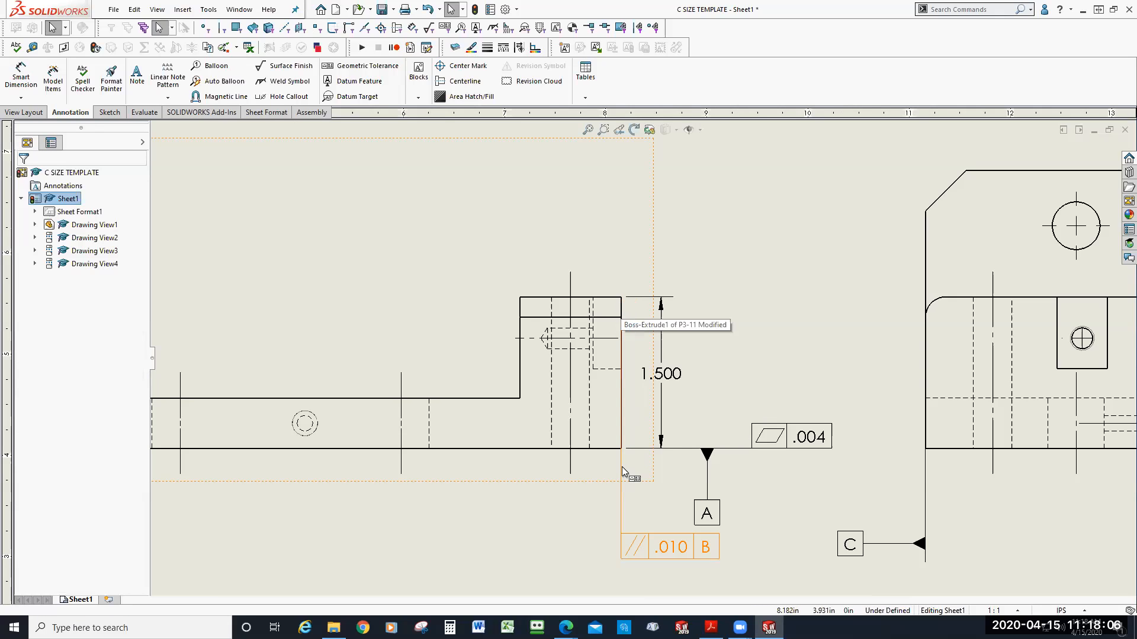
{"action": "left_click_drag", "start_coordinate": [673, 545], "coordinate": [673, 209]}
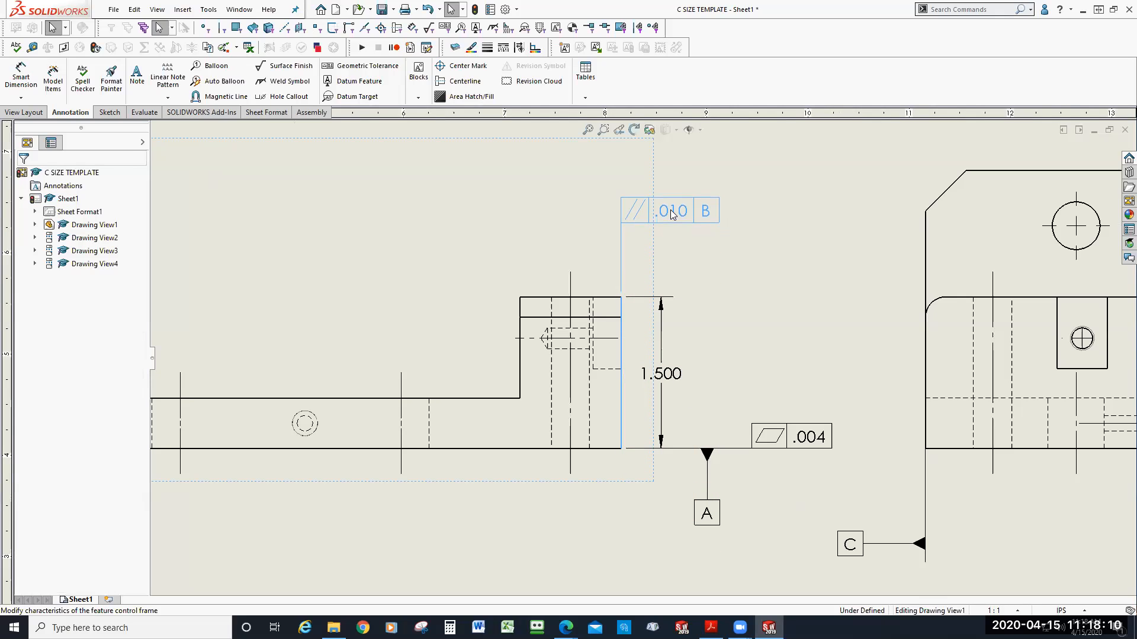
{"action": "left_click", "coordinate": [740, 255]}
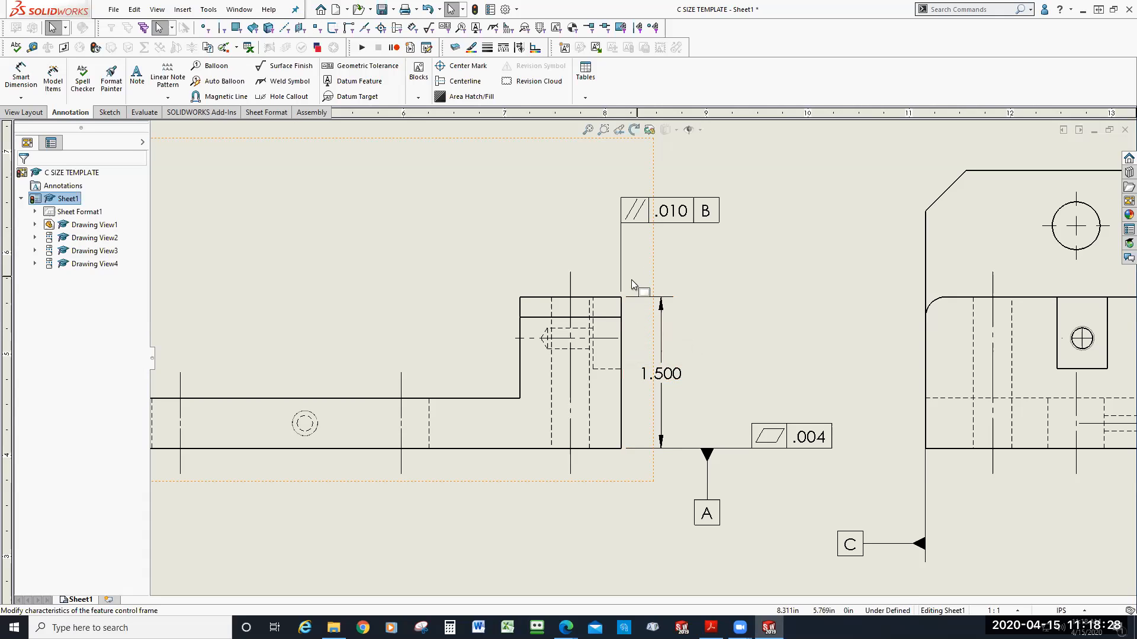
- Examine the front view's faces together with the datum symbols and the placed parallelism and flatness frames
{"action": "key", "text": "f"}
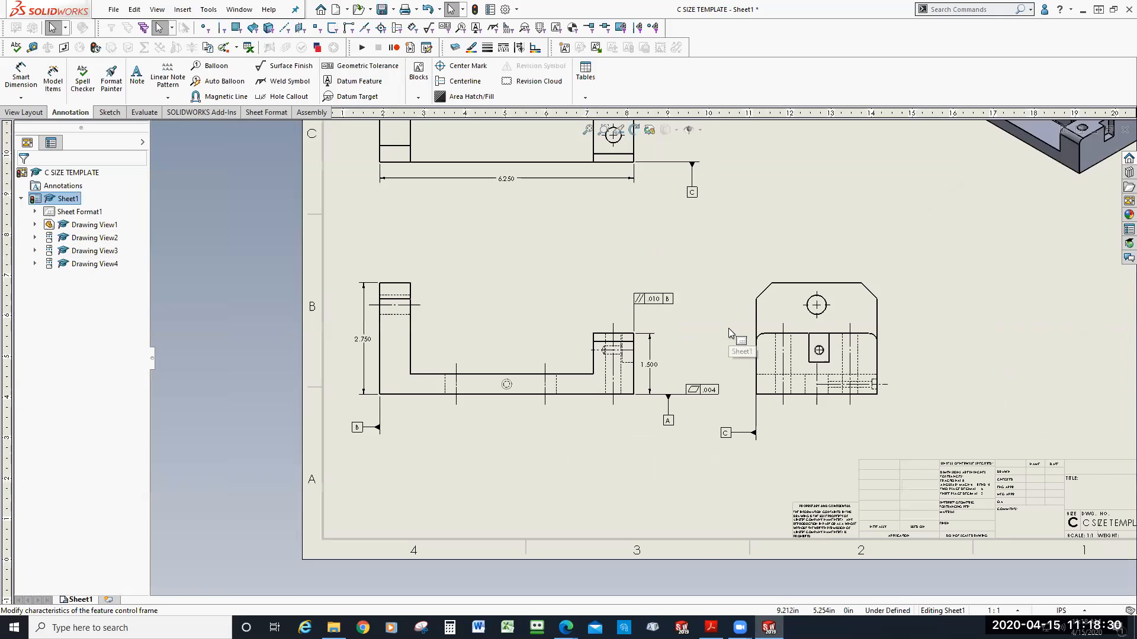
{"action": "scroll", "coordinate": [494, 379], "scroll_direction": "down", "scroll_amount": 3}
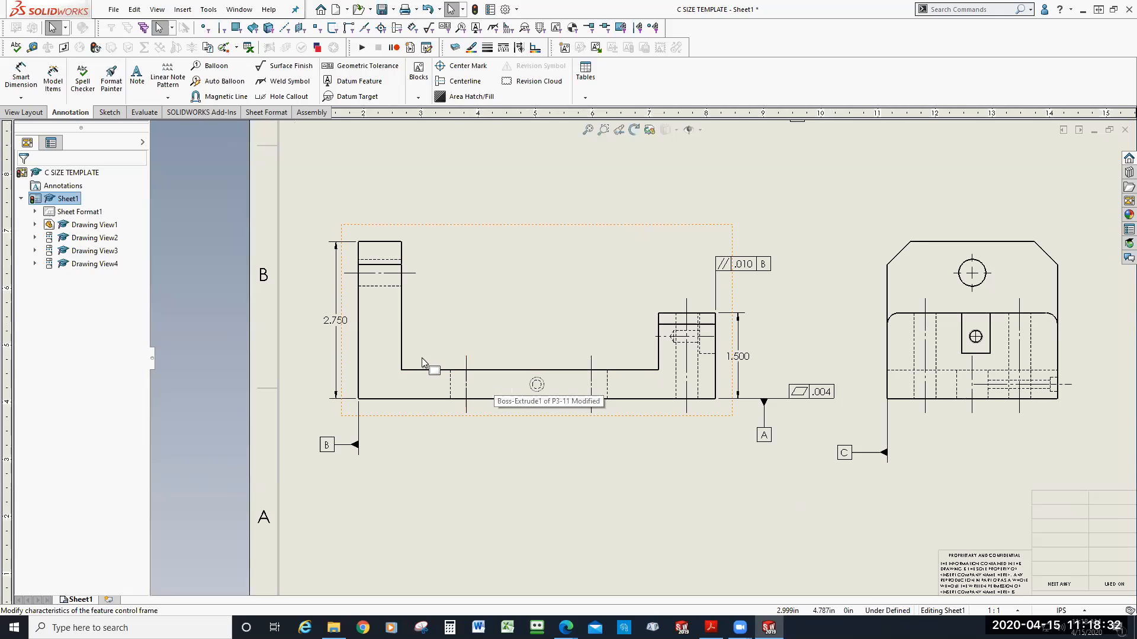
{"action": "key", "text": "f"}
{"action": "scroll", "coordinate": [446, 354], "scroll_direction": "down", "scroll_amount": 2}
{"action": "scroll", "coordinate": [491, 331], "scroll_direction": "down", "scroll_amount": 2}
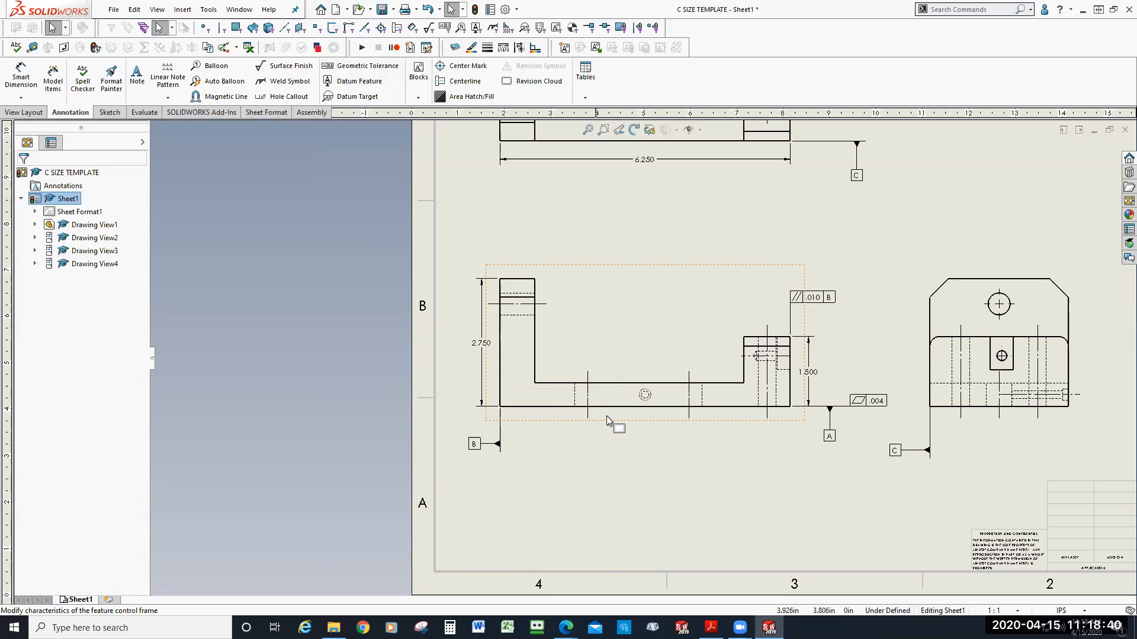
{"action": "scroll", "coordinate": [611, 291], "scroll_direction": "down", "scroll_amount": 4}
{"action": "scroll", "coordinate": [611, 292], "scroll_direction": "up", "scroll_amount": 3}
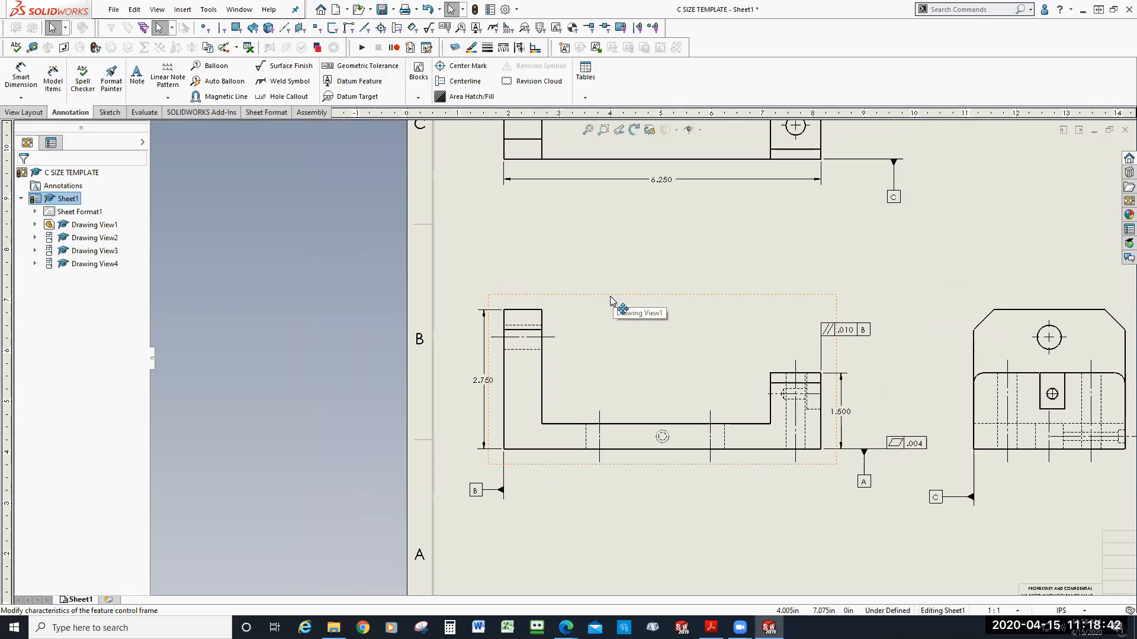
{"action": "scroll", "coordinate": [645, 349], "scroll_direction": "down", "scroll_amount": 2}
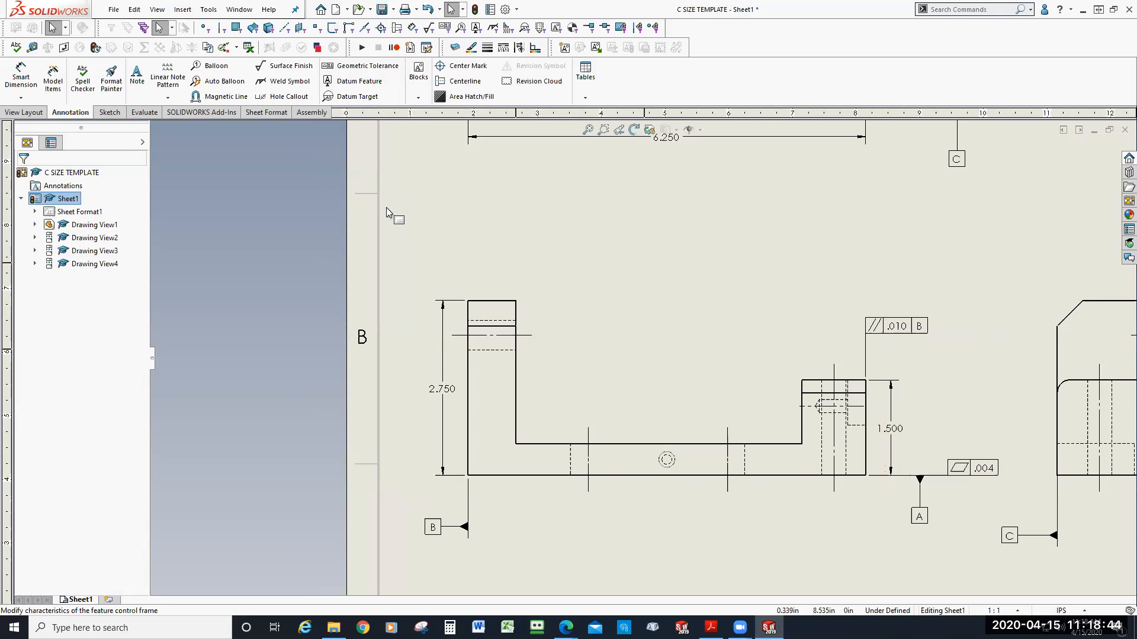
{"action": "left_click", "coordinate": [389, 71]}
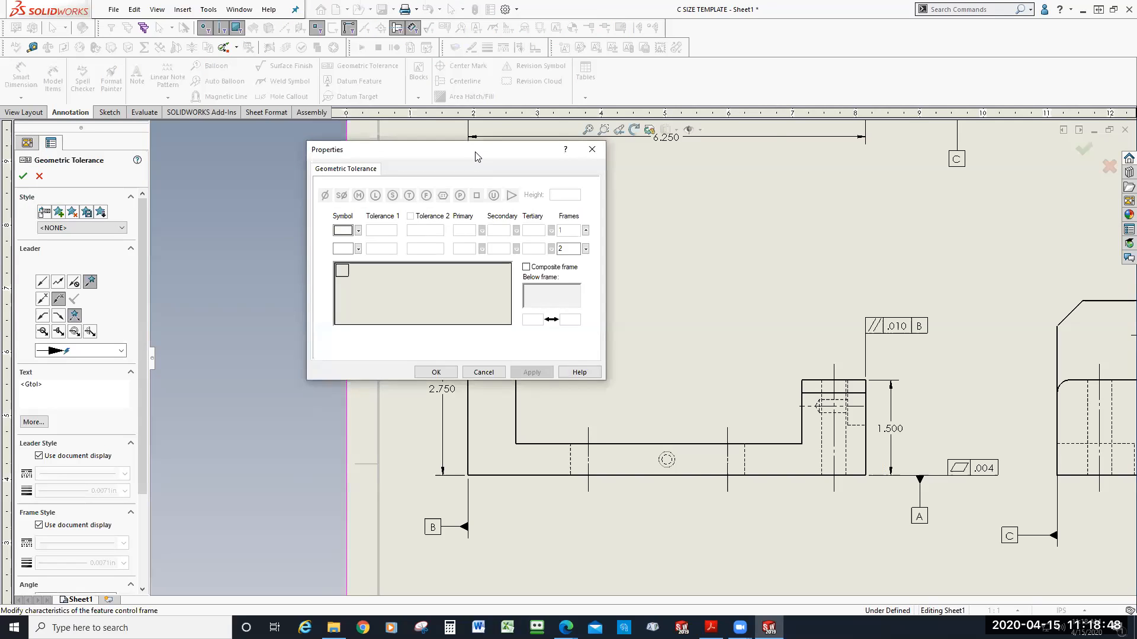
{"action": "left_click_drag", "start_coordinate": [475, 156], "coordinate": [776, 145]}
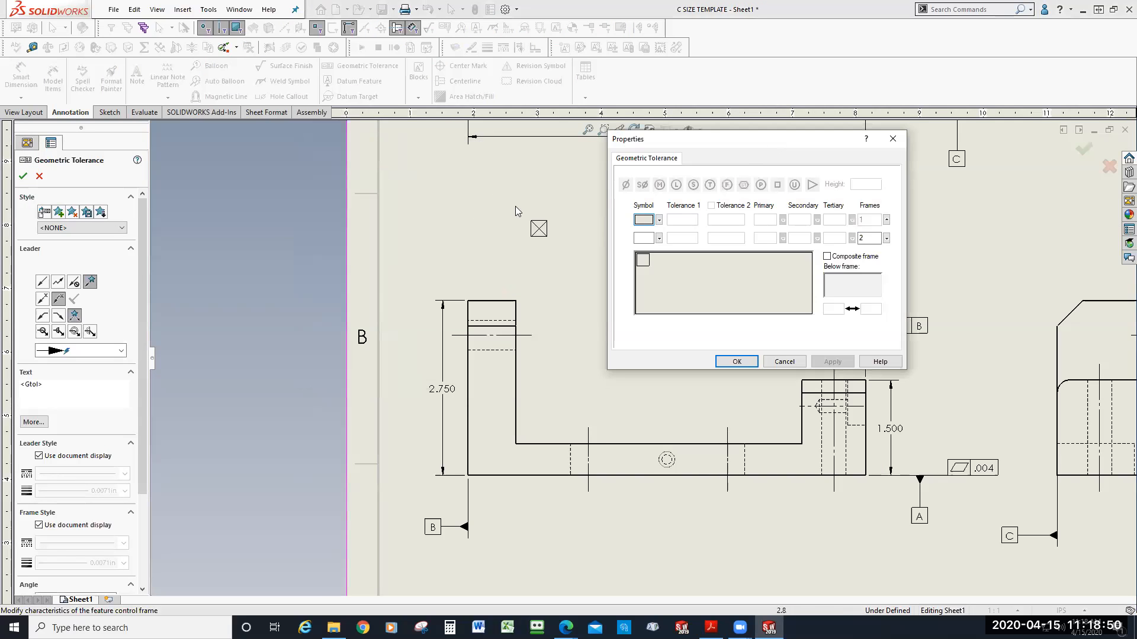
{"action": "left_click", "coordinate": [472, 313]}
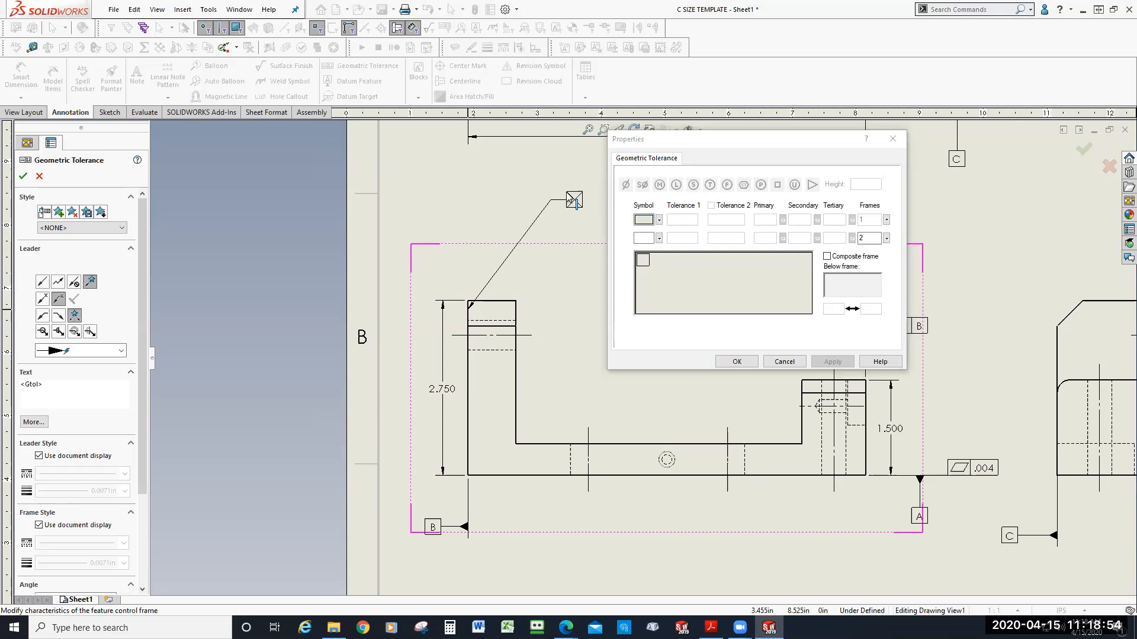
{"action": "left_click", "coordinate": [529, 188]}
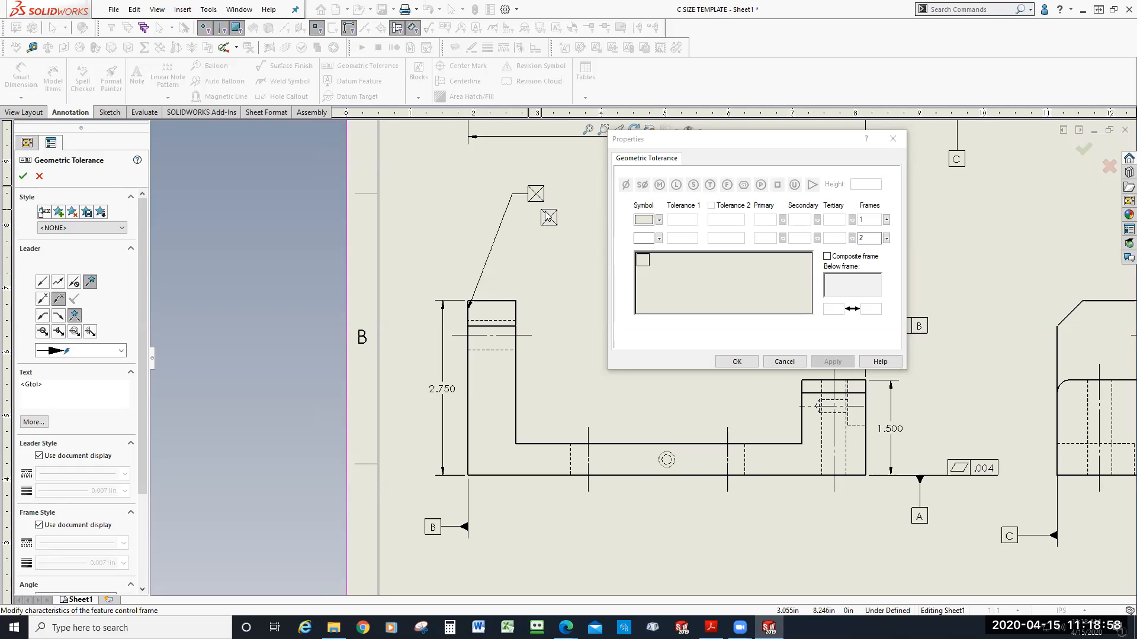
{"action": "key", "text": "Escape"}
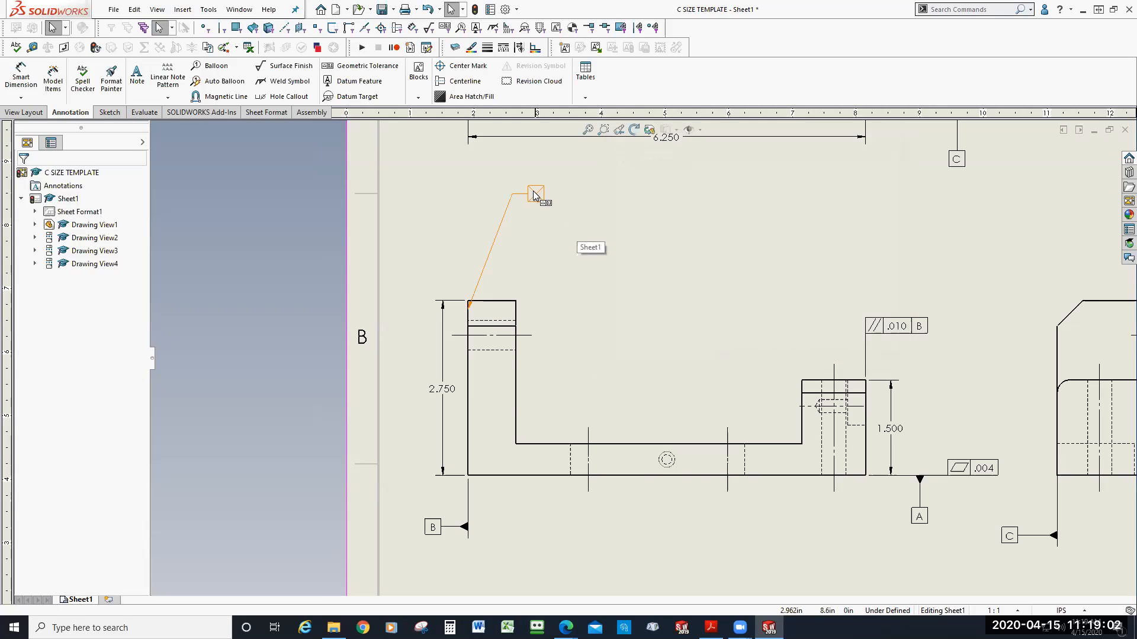
{"action": "left_click", "coordinate": [506, 213]}
{"action": "key", "text": "Delete"}
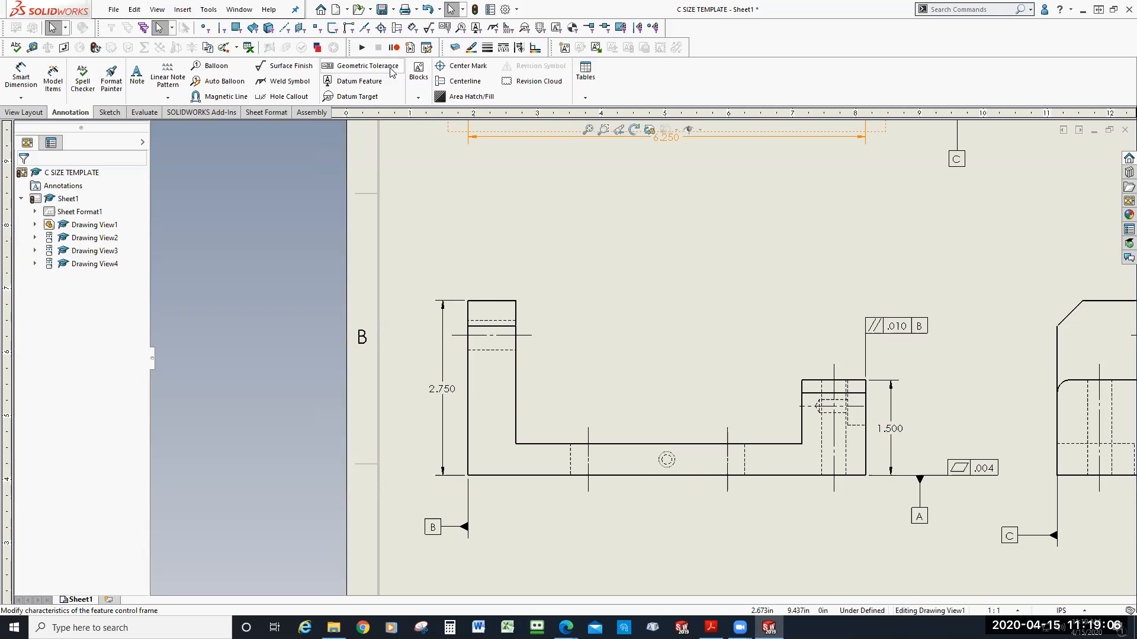
- Start a Geometric Tolerance with the perpendicularity symbol, a first tolerance of .005 and primary datum A
{"action": "left_click", "coordinate": [383, 69]}
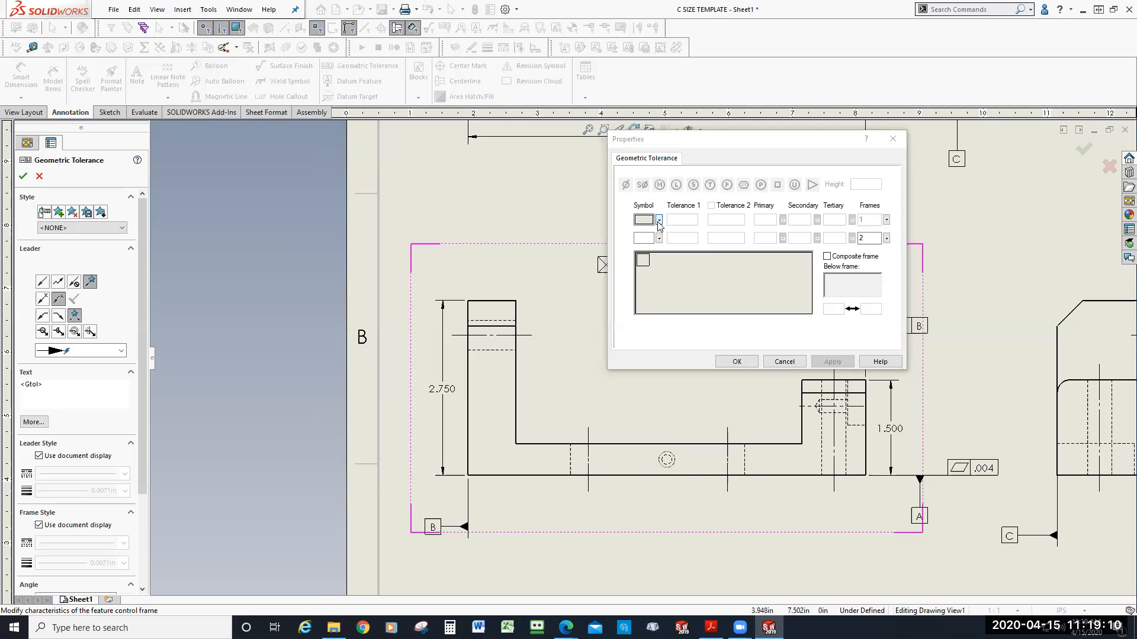
{"action": "left_click", "coordinate": [658, 221]}
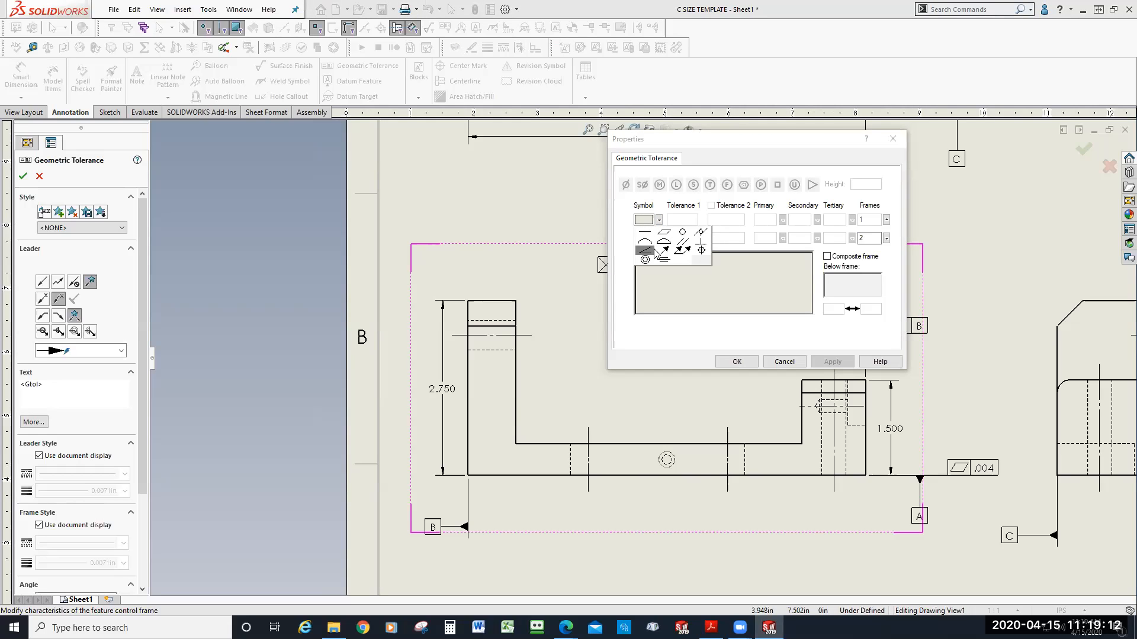
{"action": "left_click", "coordinate": [702, 242]}
{"action": "left_click", "coordinate": [690, 220]}
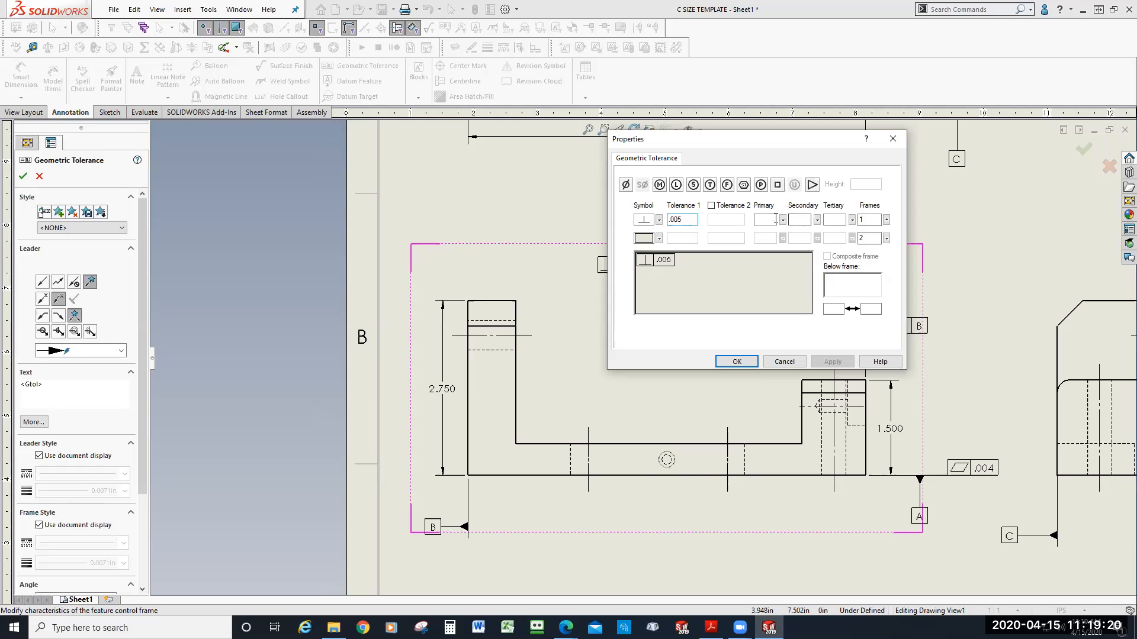
{"action": "left_click", "coordinate": [768, 218]}
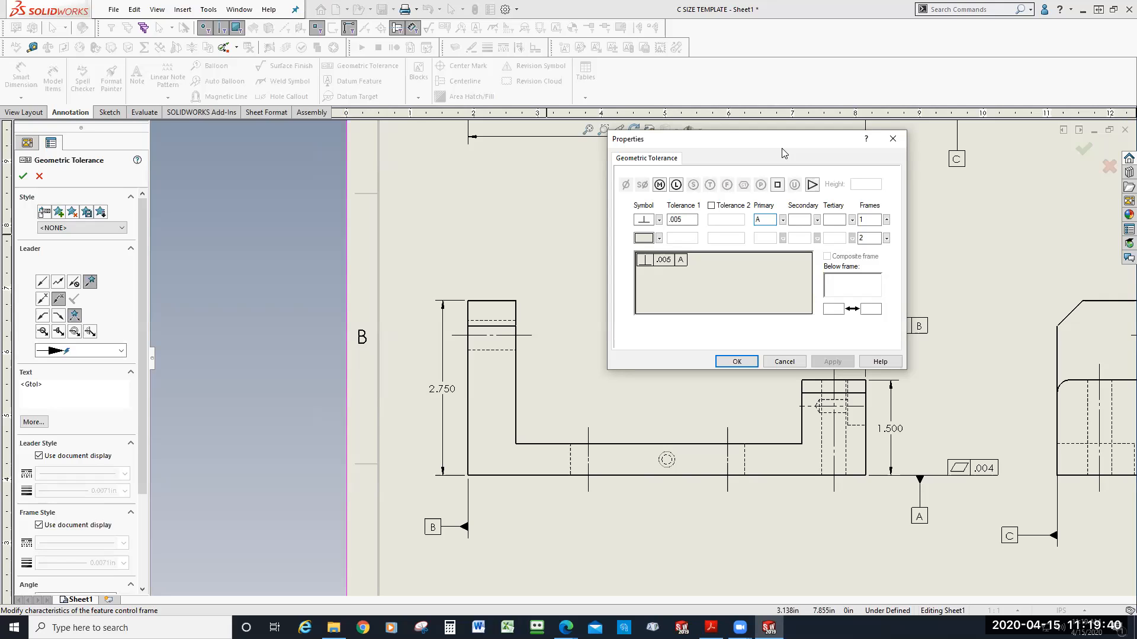
- Attach the perpendicularity frame to the front view's left vertical edge and position it above the view, left of that edge
{"action": "left_click_drag", "start_coordinate": [783, 153], "coordinate": [880, 178]}
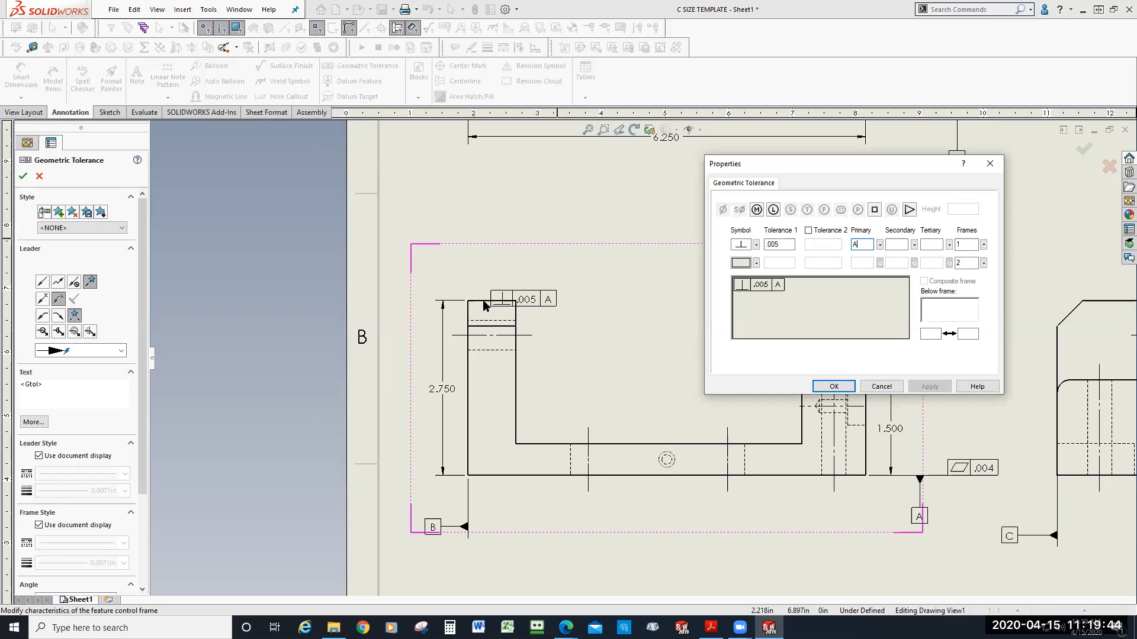
{"action": "left_click", "coordinate": [468, 342]}
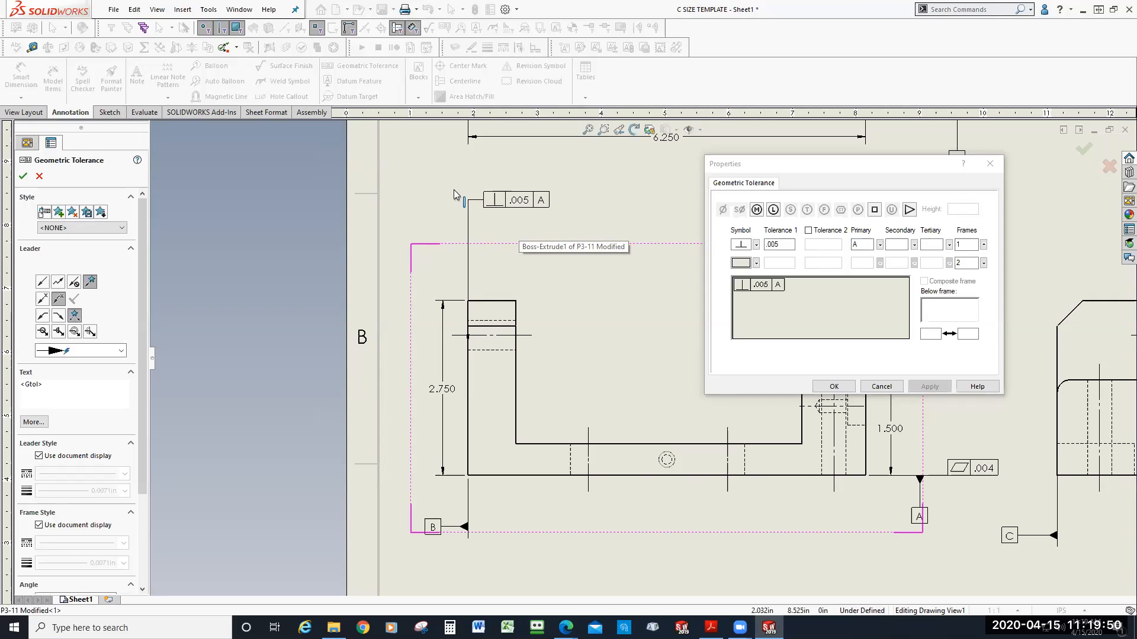
{"action": "left_click", "coordinate": [431, 197]}
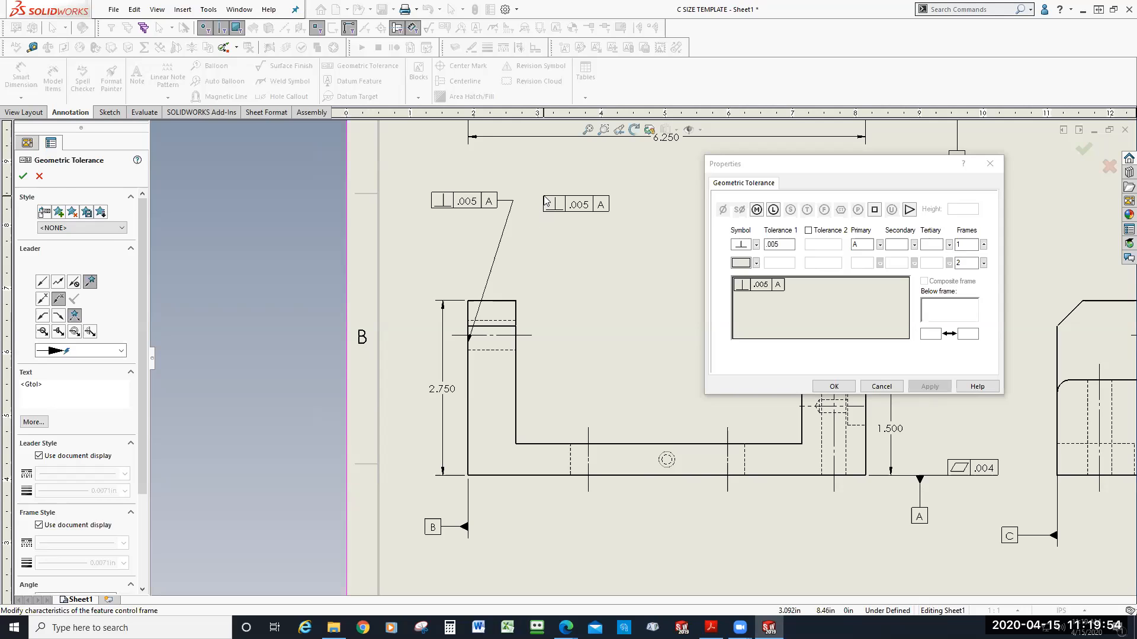
{"action": "key", "text": "Escape"}
{"action": "mouse_move", "coordinate": [479, 203]}
{"action": "left_mouse_down"}
{"action": "mouse_move", "coordinate": [405, 222]}
{"action": "mouse_move", "coordinate": [424, 256]}
{"action": "mouse_move", "coordinate": [435, 243]}
{"action": "mouse_move", "coordinate": [442, 252]}
{"action": "left_mouse_up"}
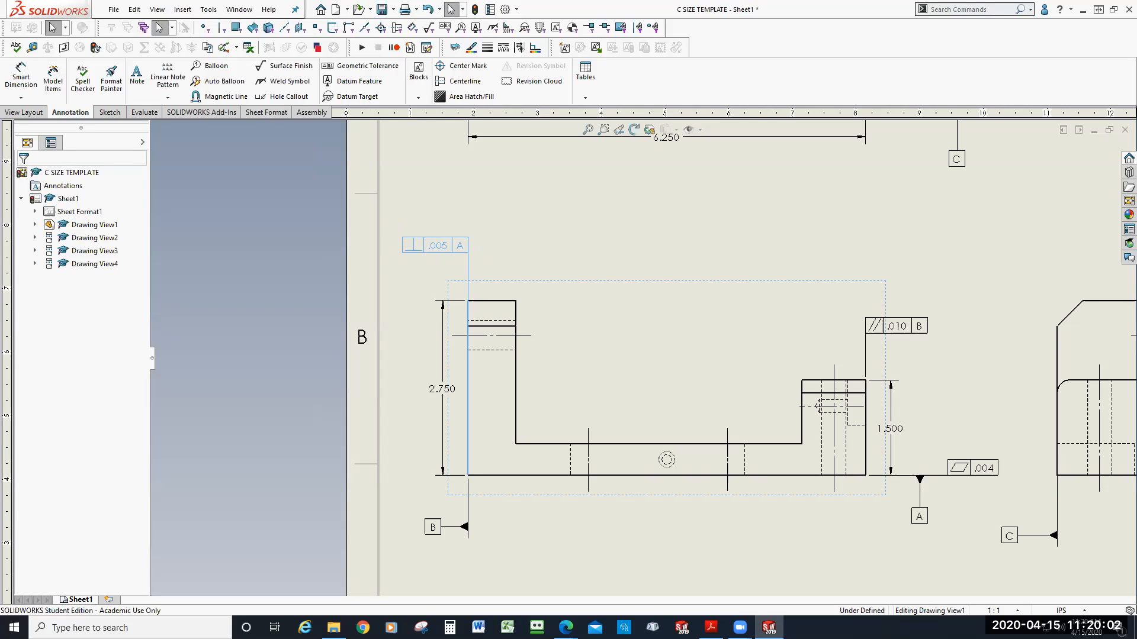
- Reattach the perpendicularity leader near the upper end of the front view's left edge and place the frame just above that edge
{"action": "scroll", "coordinate": [414, 326], "scroll_direction": "down", "scroll_amount": 4}
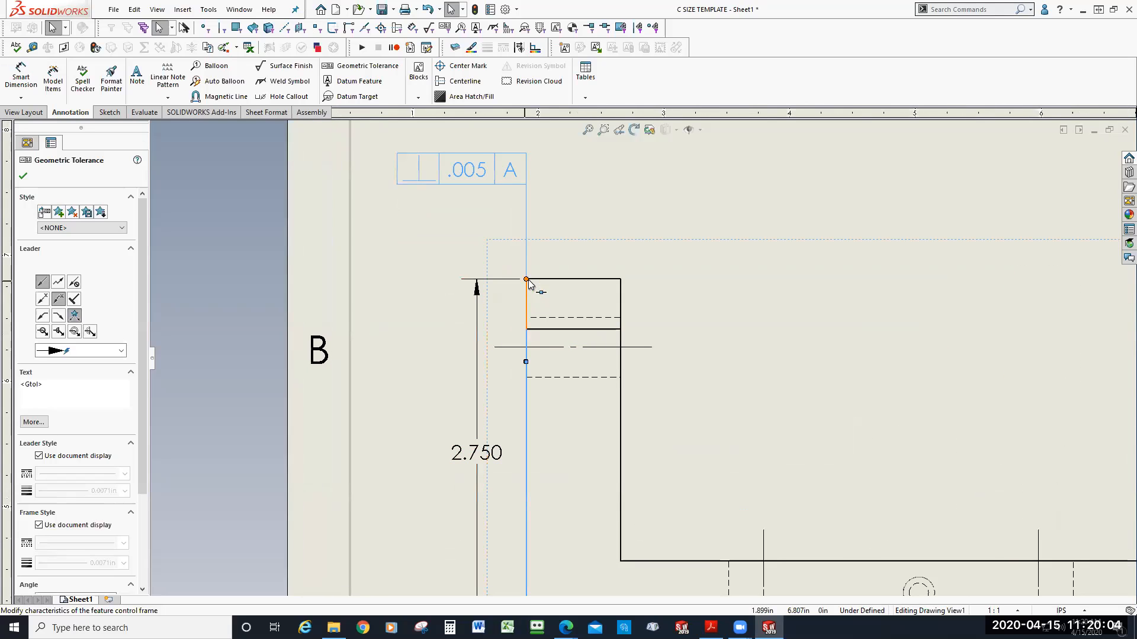
{"action": "left_click", "coordinate": [650, 182]}
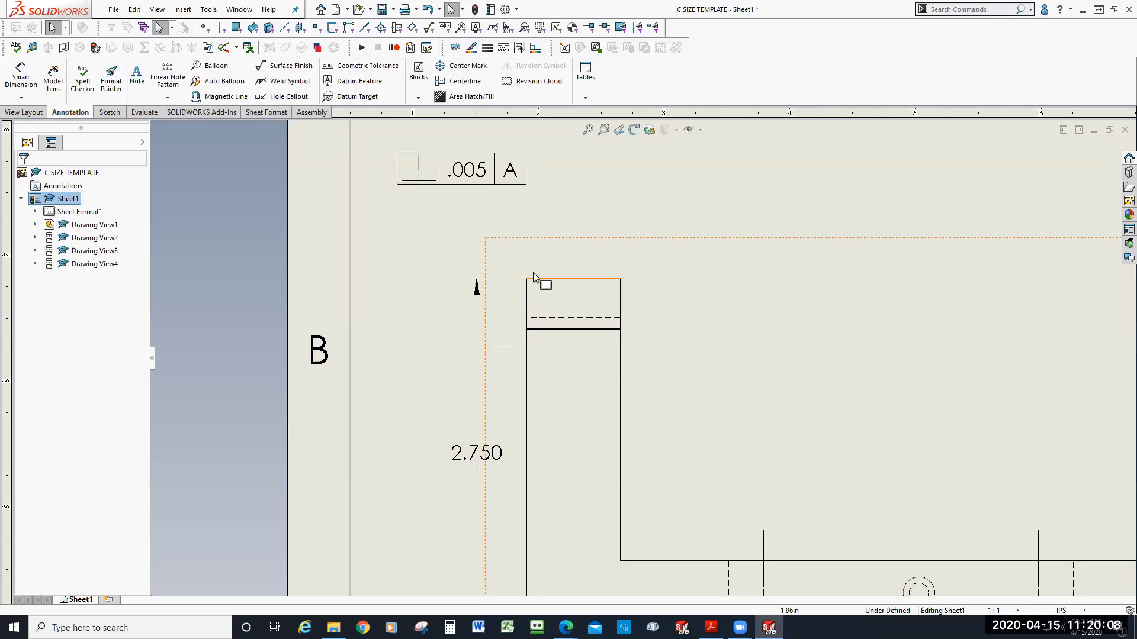
{"action": "left_click", "coordinate": [527, 220]}
{"action": "left_click_drag", "start_coordinate": [526, 361], "coordinate": [529, 304]}
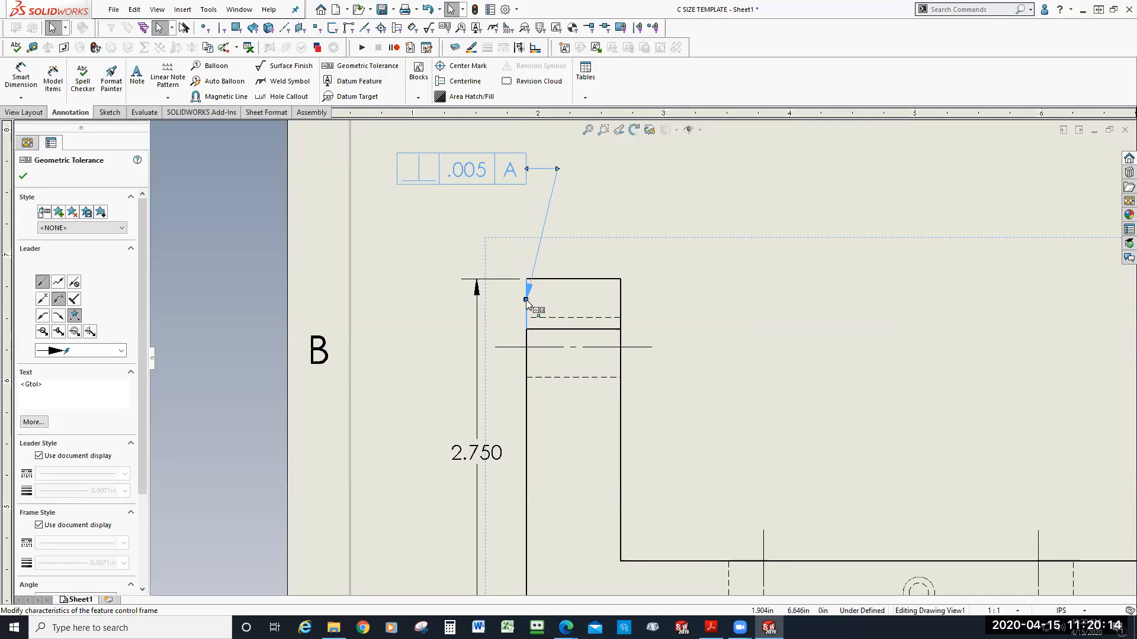
{"action": "left_click_drag", "start_coordinate": [472, 170], "coordinate": [455, 202]}
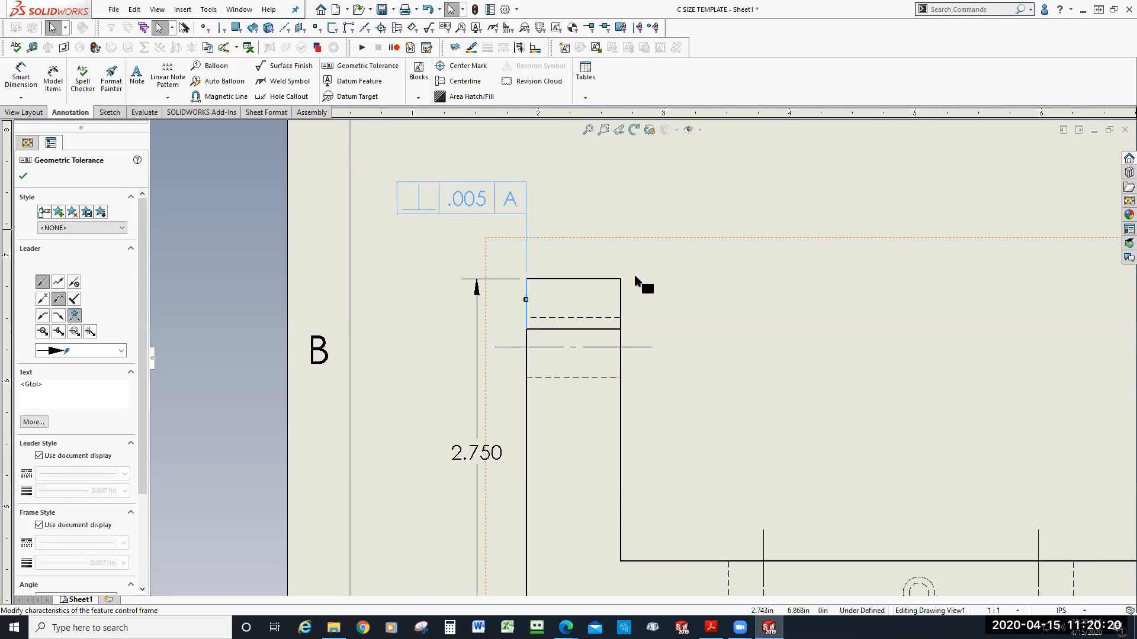
{"action": "scroll", "coordinate": [643, 279], "scroll_direction": "up", "scroll_amount": 5}
{"action": "scroll", "coordinate": [711, 406], "scroll_direction": "down", "scroll_amount": 2}
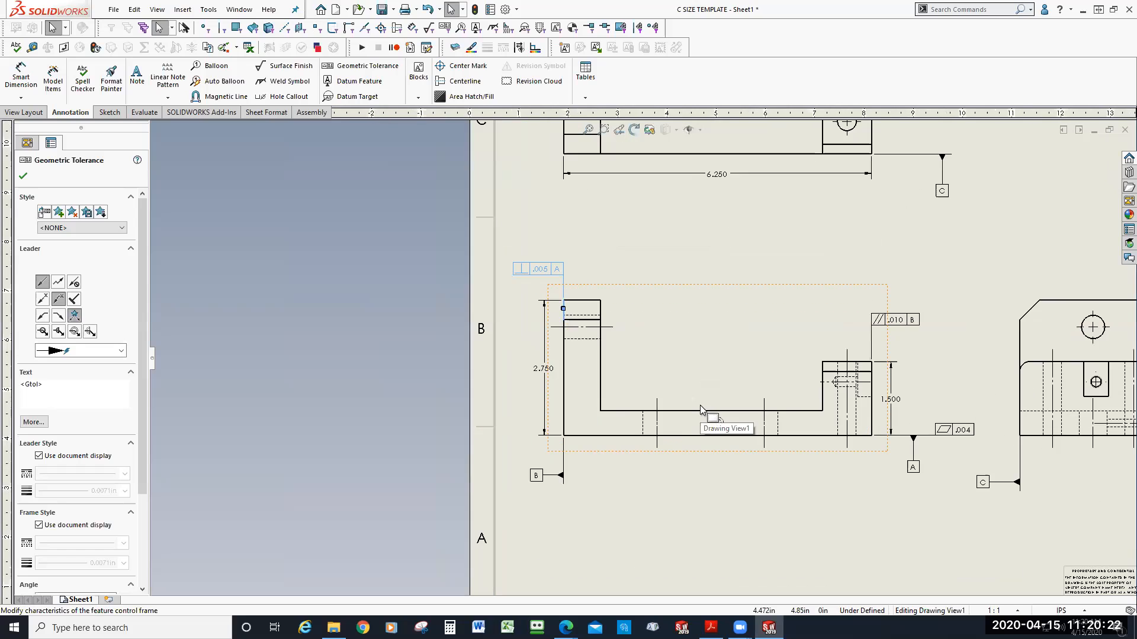
{"action": "left_click", "coordinate": [661, 233]}
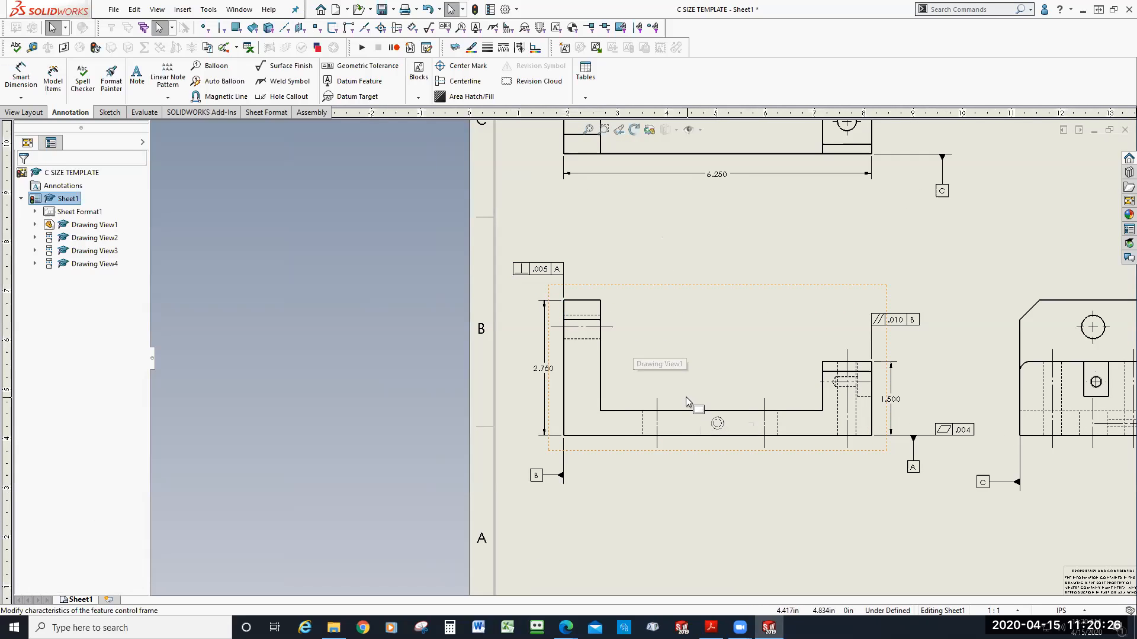
- Try moving the .005 perpendicularity frame below the front view, between the left edge's lower end and the datum B symbol
{"action": "left_click_drag", "start_coordinate": [536, 269], "coordinate": [536, 454]}
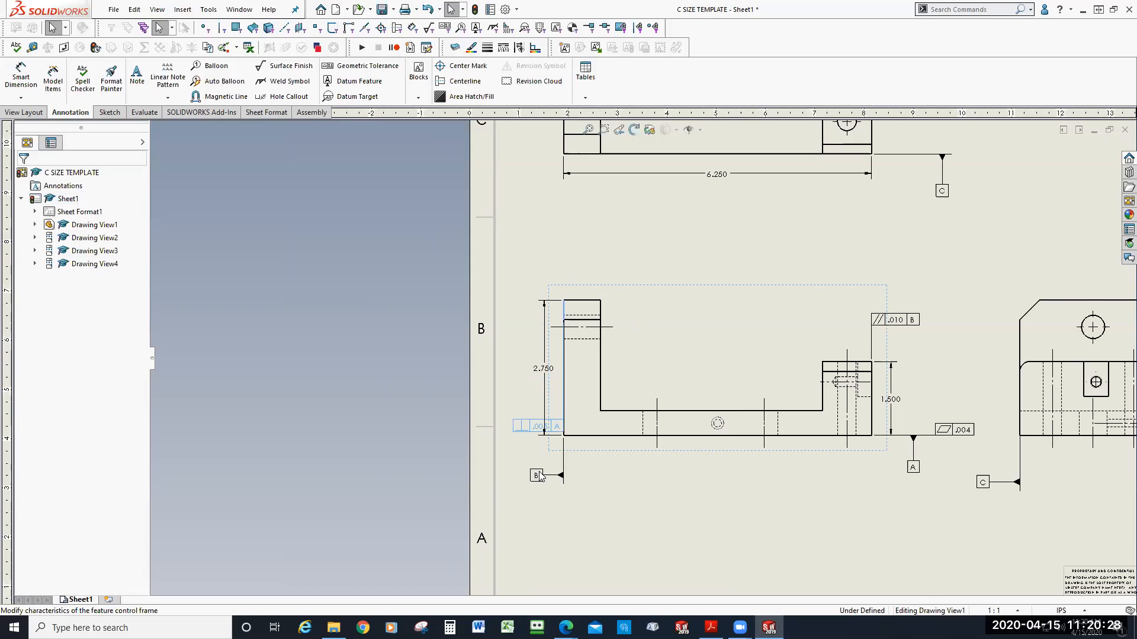
{"action": "left_click_drag", "start_coordinate": [539, 499], "coordinate": [539, 497]}
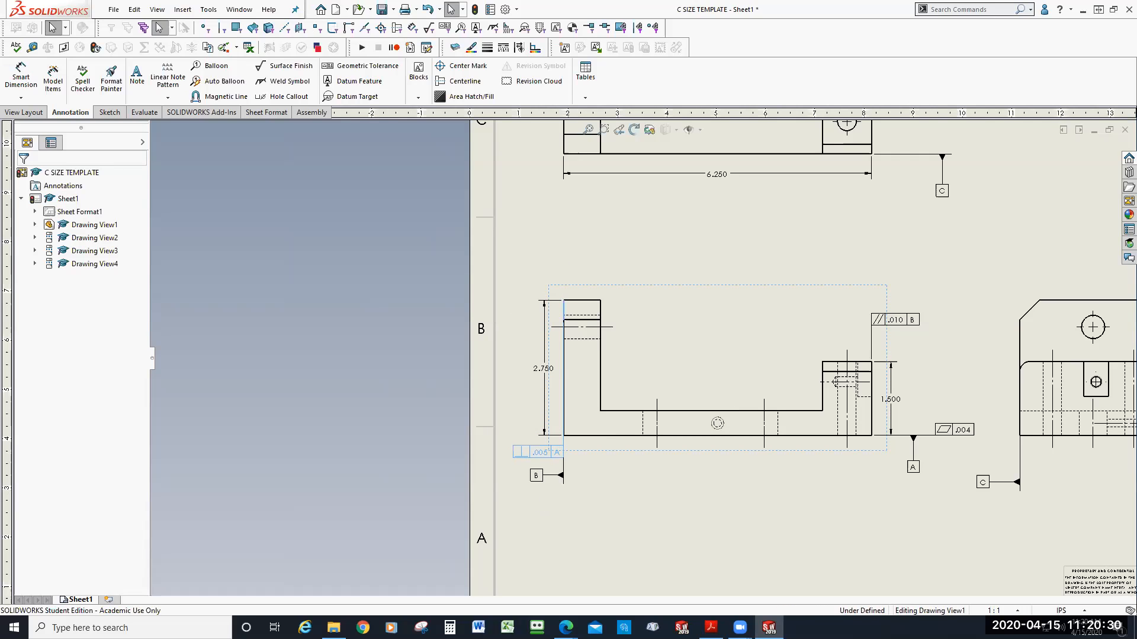
{"action": "scroll", "coordinate": [587, 445], "scroll_direction": "down", "scroll_amount": 5}
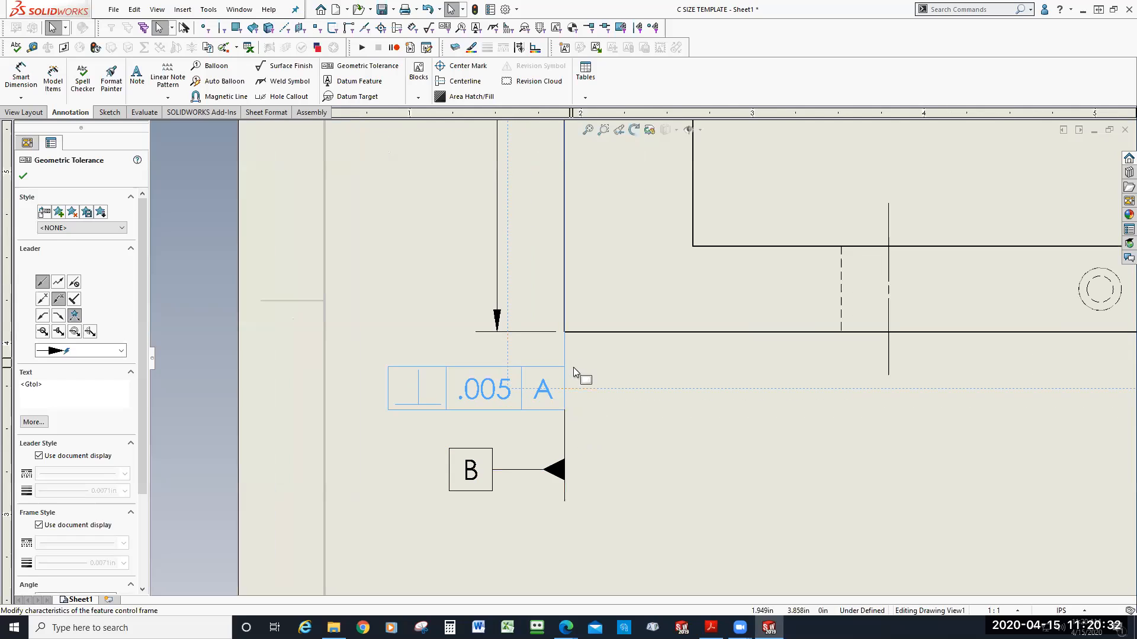
{"action": "left_click", "coordinate": [661, 466]}
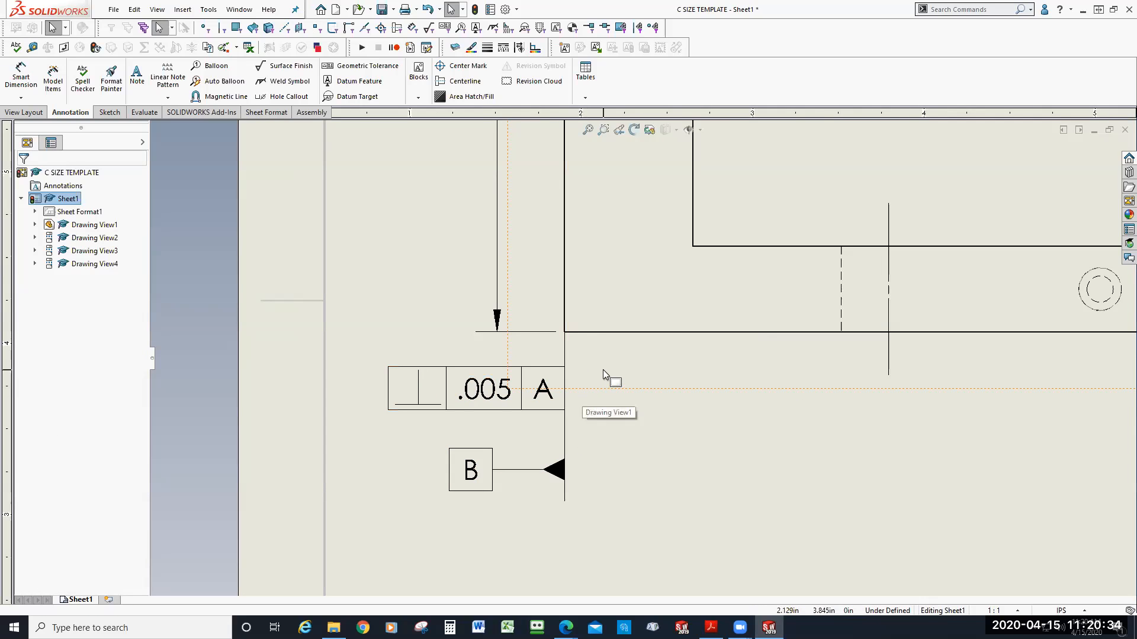
{"action": "scroll", "coordinate": [609, 379], "scroll_direction": "up", "scroll_amount": 4}
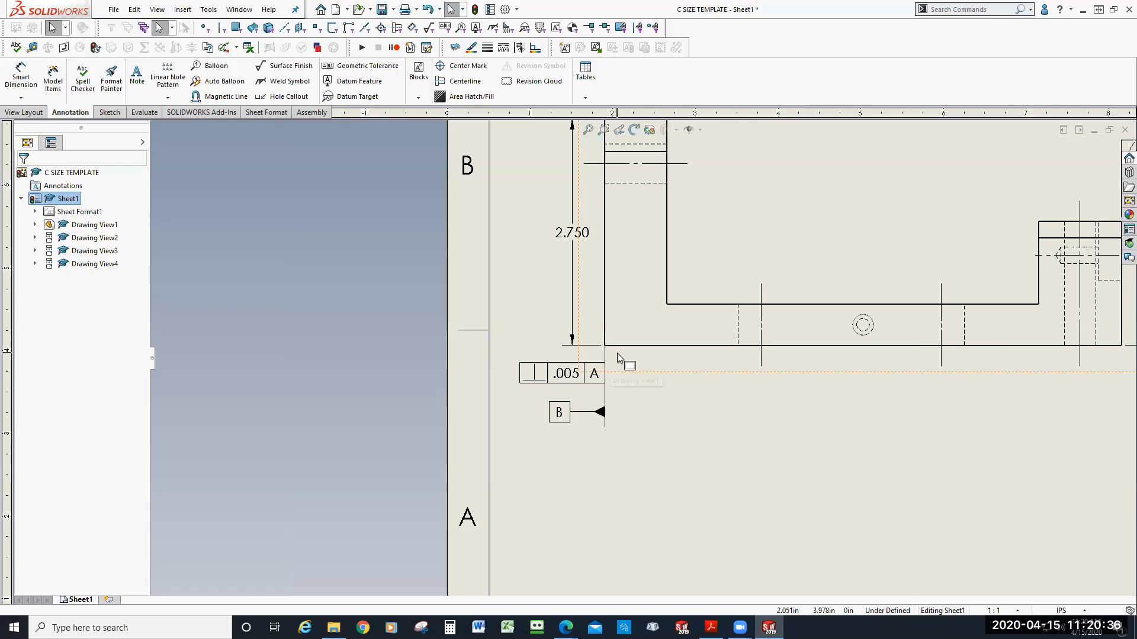
{"action": "scroll", "coordinate": [633, 307], "scroll_direction": "up", "scroll_amount": 3}
{"action": "scroll", "coordinate": [635, 307], "scroll_direction": "down", "scroll_amount": 5}
- Reattach the perpendicularity leader near the lower end of the front view's left edge and position the frame directly above the datum B symbol
{"action": "left_click_drag", "start_coordinate": [604, 465], "coordinate": [852, 139]}
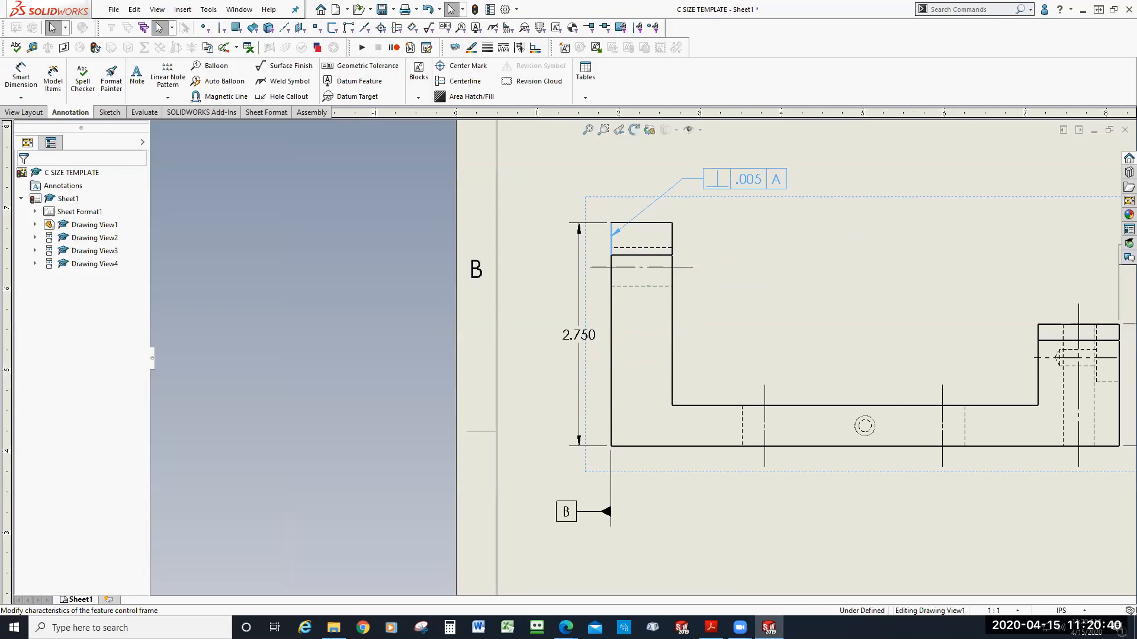
{"action": "left_click", "coordinate": [627, 237]}
{"action": "left_click_drag", "start_coordinate": [619, 240], "coordinate": [649, 363]}
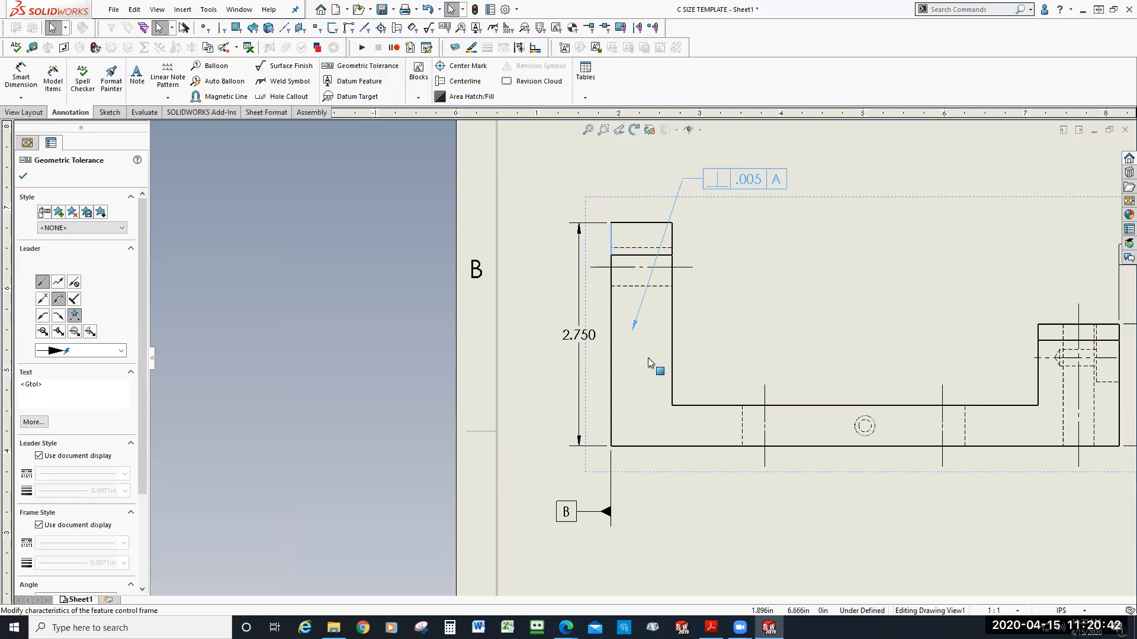
{"action": "left_click_drag", "start_coordinate": [616, 409], "coordinate": [611, 420]}
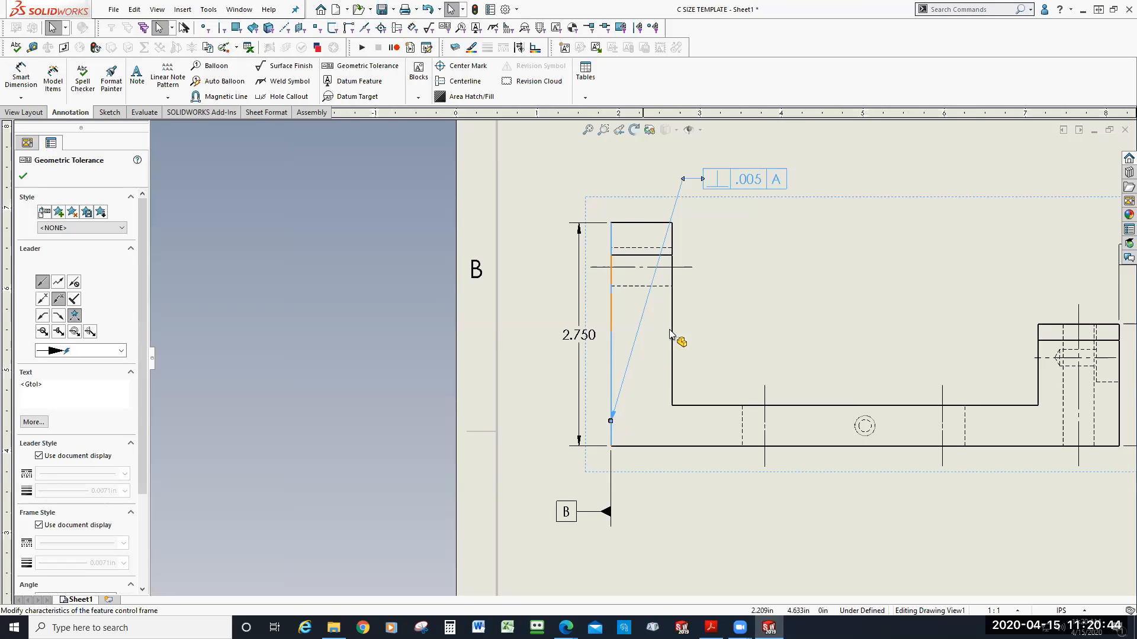
{"action": "mouse_move", "coordinate": [718, 180]}
{"action": "left_mouse_down"}
{"action": "mouse_move", "coordinate": [604, 414]}
{"action": "mouse_move", "coordinate": [543, 469]}
{"action": "mouse_move", "coordinate": [545, 483]}
{"action": "left_mouse_up"}
{"action": "left_click", "coordinate": [761, 330]}
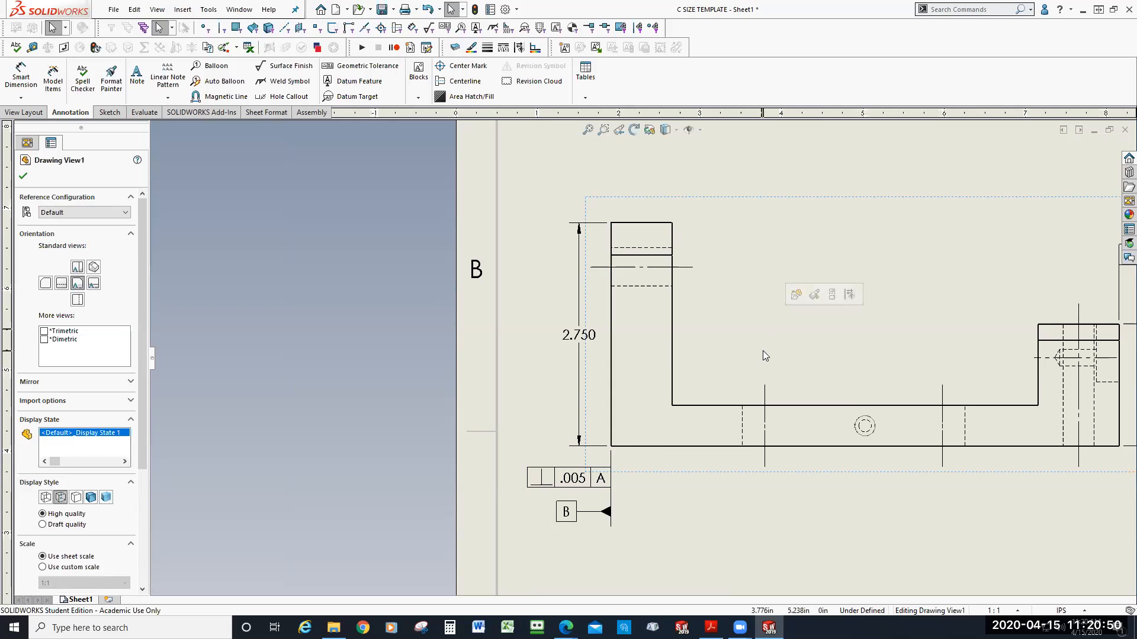
- Examine the front view's perpendicularity, parallelism and flatness frames in relation to datums A and B
{"action": "scroll", "coordinate": [698, 412], "scroll_direction": "up", "scroll_amount": 2}
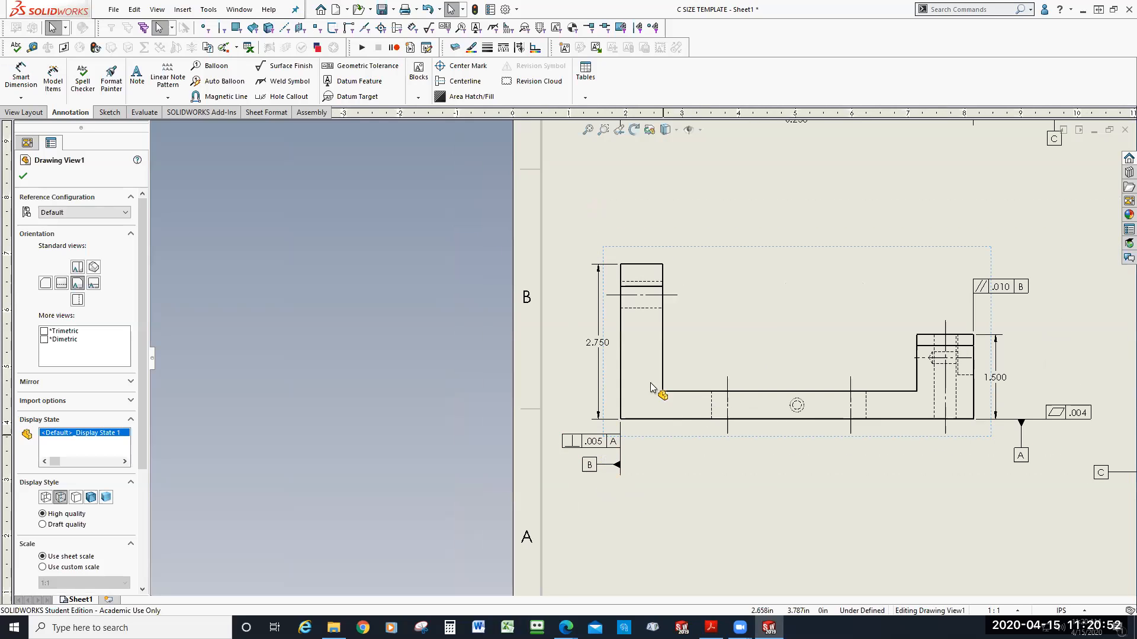
{"action": "scroll", "coordinate": [683, 438], "scroll_direction": "down", "scroll_amount": 1}
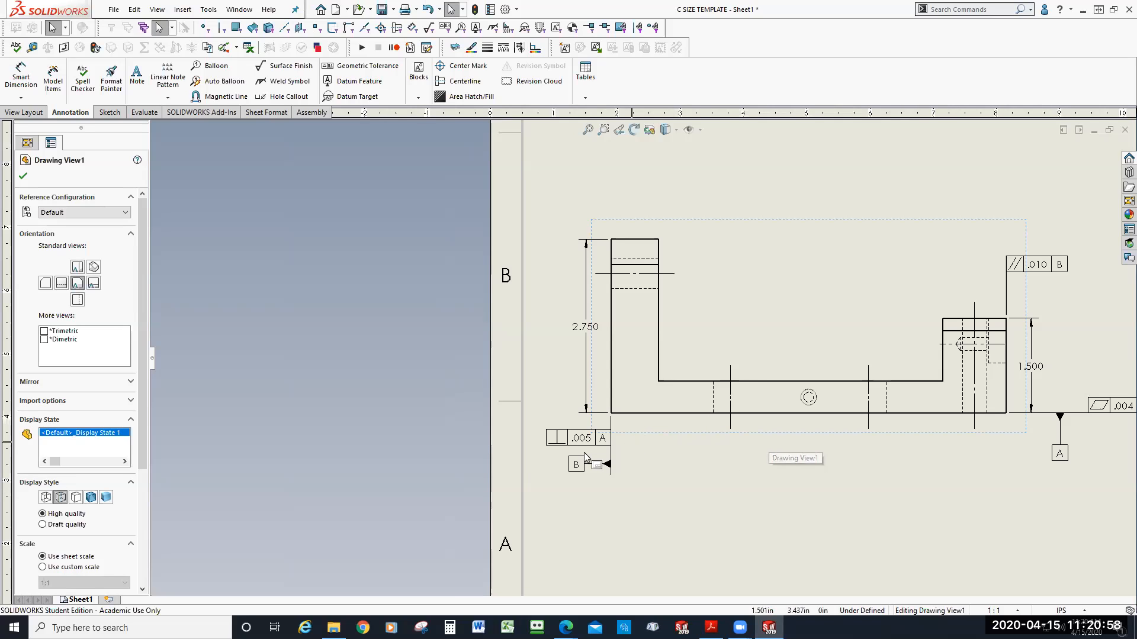
{"action": "scroll", "coordinate": [932, 401], "scroll_direction": "up", "scroll_amount": 1}
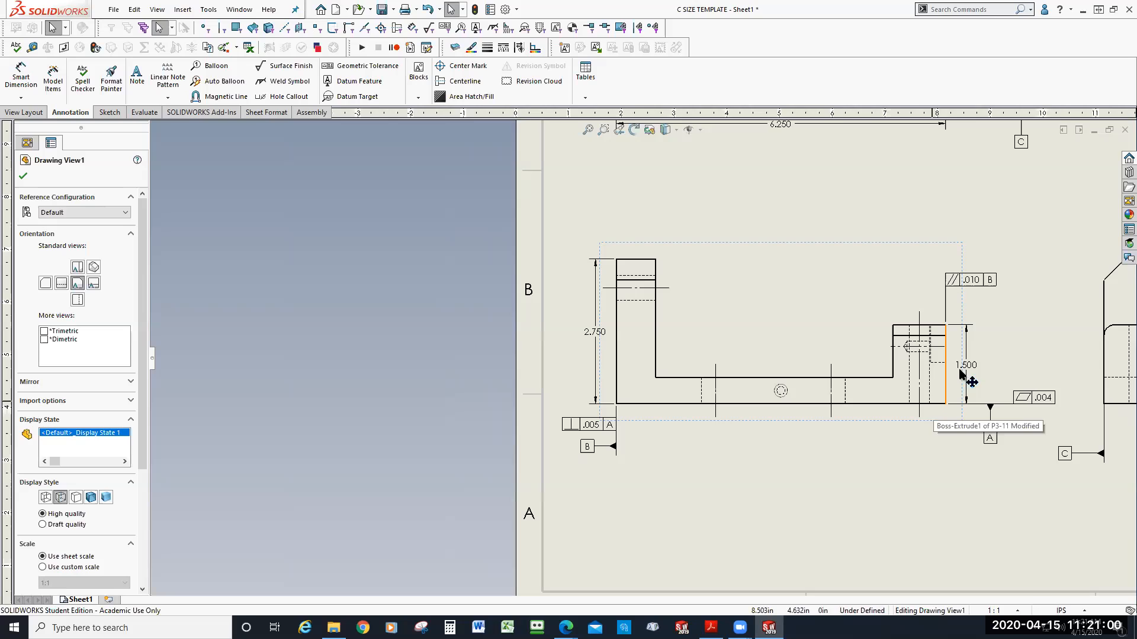
{"action": "scroll", "coordinate": [965, 334], "scroll_direction": "down", "scroll_amount": 2}
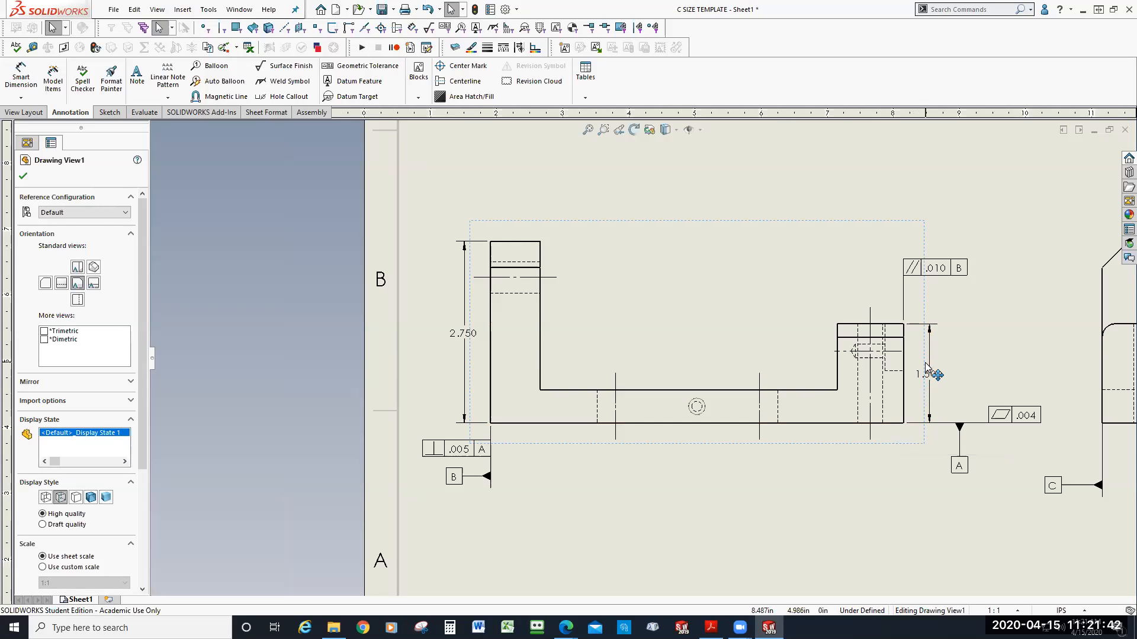
{"action": "scroll", "coordinate": [934, 372], "scroll_direction": "down", "scroll_amount": 2}
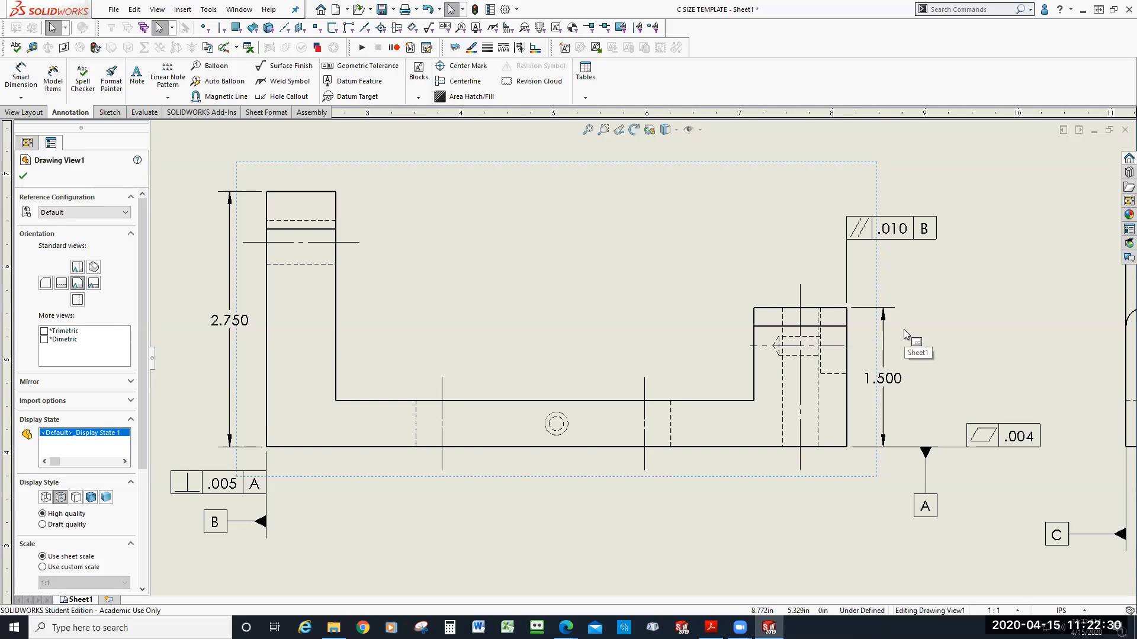
{"action": "scroll", "coordinate": [904, 330], "scroll_direction": "up", "scroll_amount": 1}
{"action": "scroll", "coordinate": [833, 362], "scroll_direction": "down", "scroll_amount": 1}
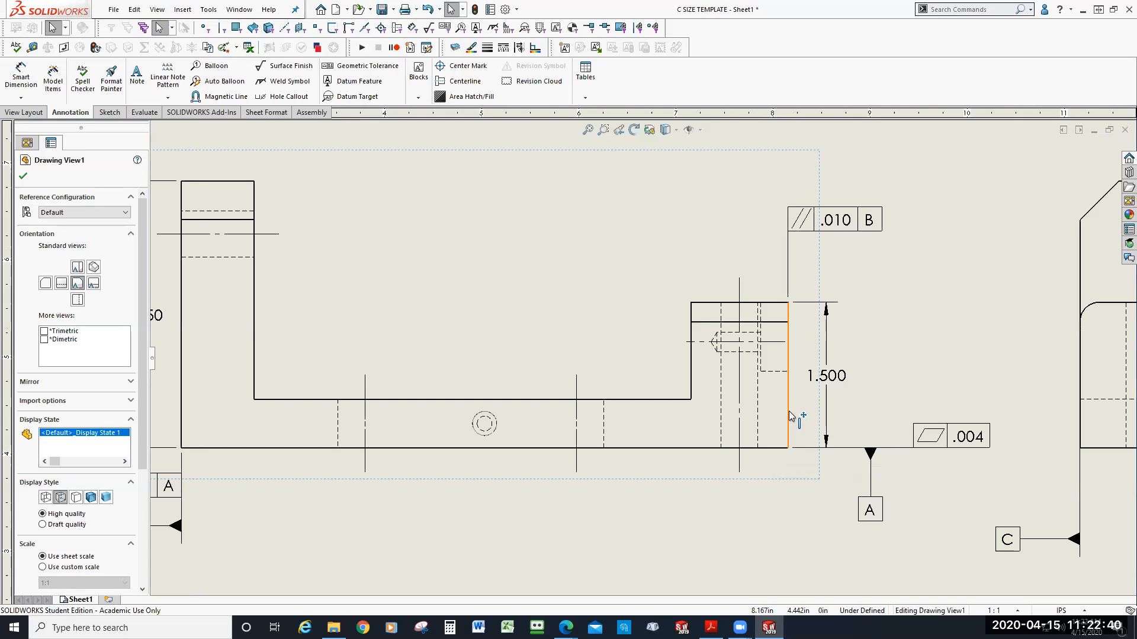
{"action": "key", "text": "z"}
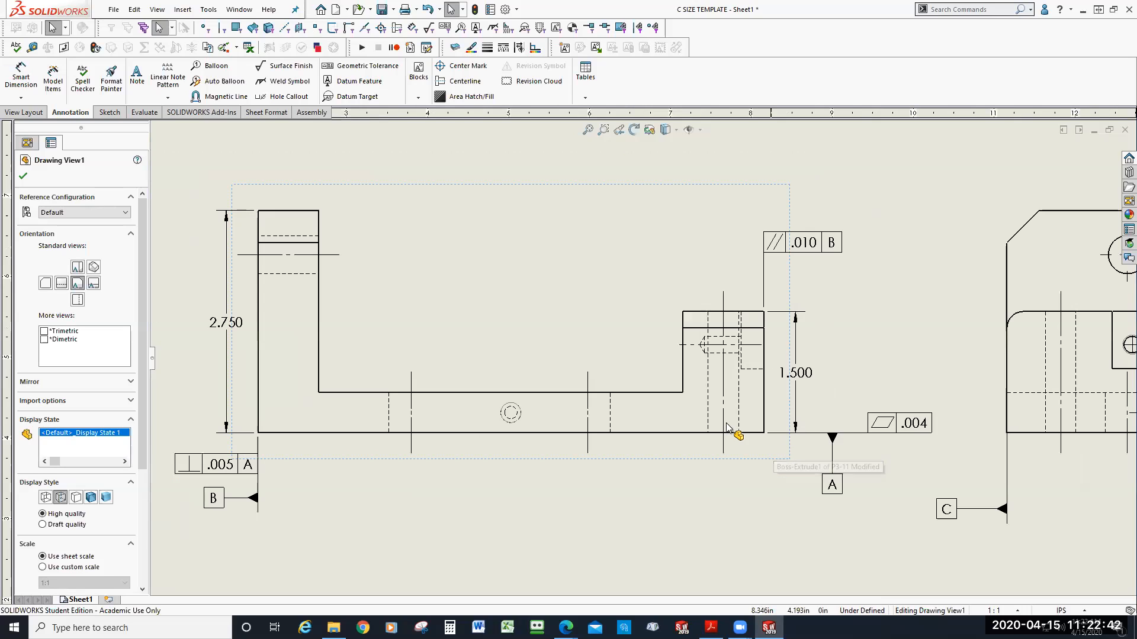
{"action": "scroll", "coordinate": [336, 444], "scroll_direction": "down", "scroll_amount": 1}
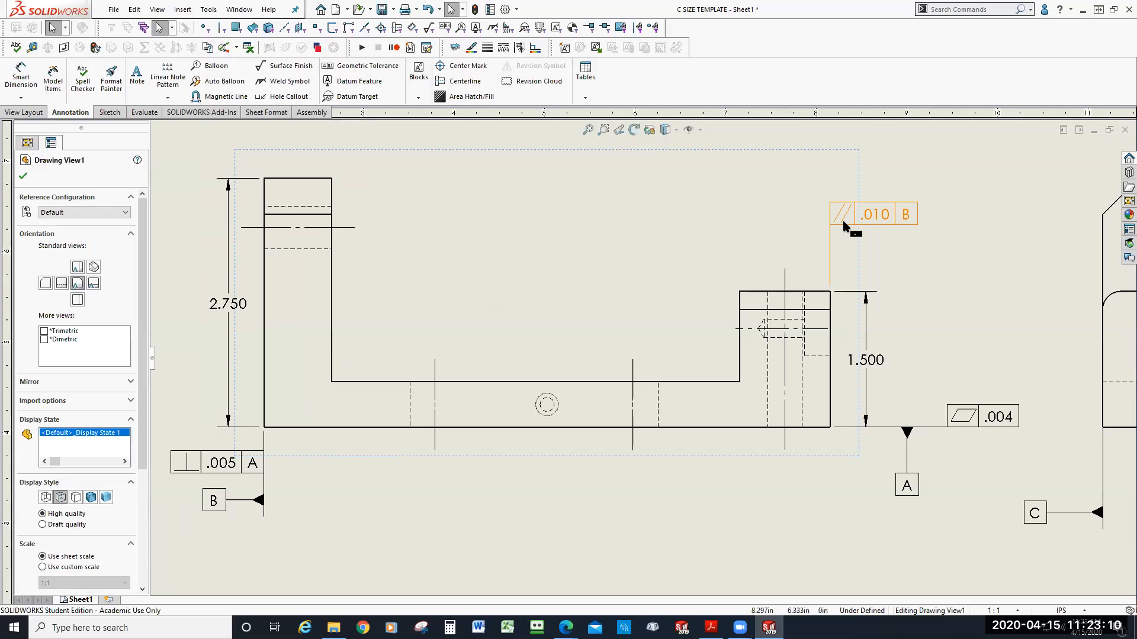
{"action": "scroll", "coordinate": [844, 225], "scroll_direction": "up", "scroll_amount": 3}
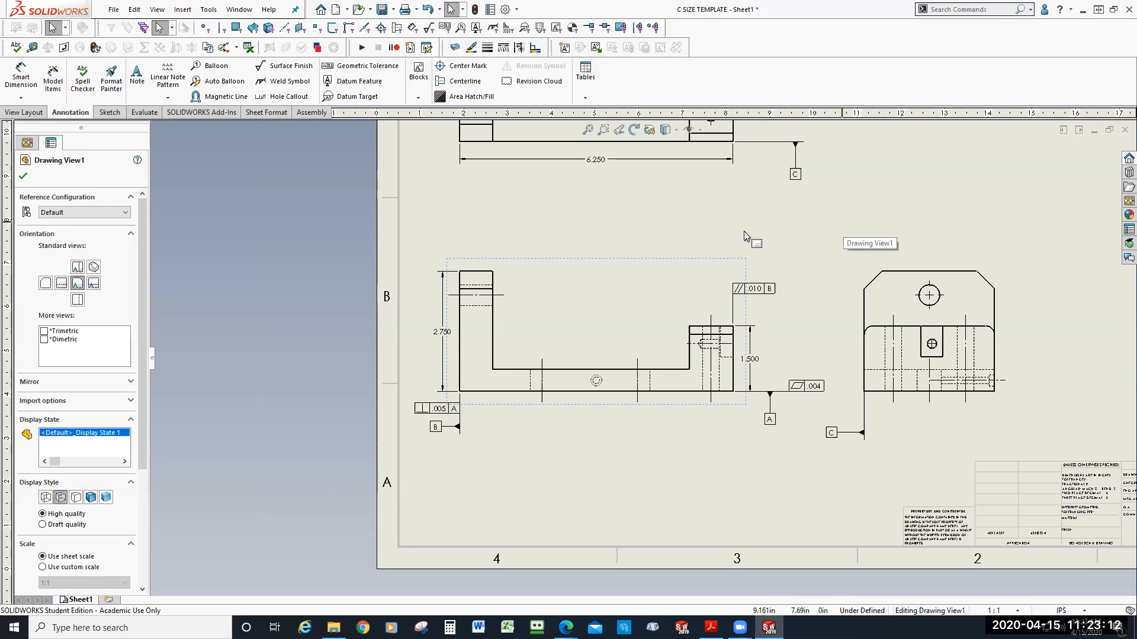
{"action": "scroll", "coordinate": [683, 212], "scroll_direction": "up", "scroll_amount": 2}
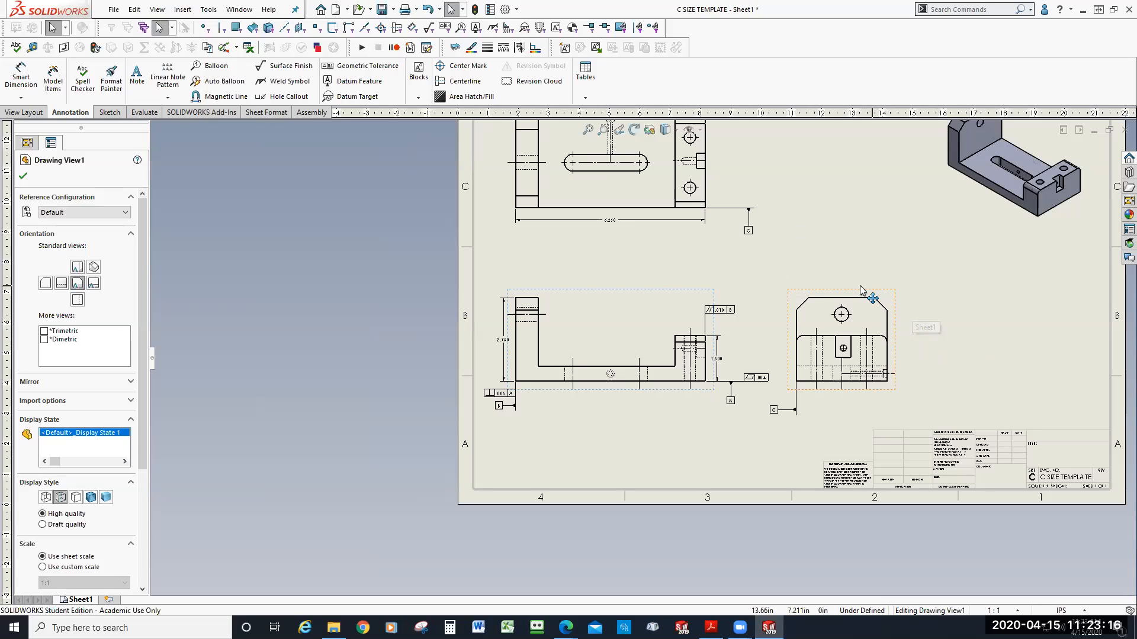
- Dimension the upper hole's horizontal distance from the side view's datum C edge and set its tolerance type to Basic
{"action": "scroll", "coordinate": [835, 299], "scroll_direction": "down", "scroll_amount": 3}
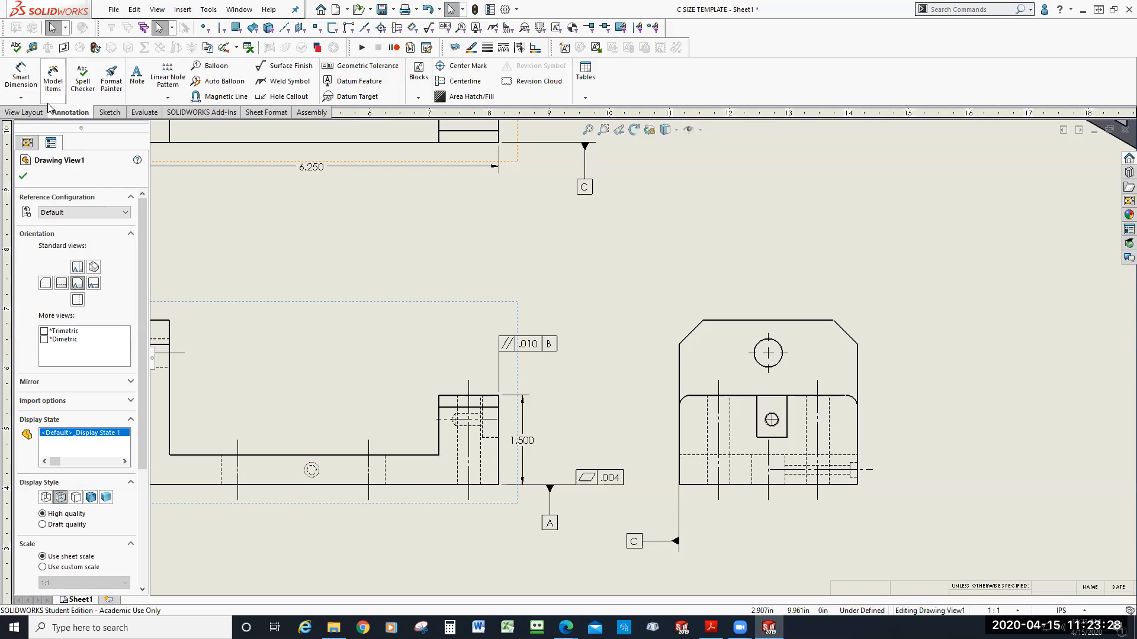
{"action": "left_click", "coordinate": [21, 76]}
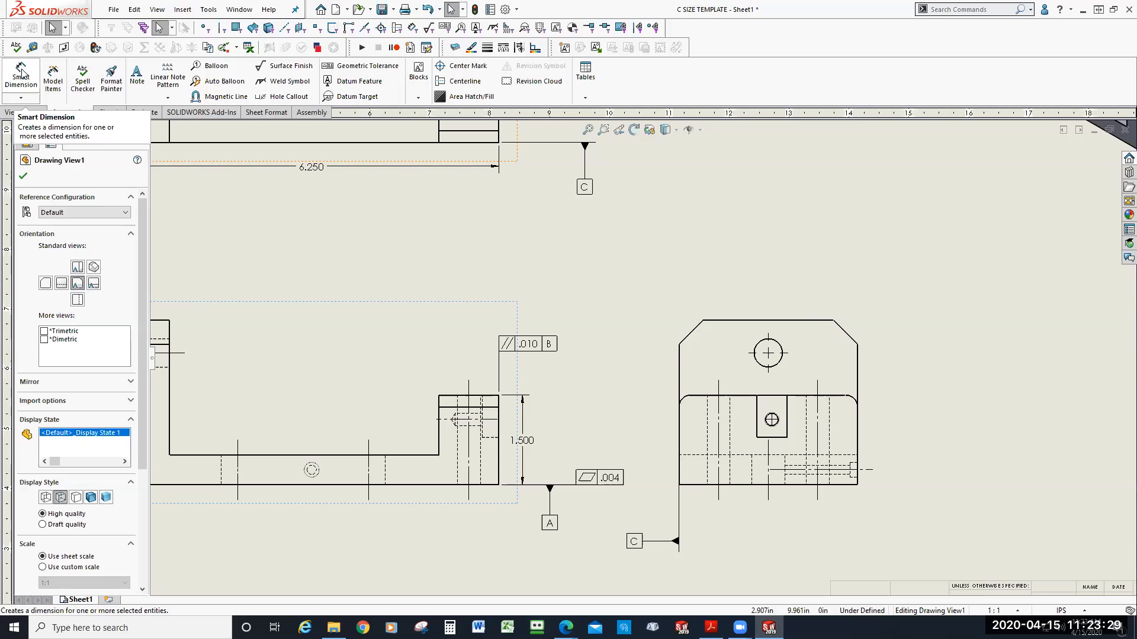
{"action": "left_click", "coordinate": [682, 376]}
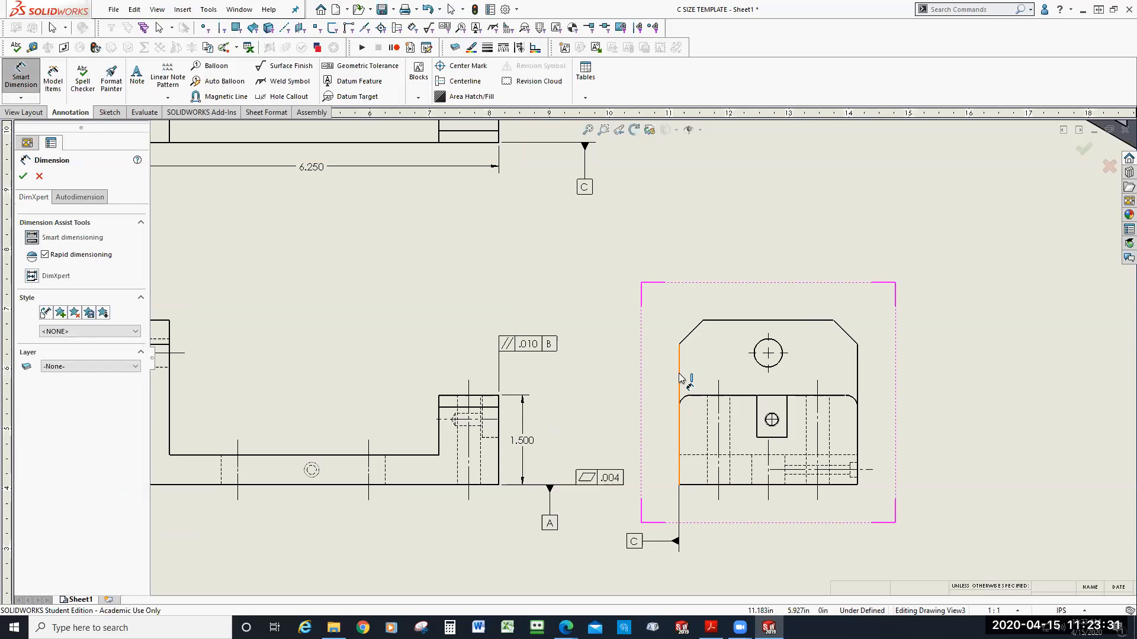
{"action": "left_click", "coordinate": [763, 344]}
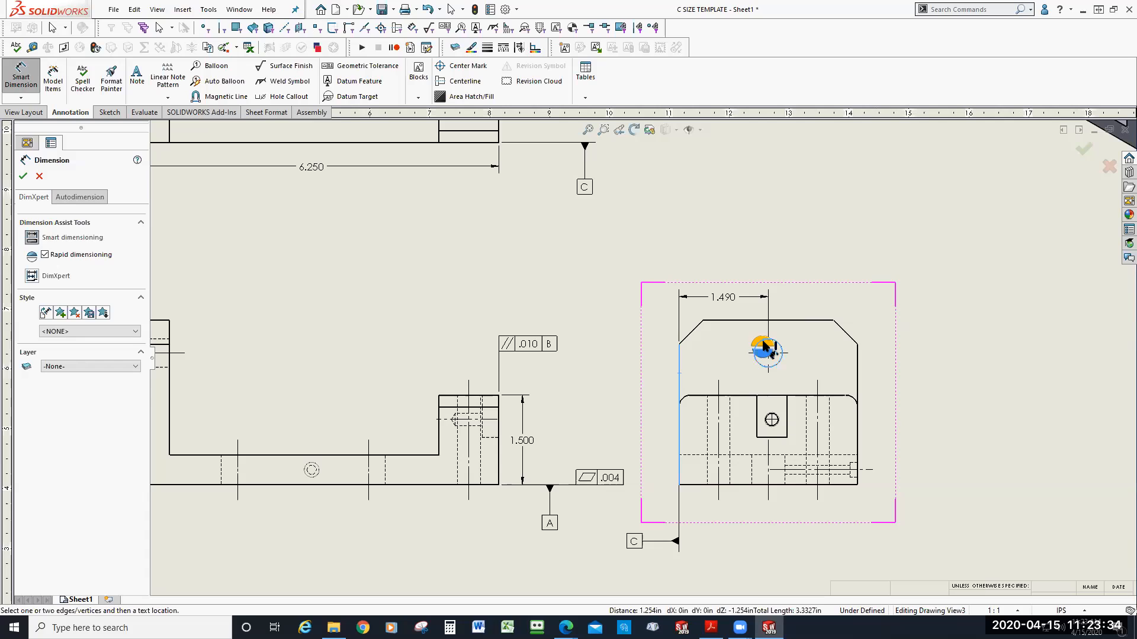
{"action": "left_click", "coordinate": [764, 348]}
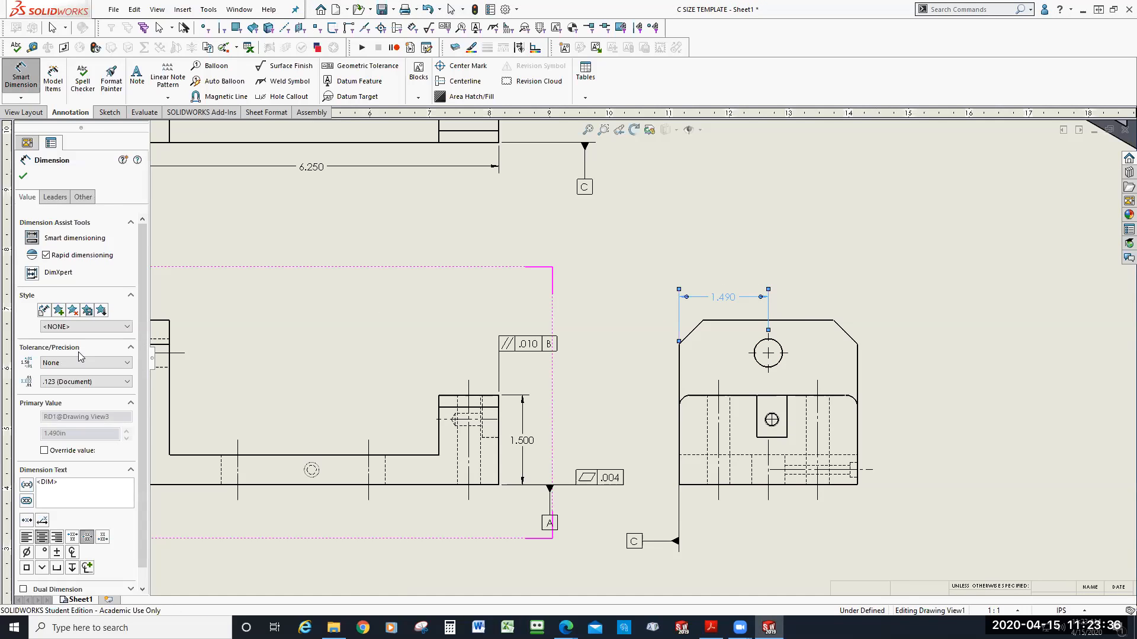
{"action": "left_click", "coordinate": [130, 365]}
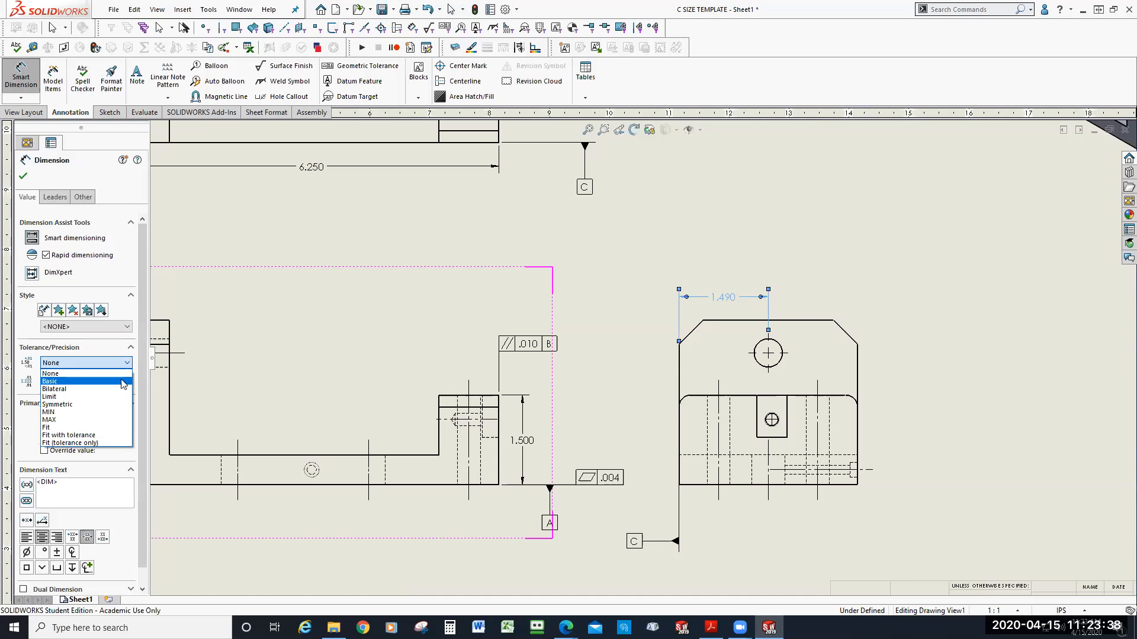
{"action": "left_click", "coordinate": [124, 382]}
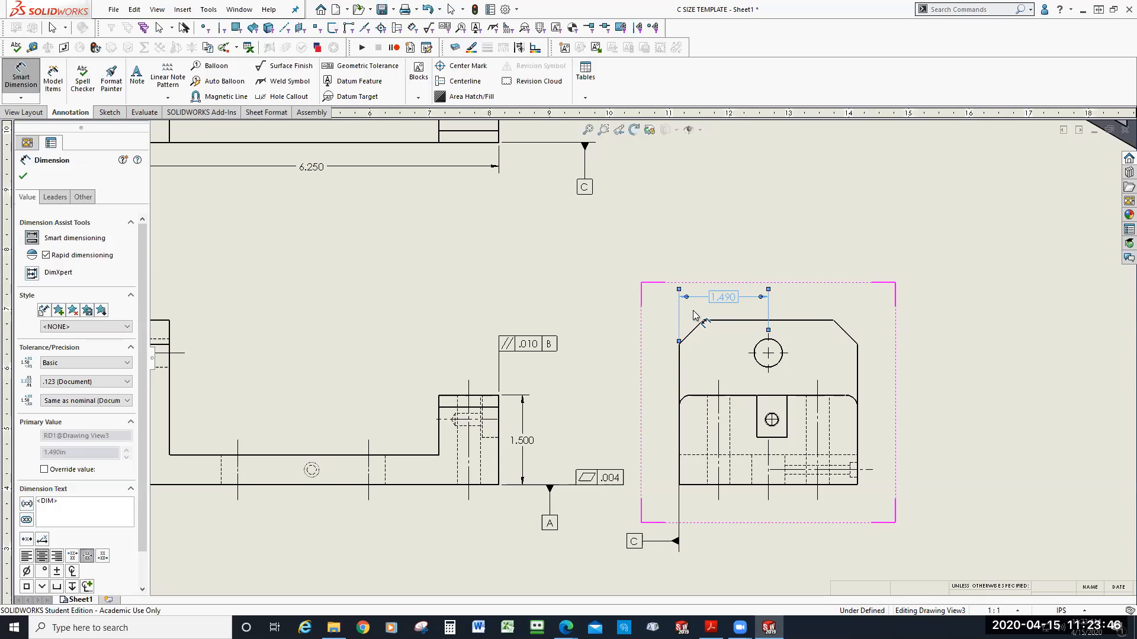
- Dimension the upper hole's vertical distance from the side view's bottom edge and set its tolerance type to Basic
{"action": "left_click", "coordinate": [844, 485]}
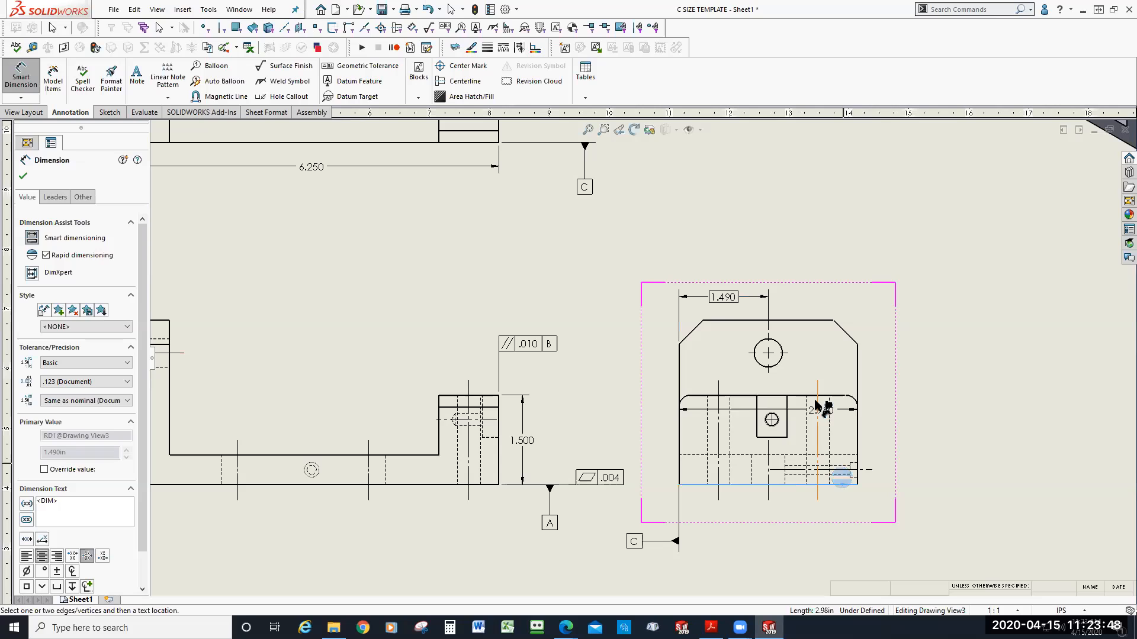
{"action": "left_click", "coordinate": [777, 362]}
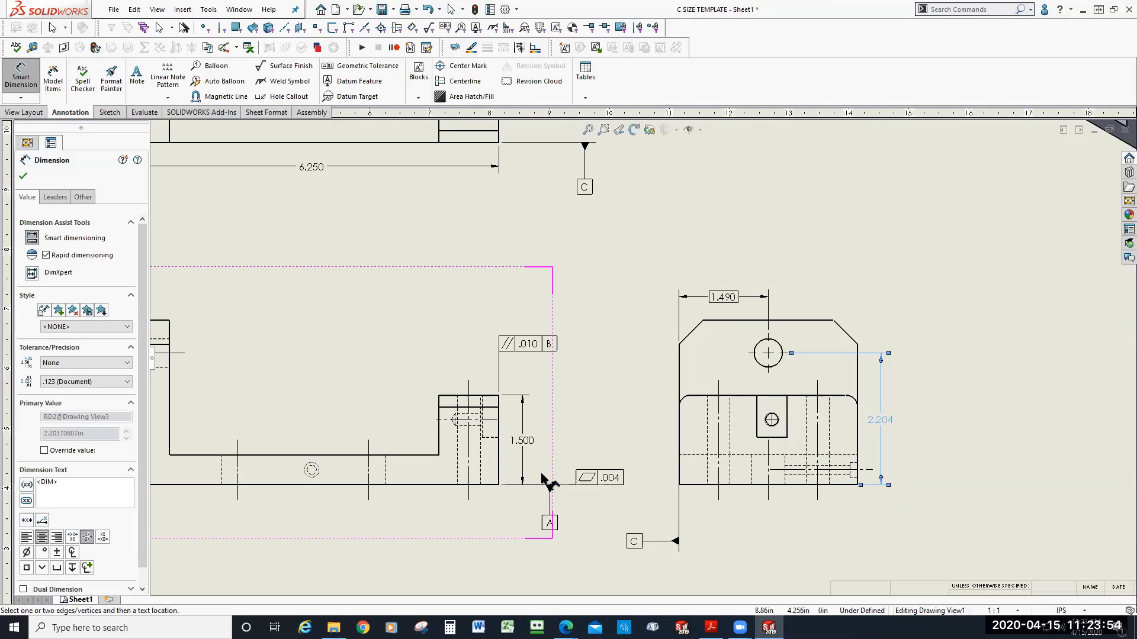
{"action": "left_click", "coordinate": [126, 364]}
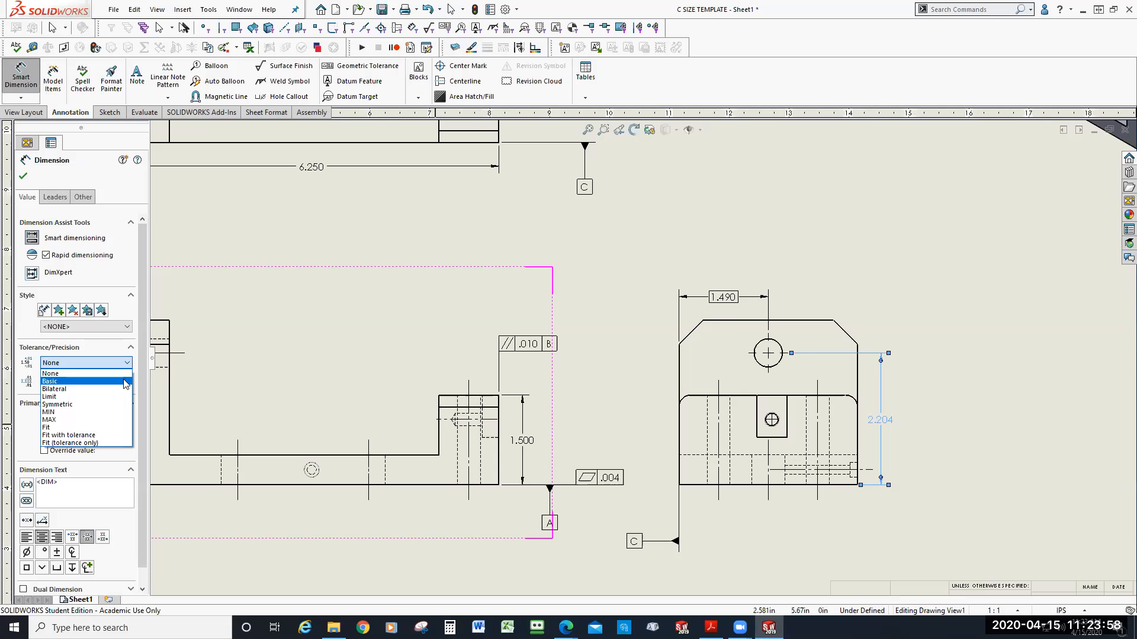
{"action": "left_click", "coordinate": [128, 381]}
{"action": "left_click", "coordinate": [625, 258]}
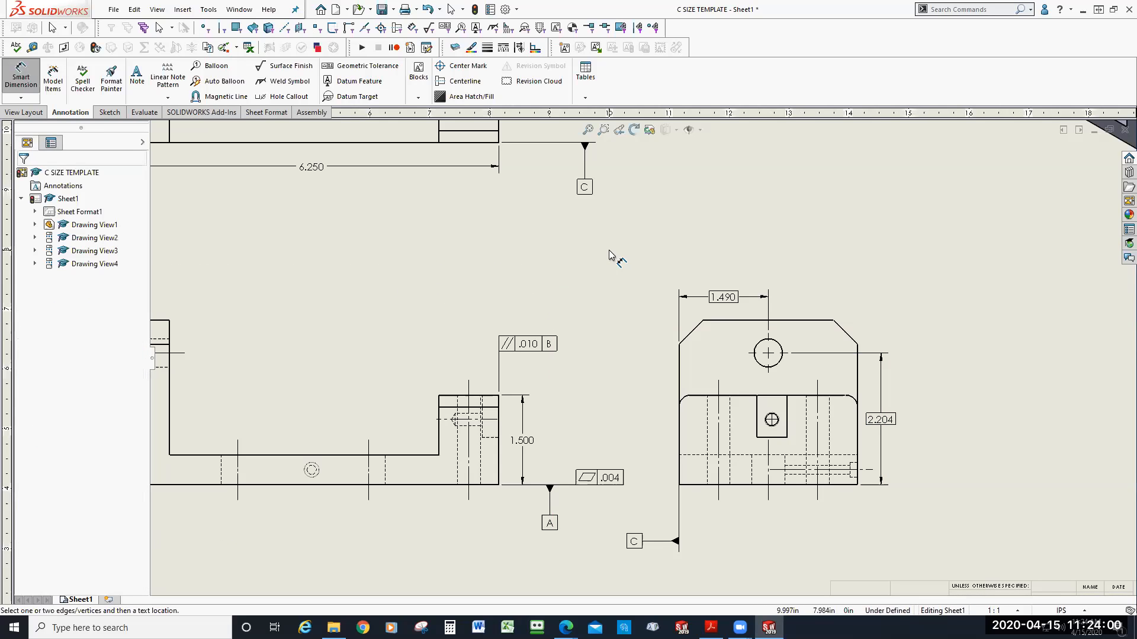
- Start a geometric tolerance with the position symbol, a diameter tolerance of .010 and the maximum material condition modifier
{"action": "scroll", "coordinate": [818, 330], "scroll_direction": "up", "scroll_amount": 3}
{"action": "scroll", "coordinate": [793, 293], "scroll_direction": "down", "scroll_amount": 2}
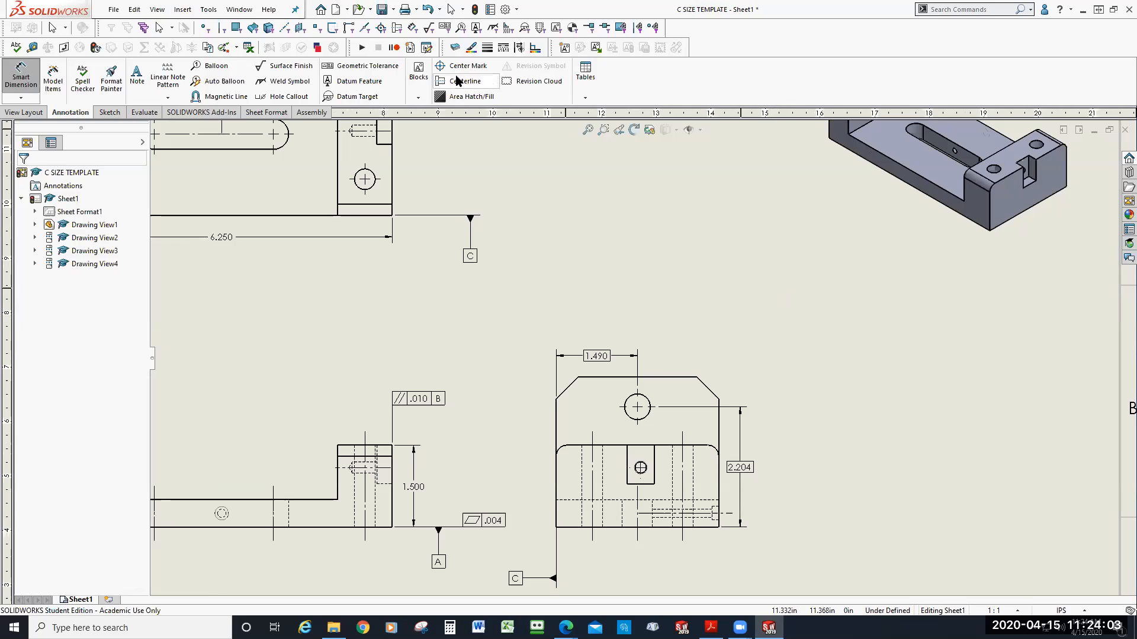
{"action": "left_click", "coordinate": [361, 66]}
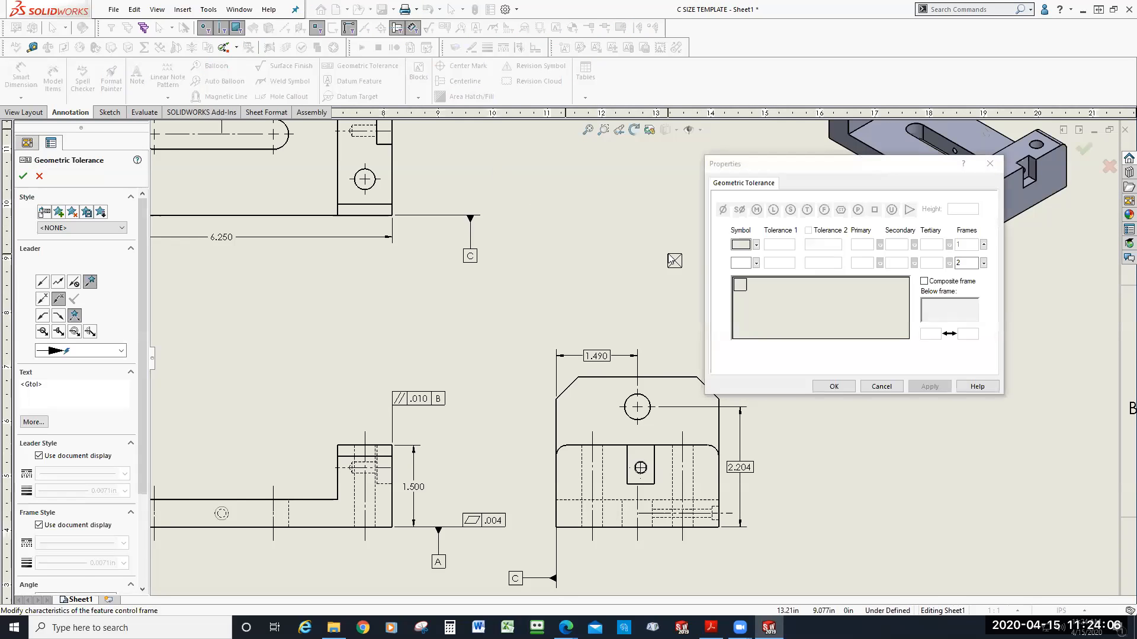
{"action": "left_click", "coordinate": [756, 246]}
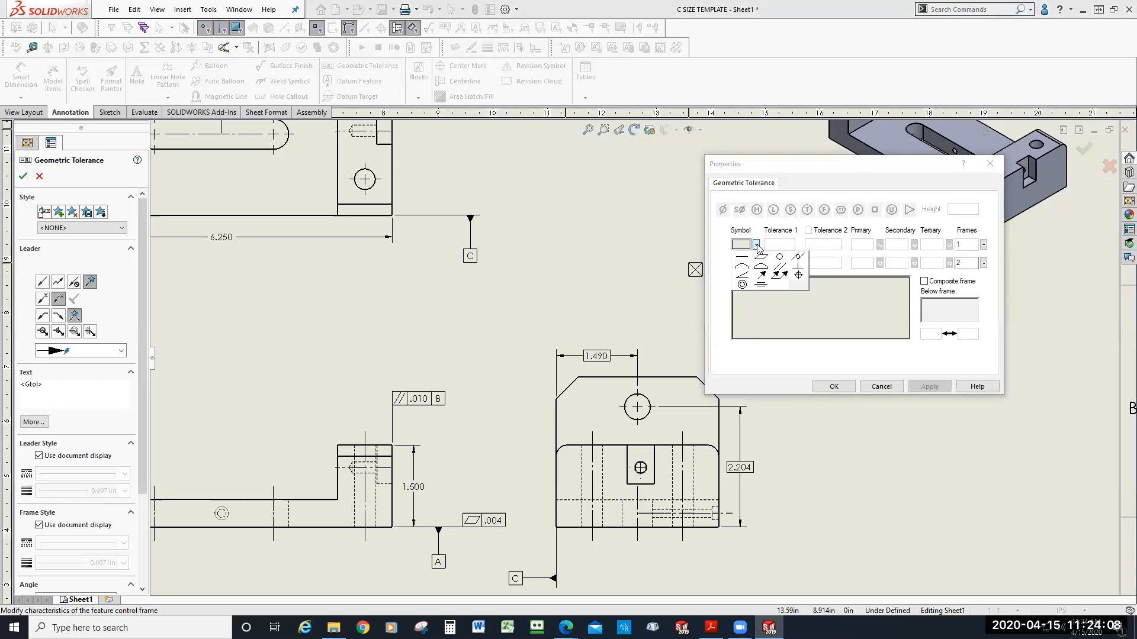
{"action": "left_click", "coordinate": [798, 275]}
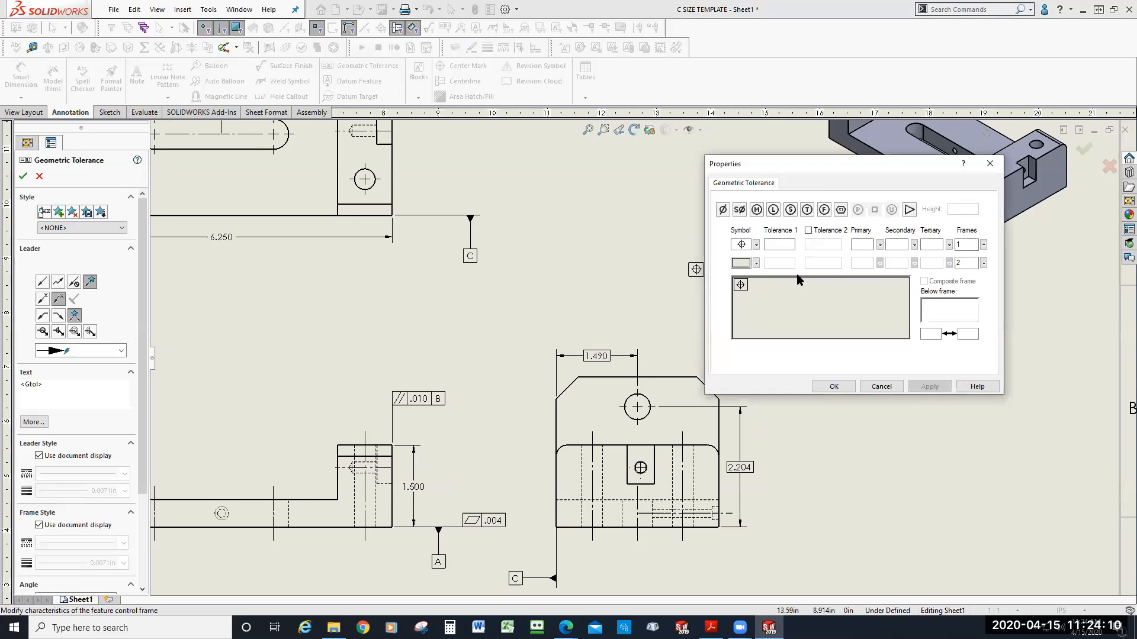
{"action": "left_click", "coordinate": [782, 246]}
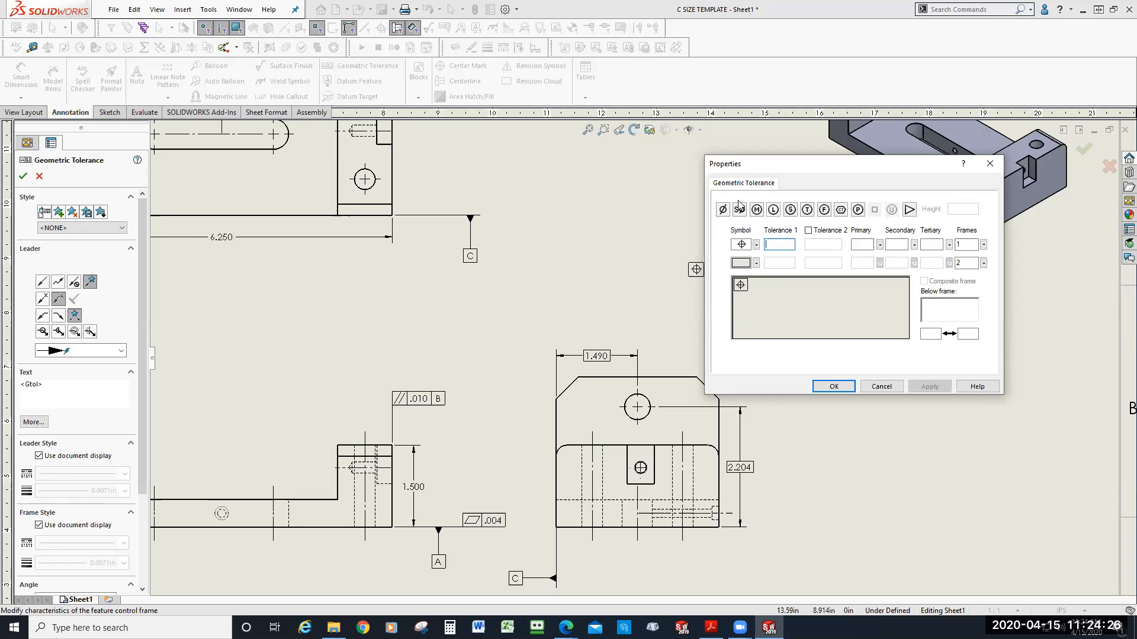
{"action": "left_click", "coordinate": [723, 211]}
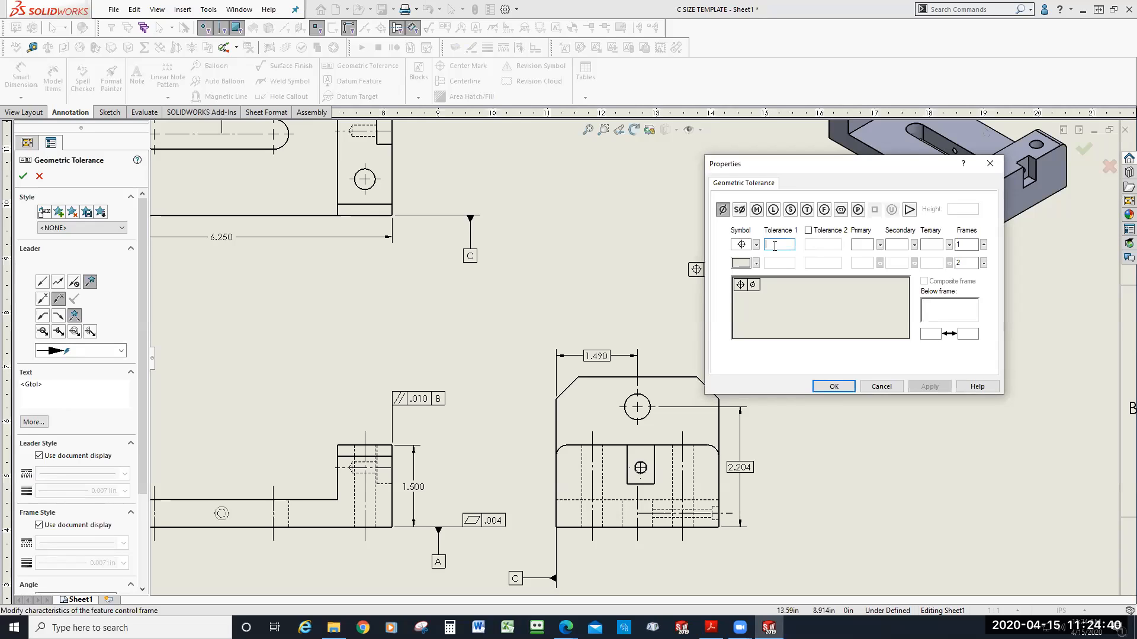
{"action": "type", "text": ".01"}
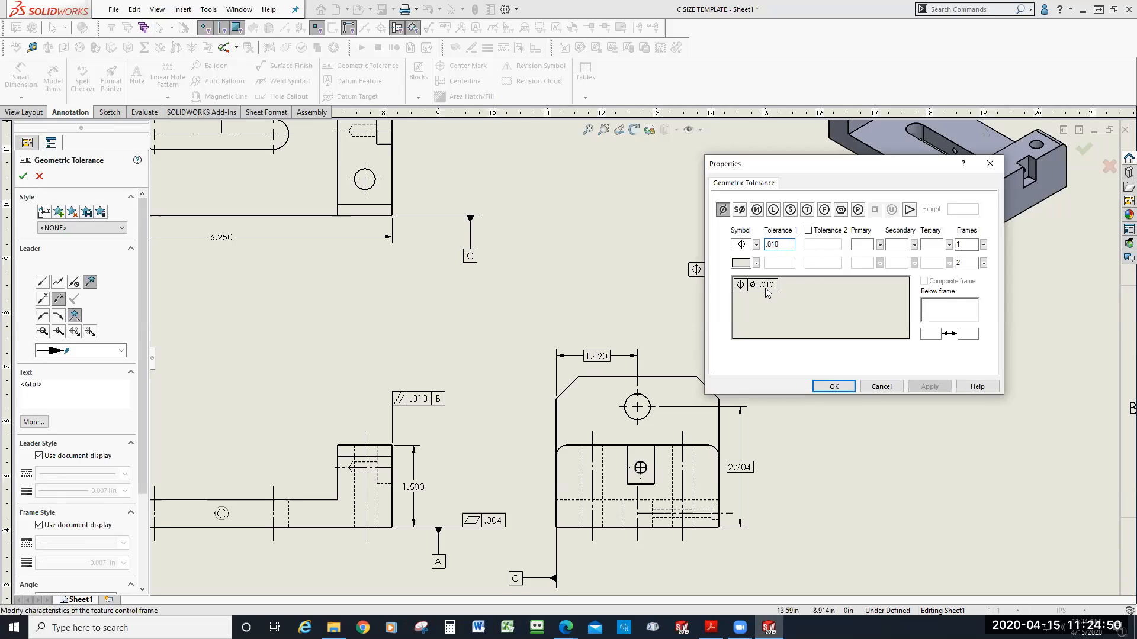
{"action": "left_click", "coordinate": [756, 210]}
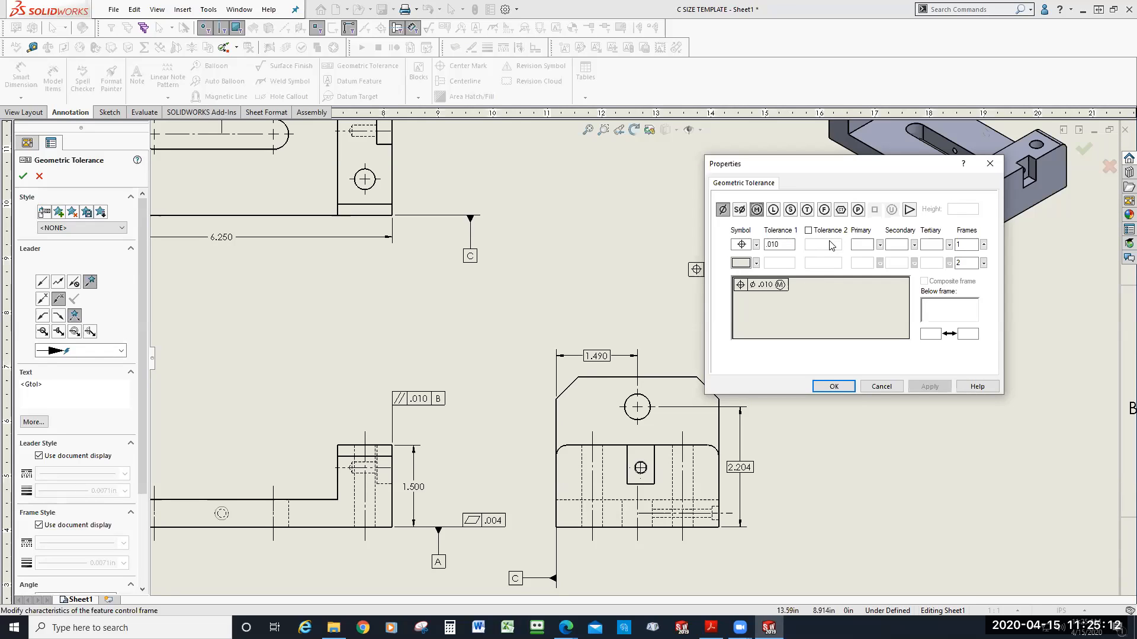
- Assign datums A, B and C as the position frame's primary, secondary and tertiary references
{"action": "left_click", "coordinate": [808, 230]}
{"action": "left_click", "coordinate": [809, 232]}
{"action": "left_click", "coordinate": [880, 245]}
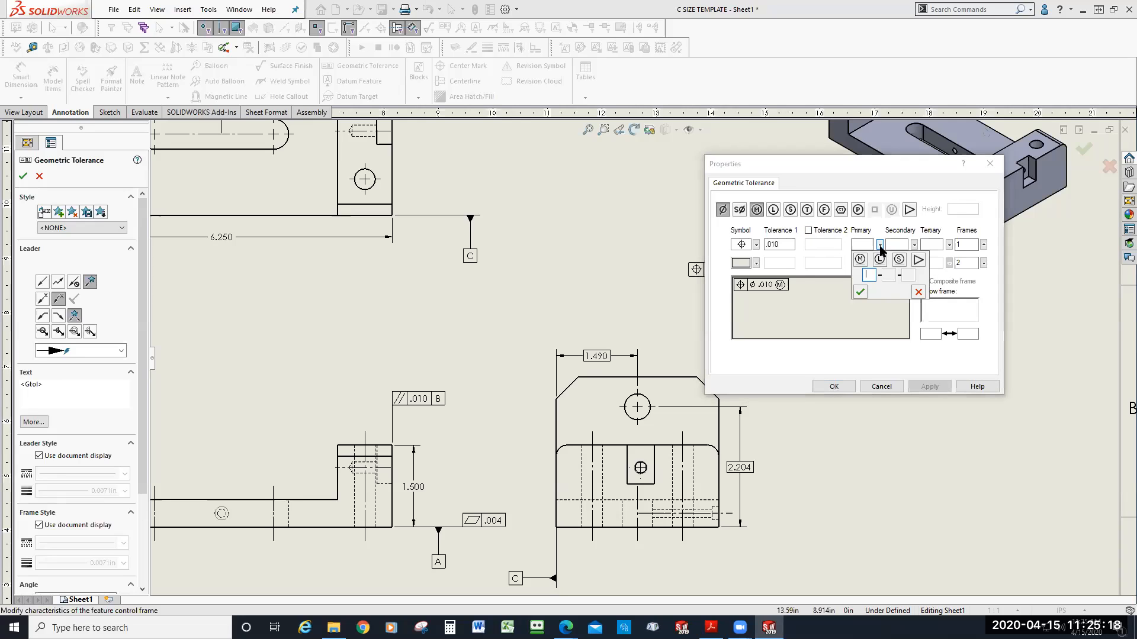
{"action": "left_click", "coordinate": [917, 292]}
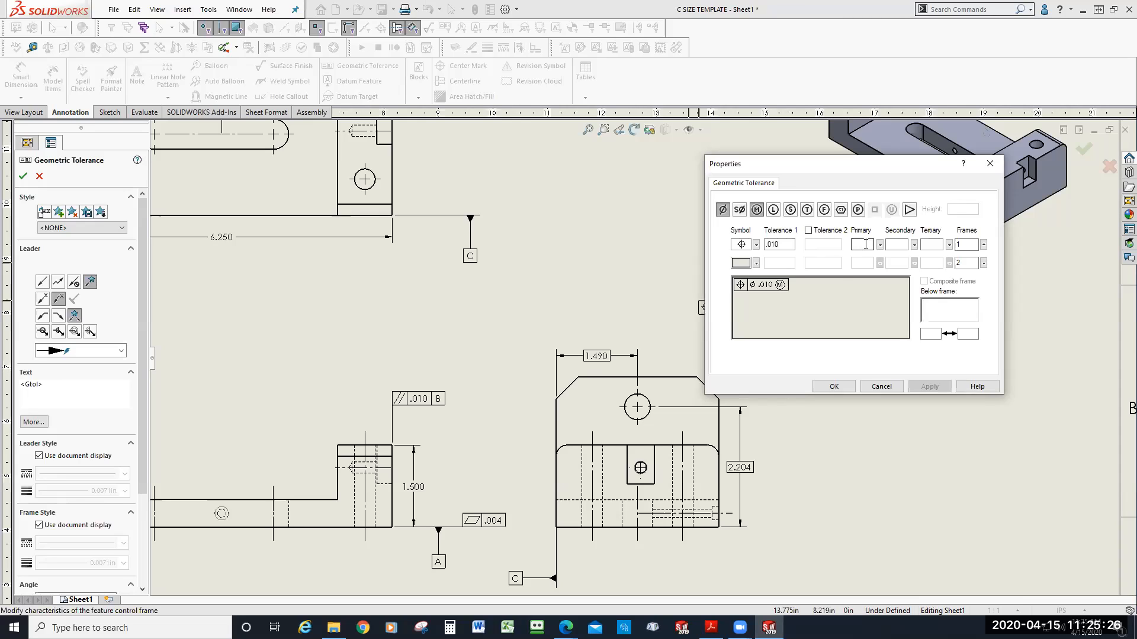
{"action": "left_click", "coordinate": [861, 244]}
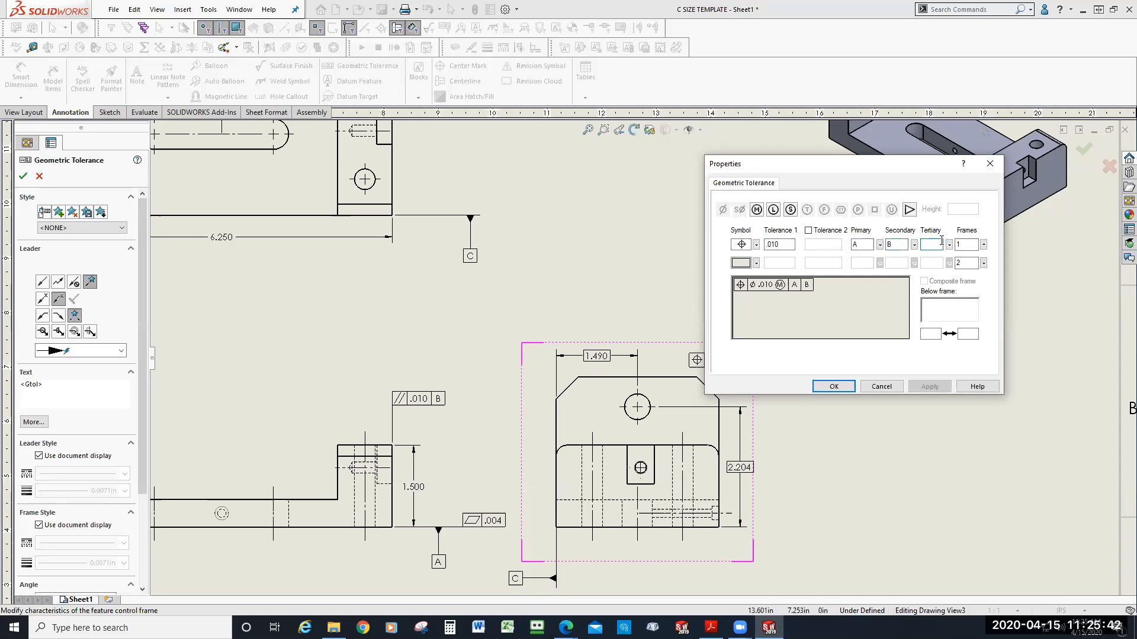
{"action": "type", "text": "C"}
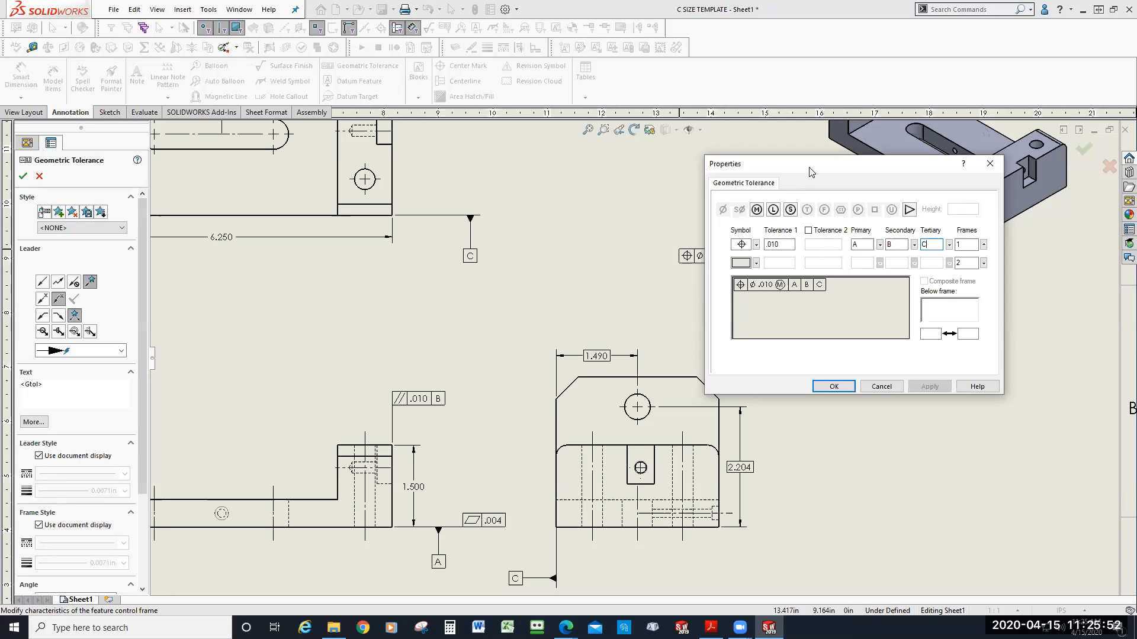
- Attach the position frame's leader to the side view's upper hole and place the frame above the view's upper right corner
{"action": "left_click_drag", "start_coordinate": [934, 172], "coordinate": [1058, 172]}
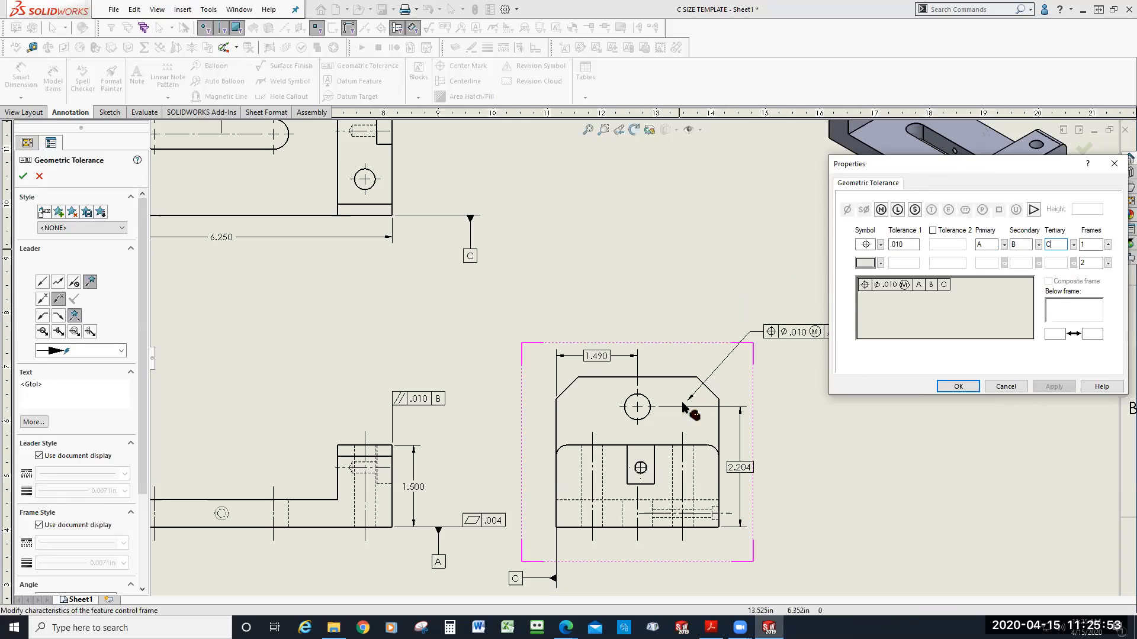
{"action": "left_click", "coordinate": [650, 404]}
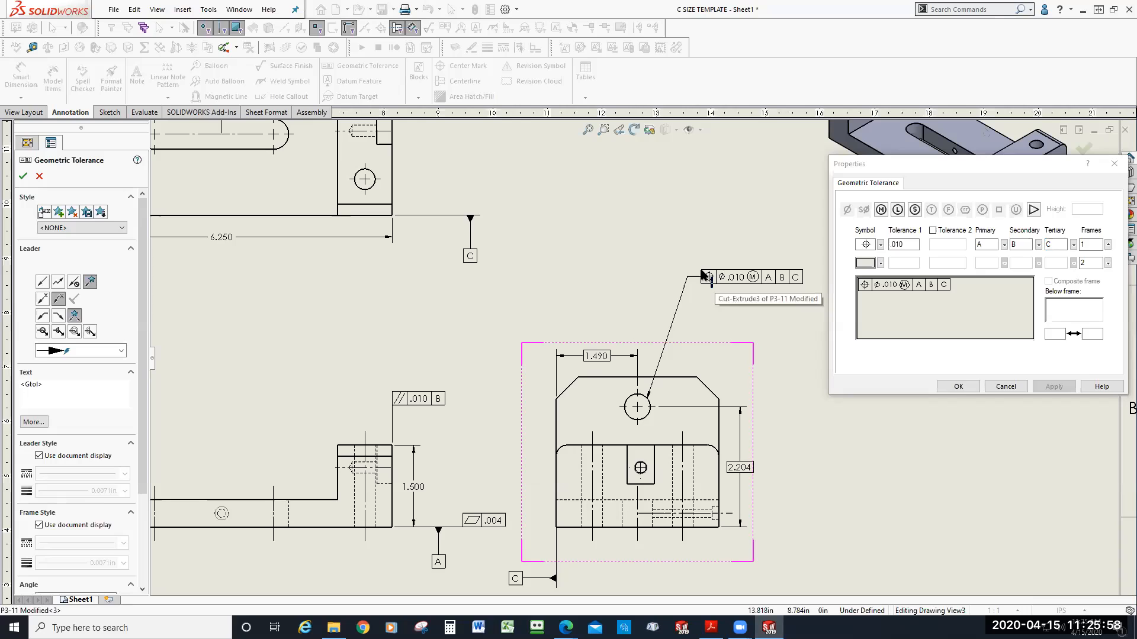
{"action": "left_click", "coordinate": [712, 309]}
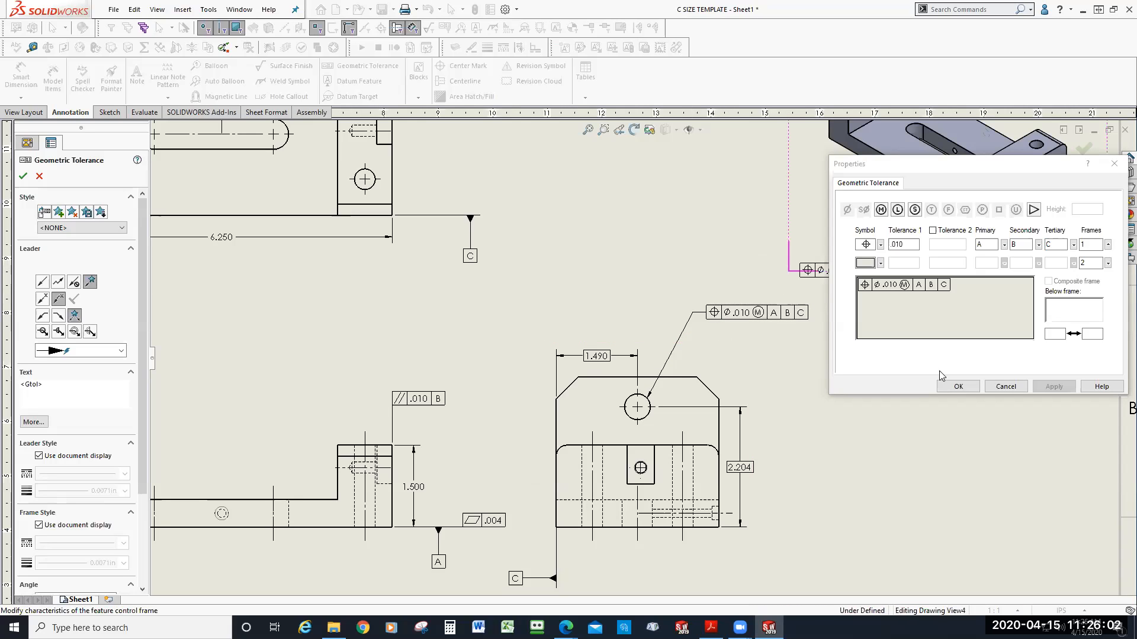
{"action": "left_click", "coordinate": [968, 392]}
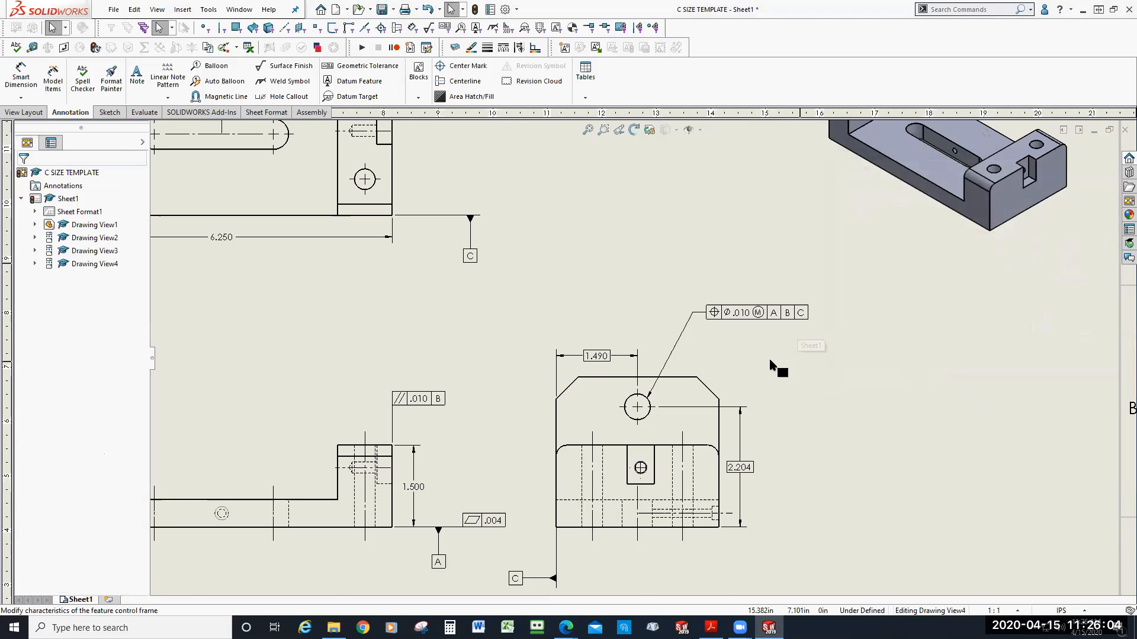
{"action": "scroll", "coordinate": [763, 359], "scroll_direction": "down", "scroll_amount": 2}
{"action": "left_click_drag", "start_coordinate": [733, 303], "coordinate": [762, 345]}
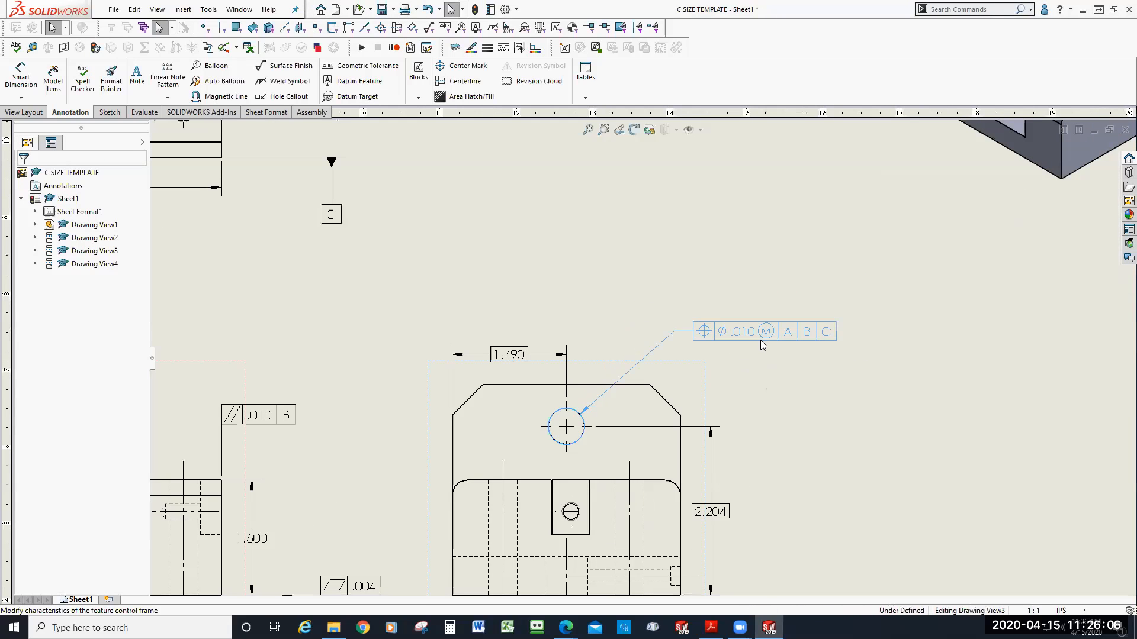
{"action": "left_click", "coordinate": [705, 272]}
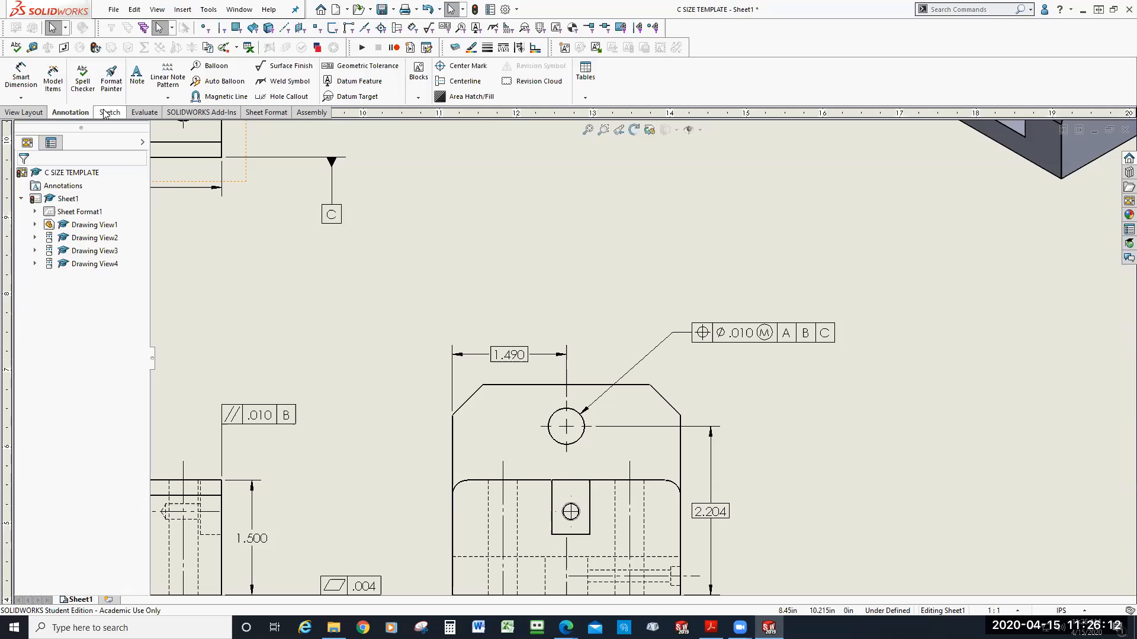
- Dimension the upper hole's diameter and place the value above the position frame
{"action": "left_click", "coordinate": [26, 79]}
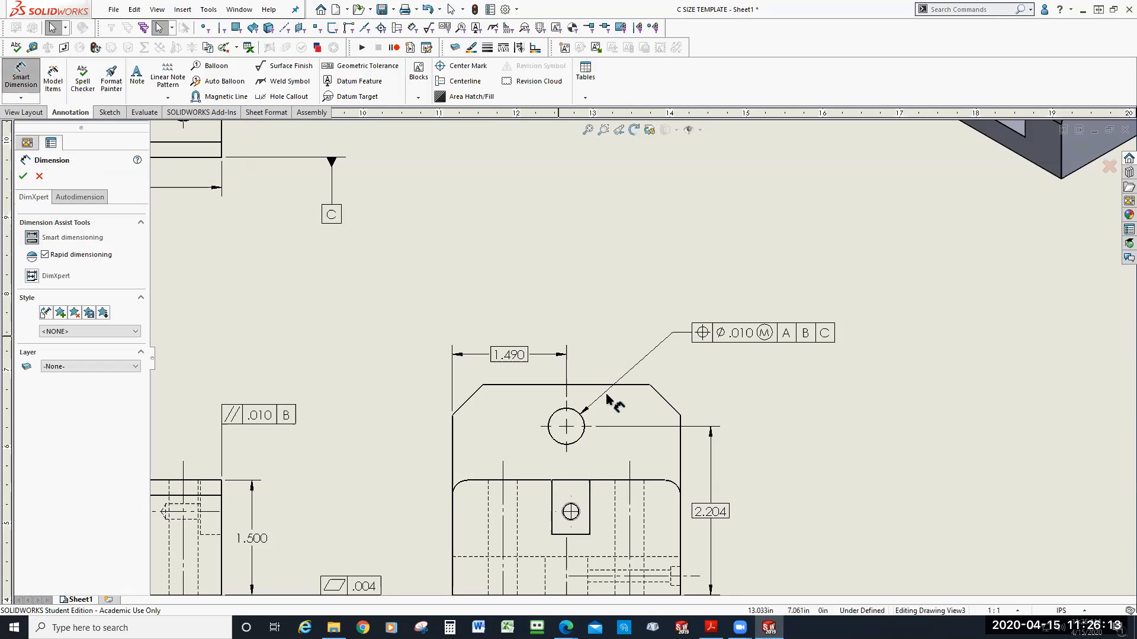
{"action": "left_click", "coordinate": [578, 413]}
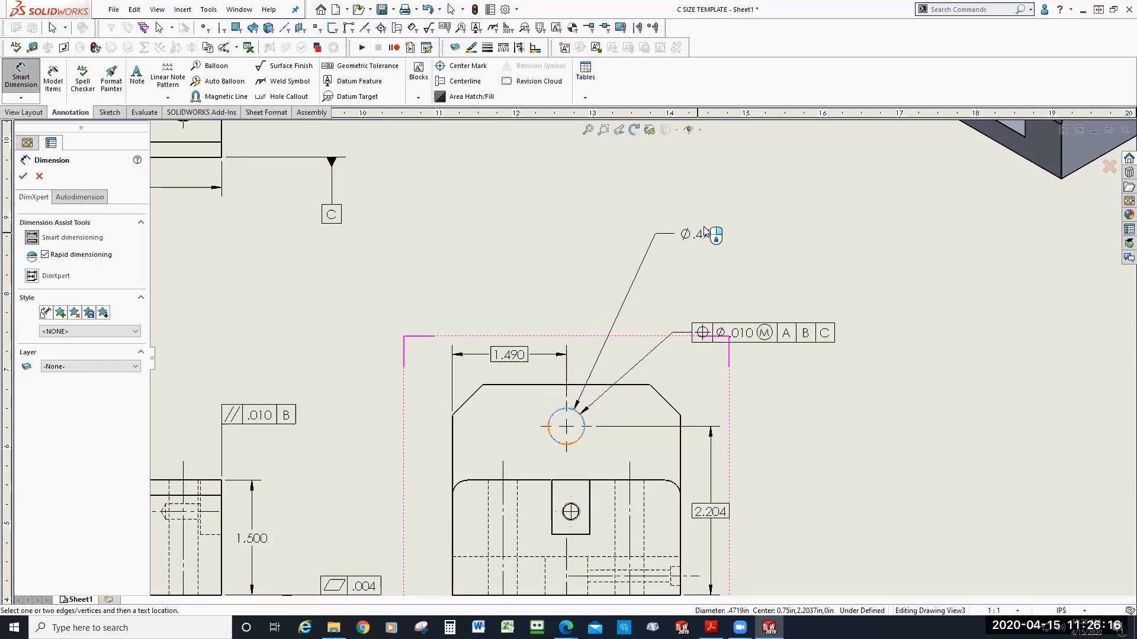
{"action": "left_click", "coordinate": [730, 214]}
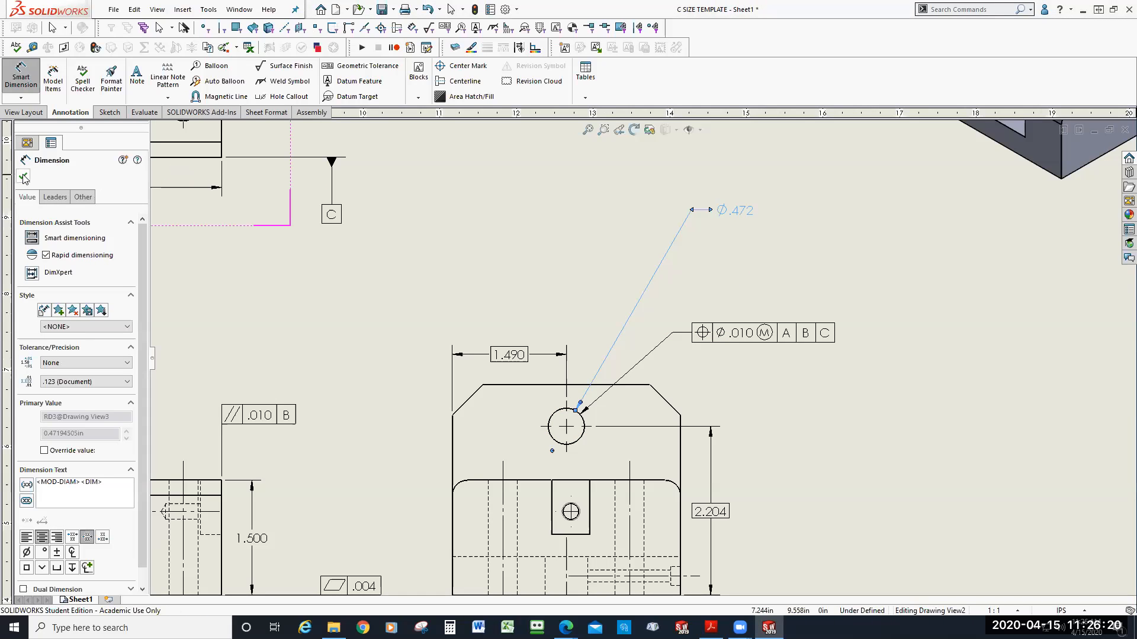
{"action": "key", "text": "Escape"}
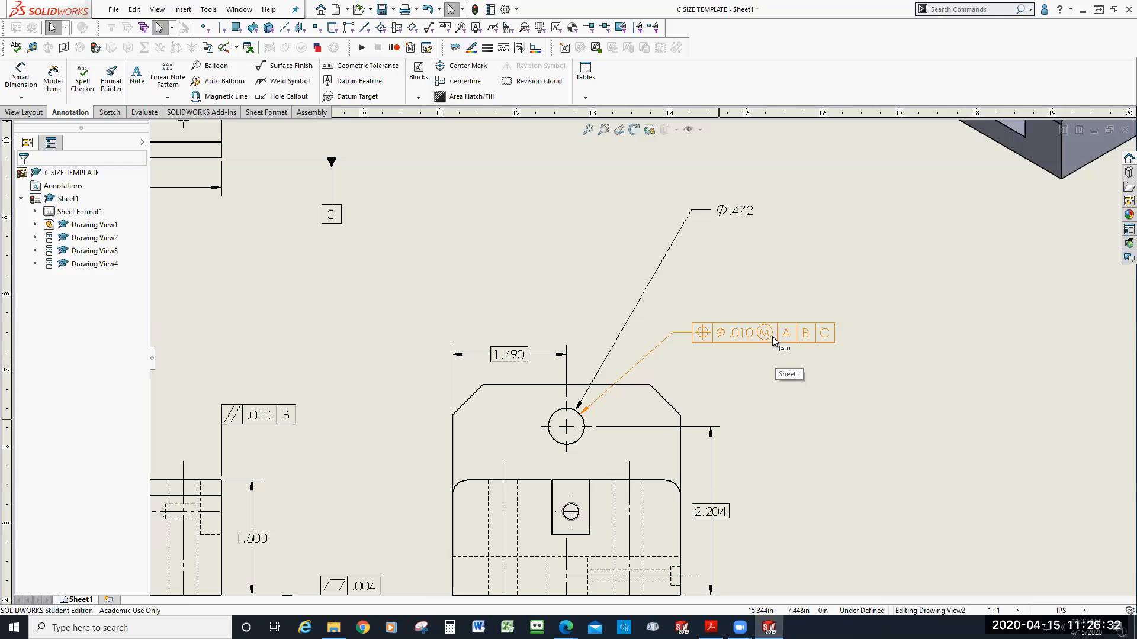
- Attach the position frame directly beneath the hole's diameter dimension and move the combined callout closer to the side view
{"action": "left_click_drag", "start_coordinate": [778, 336], "coordinate": [752, 215]}
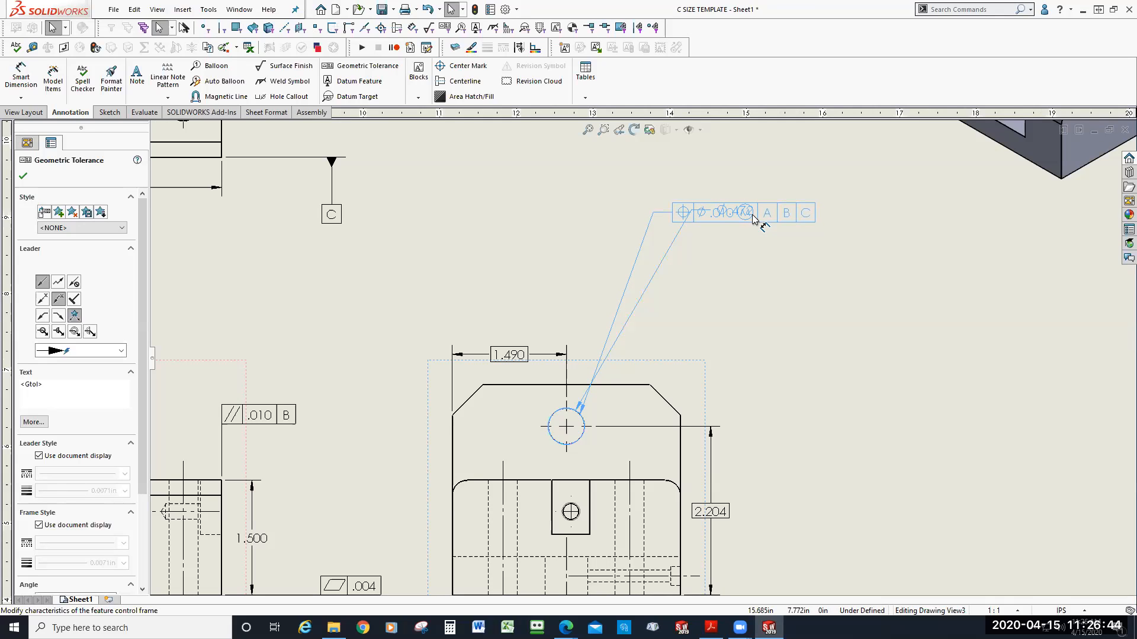
{"action": "left_click_drag", "start_coordinate": [753, 217], "coordinate": [753, 218]}
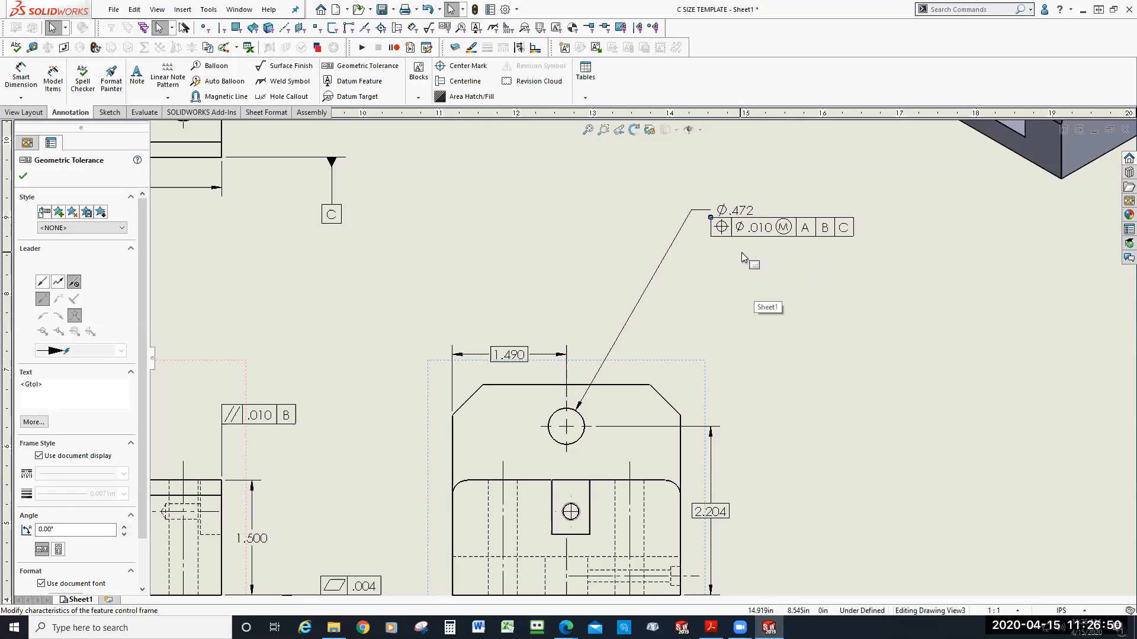
{"action": "key", "text": "Escape"}
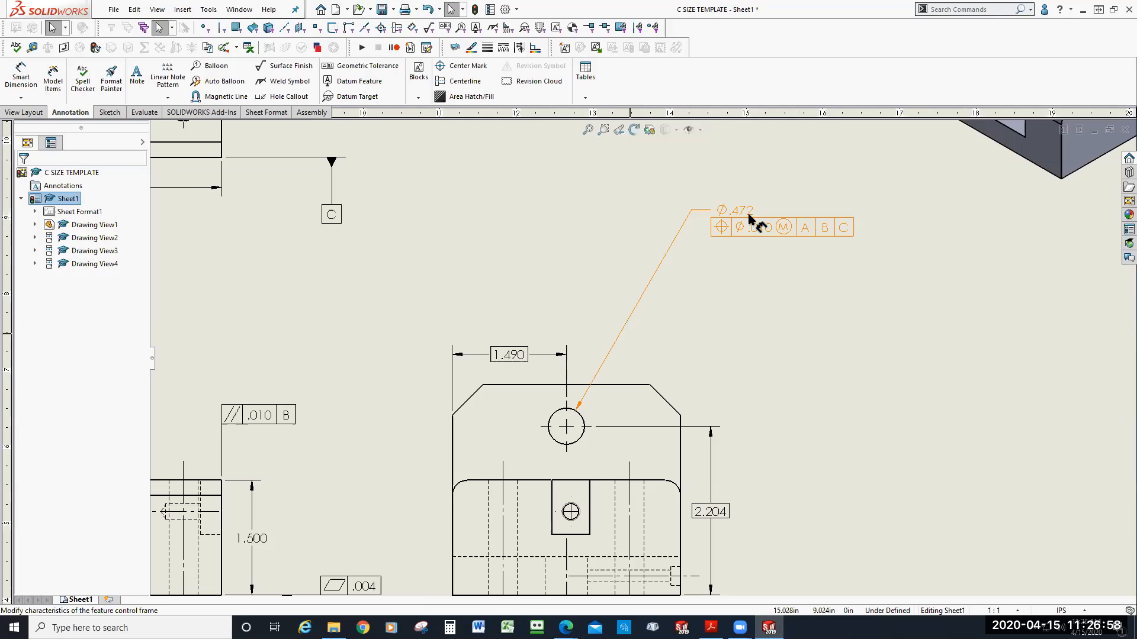
{"action": "left_click_drag", "start_coordinate": [736, 215], "coordinate": [703, 259]}
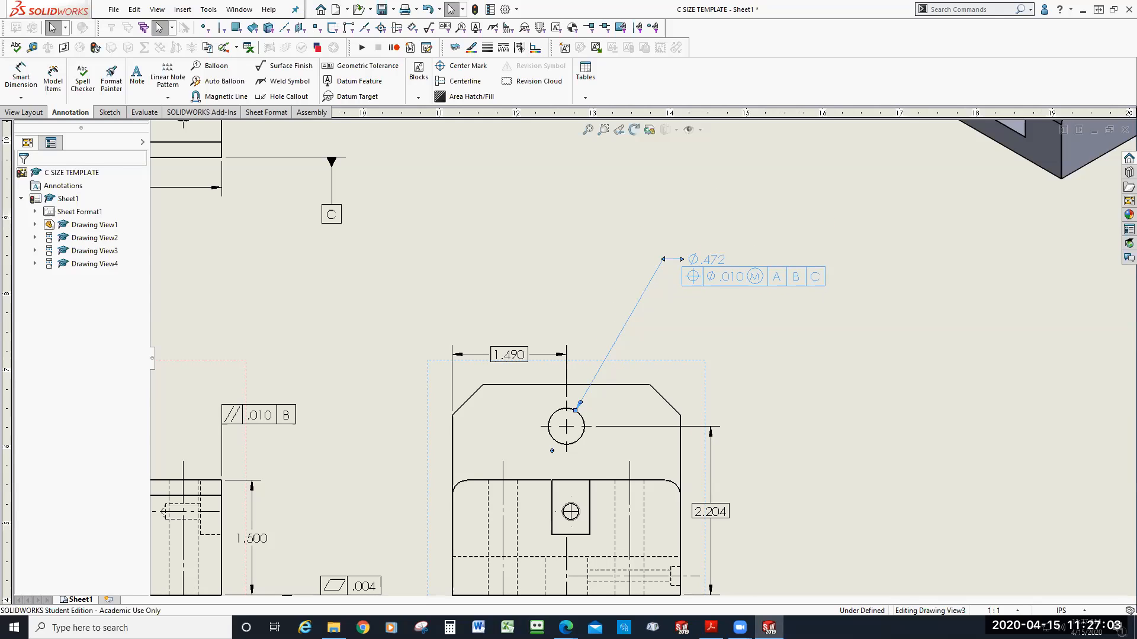
{"action": "left_click", "coordinate": [760, 315]}
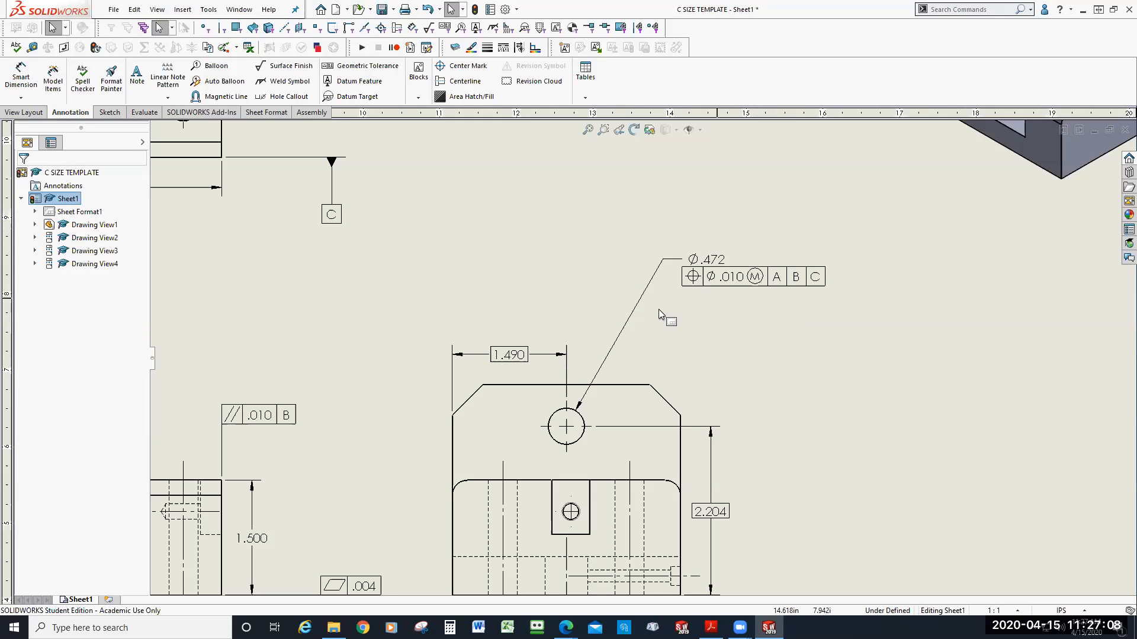
- Review the attached position frame's tolerance properties without changing them, and leave the frame selected
{"action": "left_click", "coordinate": [730, 286]}
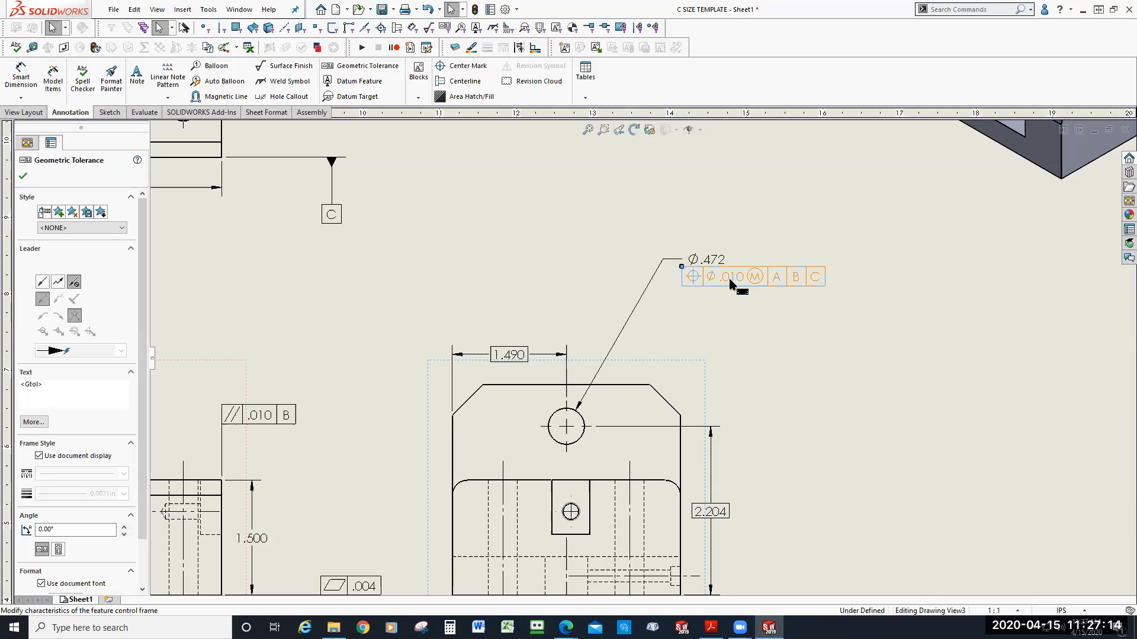
{"action": "double_click", "coordinate": [730, 286]}
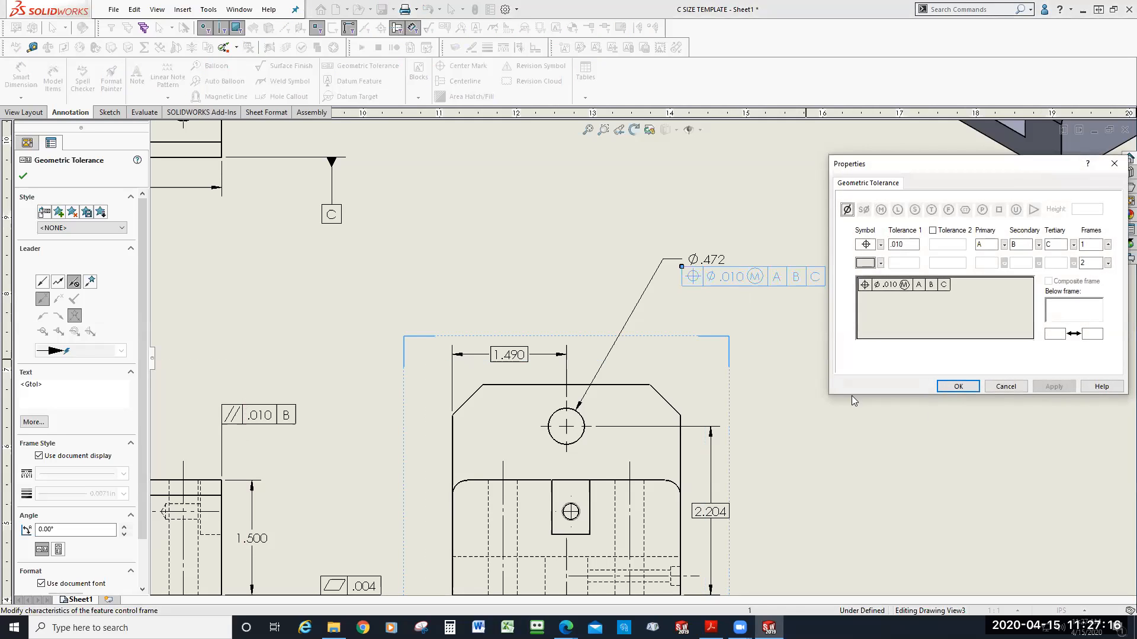
{"action": "left_click", "coordinate": [1016, 389]}
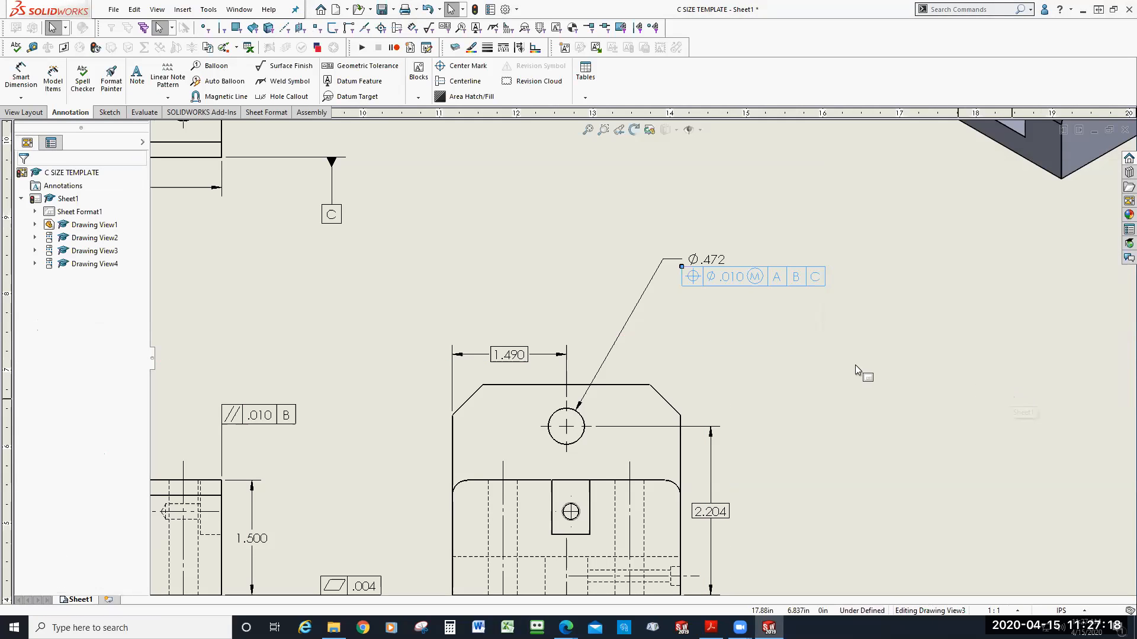
{"action": "left_click", "coordinate": [732, 301]}
{"action": "left_click", "coordinate": [732, 278]}
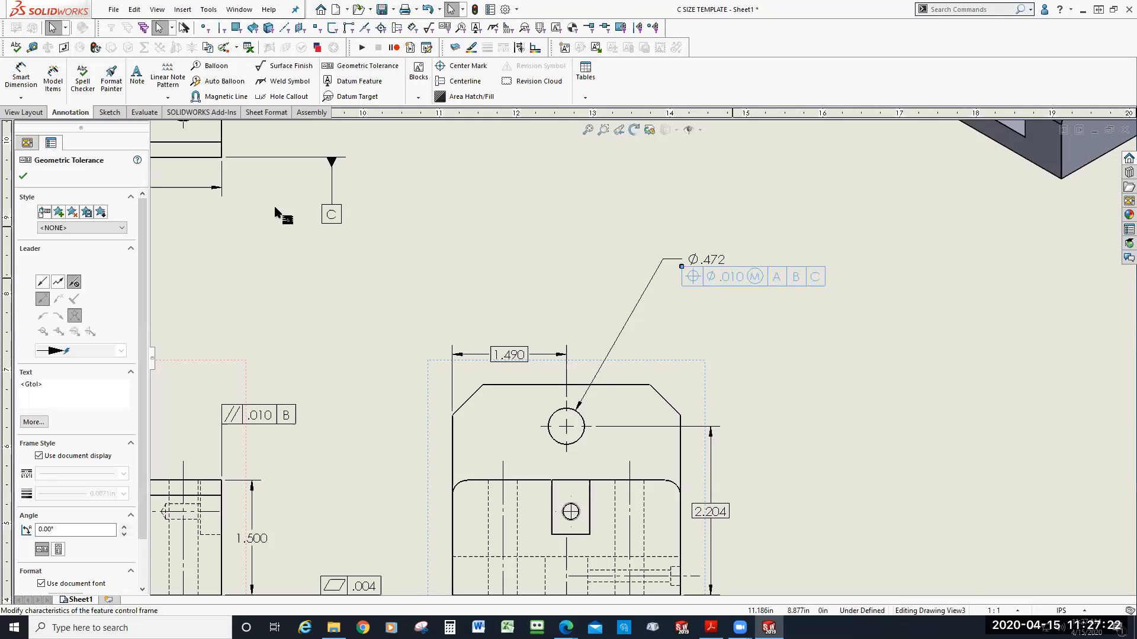
- Switch the position frame beneath the upper hole's diameter dimension to the standard Leader option and accept its properties
{"action": "left_click", "coordinate": [42, 286]}
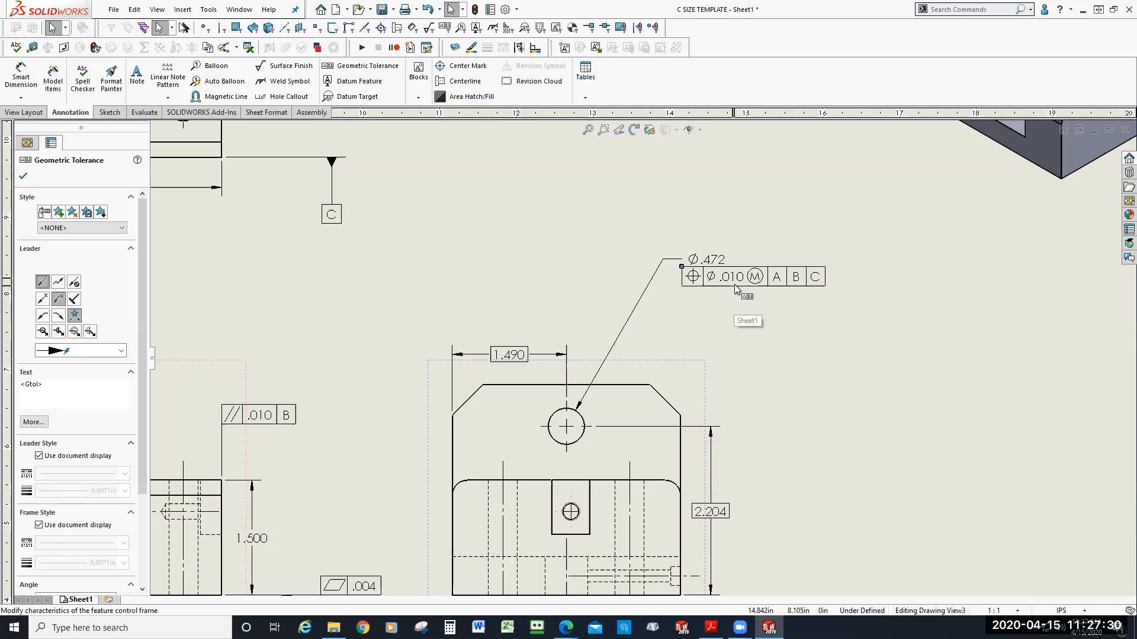
{"action": "left_click_drag", "start_coordinate": [736, 285], "coordinate": [764, 318]}
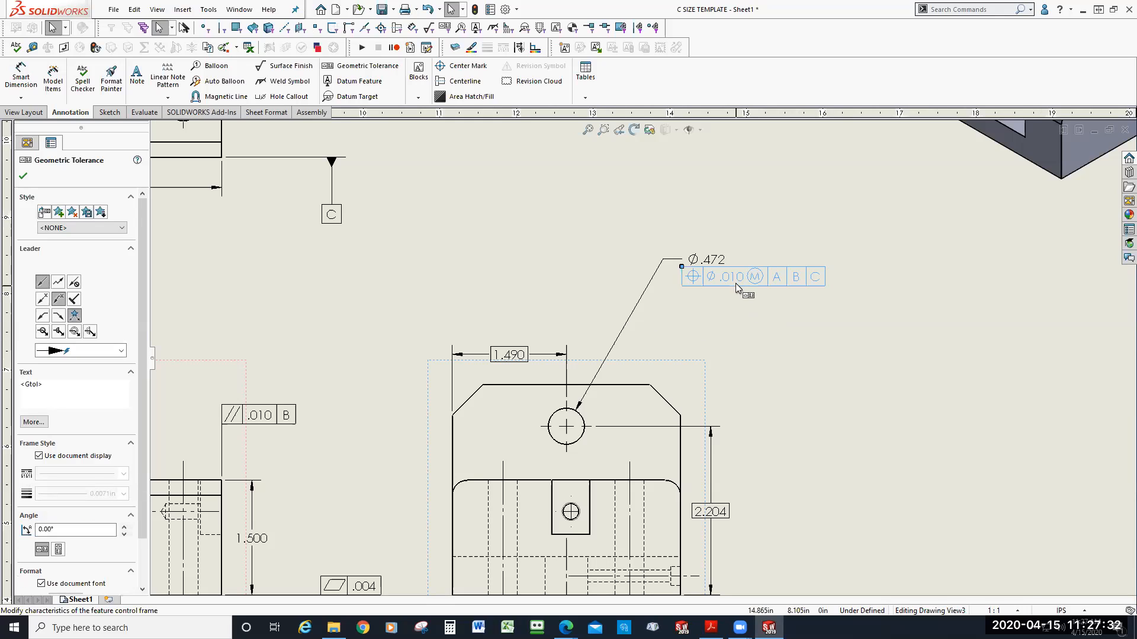
{"action": "left_click", "coordinate": [42, 281]}
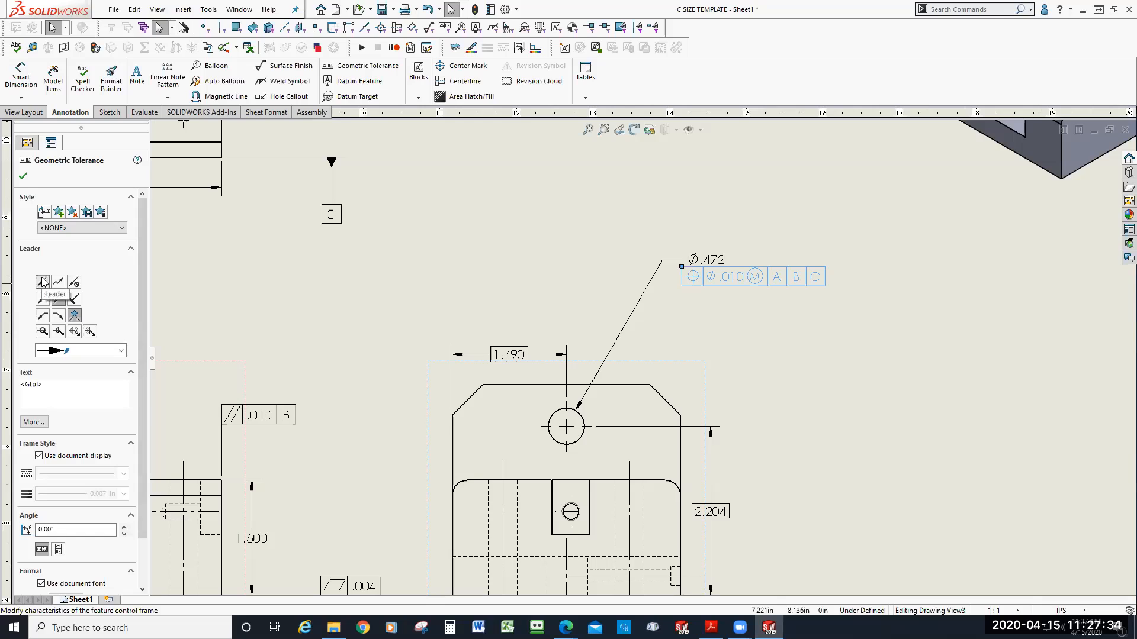
{"action": "left_click", "coordinate": [23, 178]}
{"action": "left_click", "coordinate": [561, 273]}
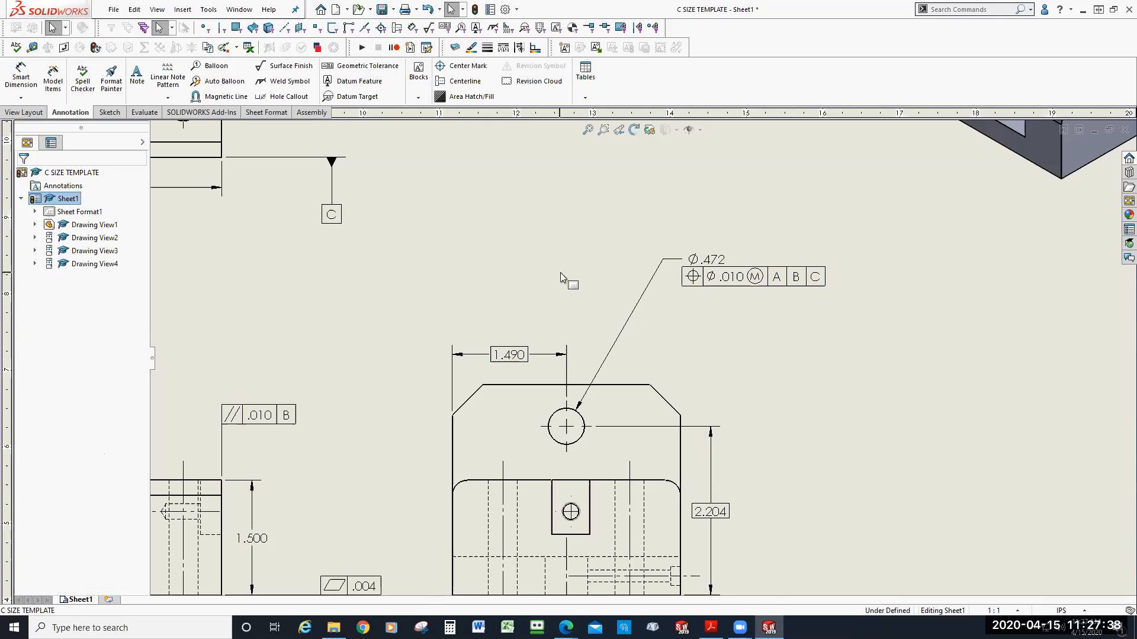
- Move the upper hole's diameter dimension together with its attached position frame slightly closer to the side view
{"action": "left_click", "coordinate": [721, 276]}
{"action": "left_click_drag", "start_coordinate": [699, 268], "coordinate": [695, 278]}
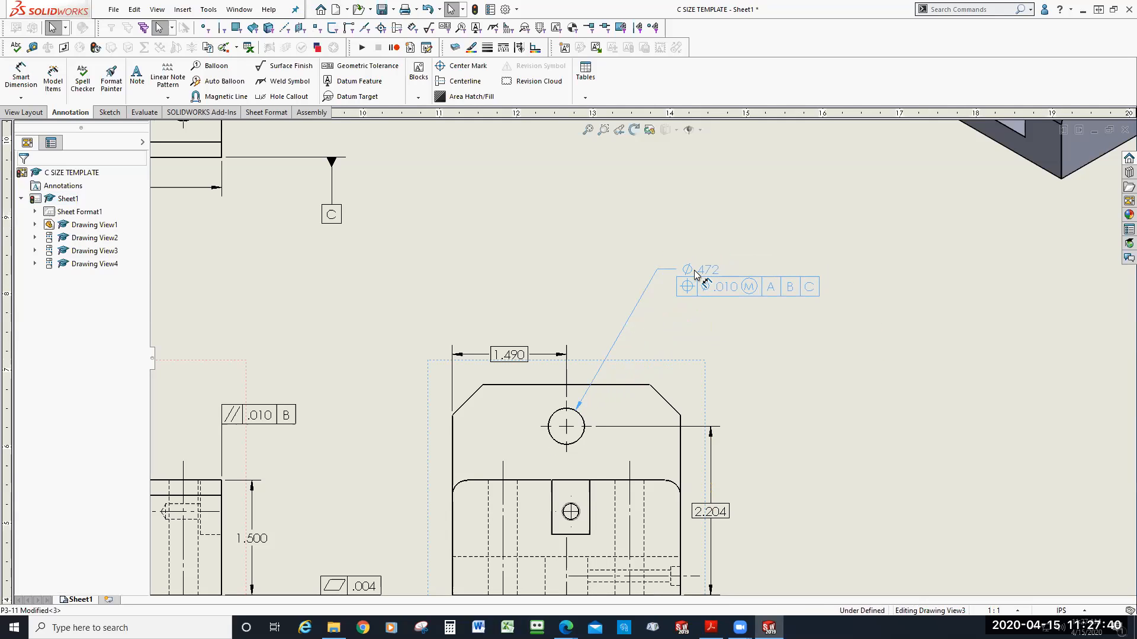
{"action": "left_click", "coordinate": [722, 286]}
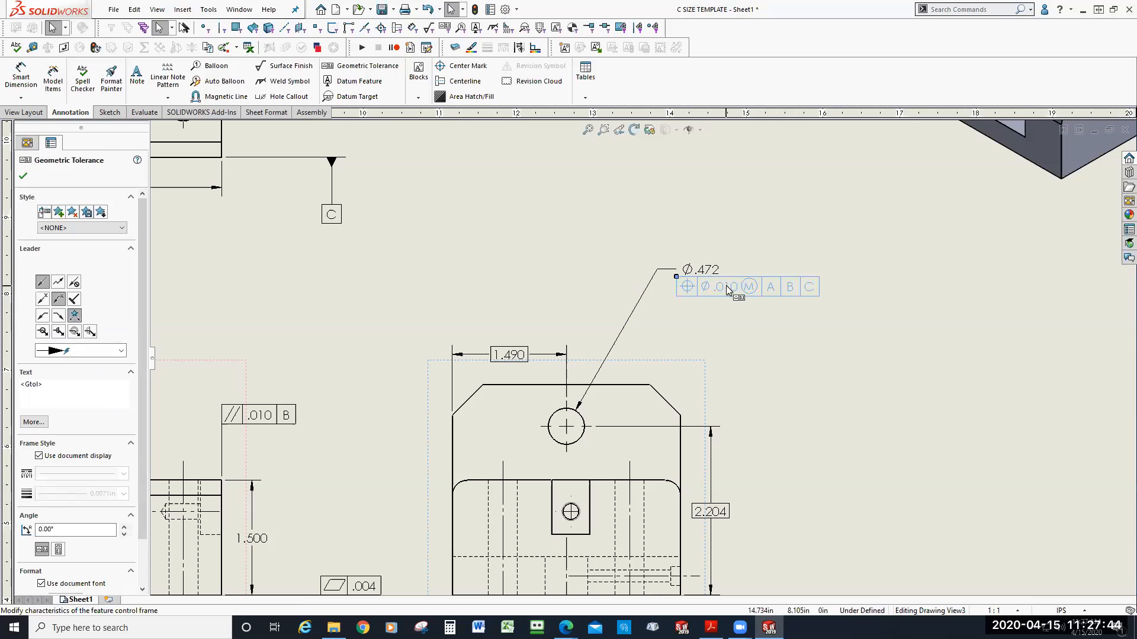
{"action": "left_click", "coordinate": [737, 320]}
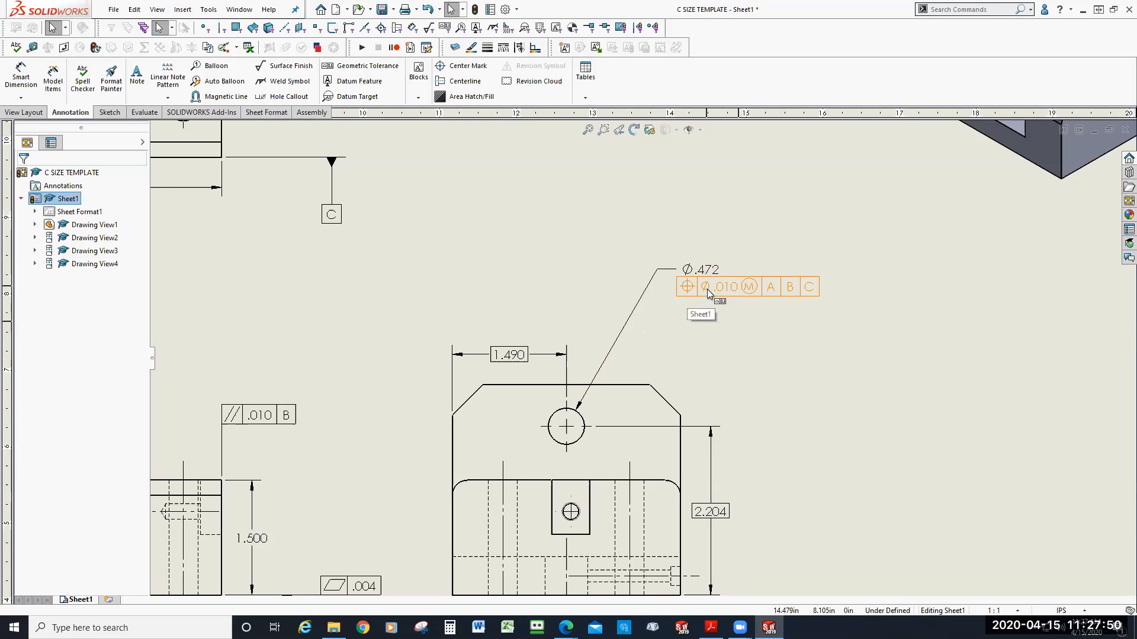
{"action": "left_click_drag", "start_coordinate": [698, 277], "coordinate": [708, 301]}
{"action": "left_click", "coordinate": [682, 278]}
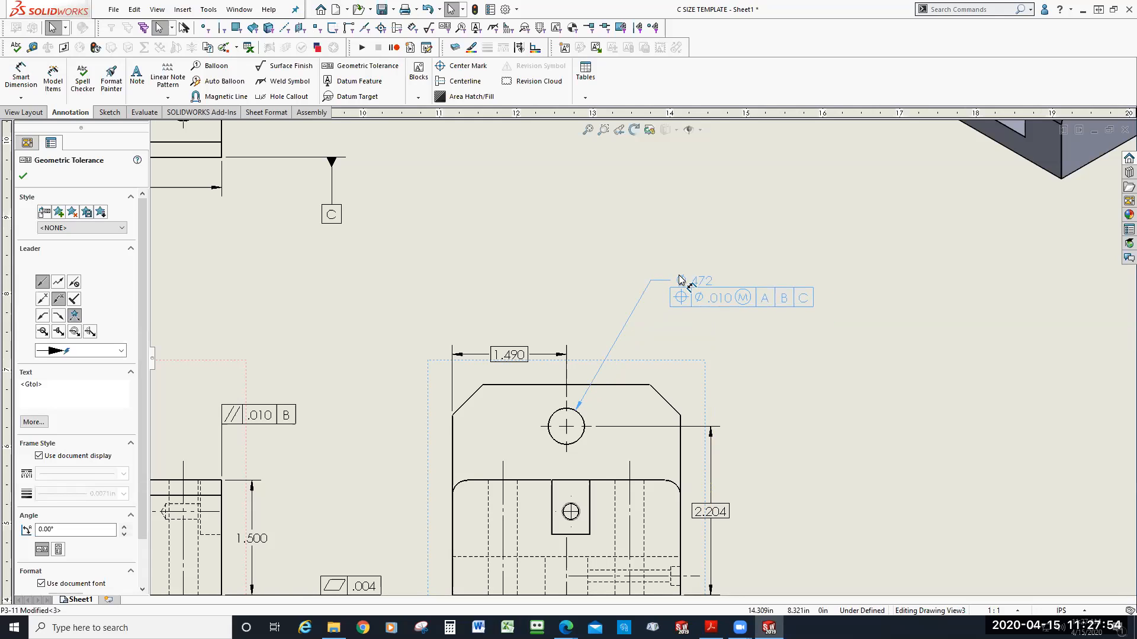
{"action": "key", "text": "Escape"}
{"action": "left_click", "coordinate": [737, 328]}
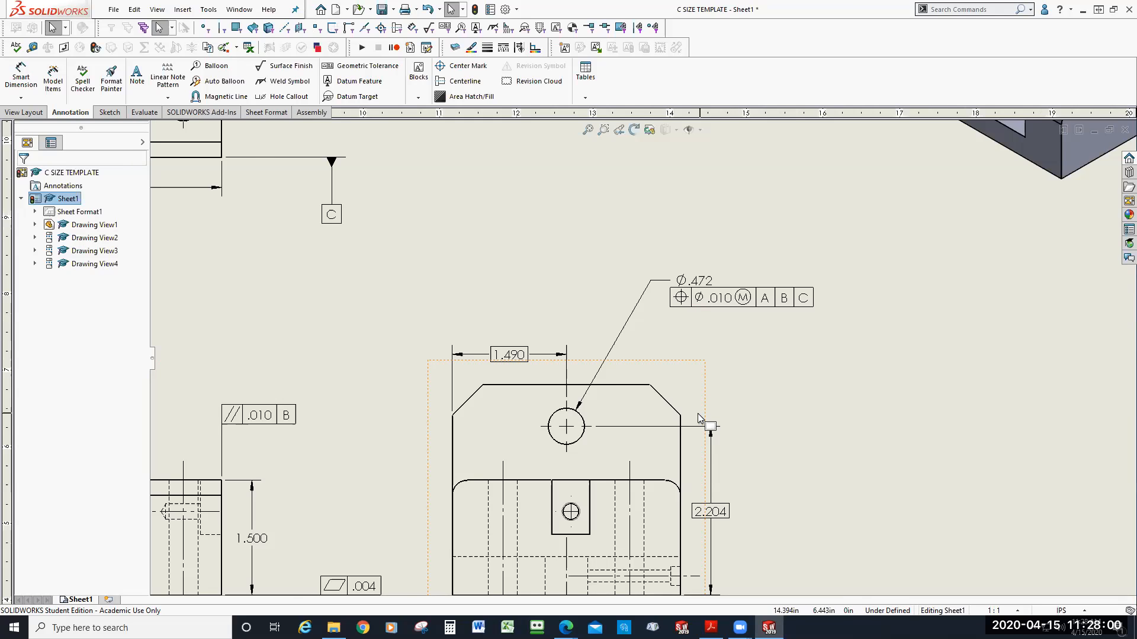
- Examine the upper hole's combined diameter and position callout up close, and review the annotated views across the full sheet
{"action": "scroll", "coordinate": [683, 436], "scroll_direction": "up", "scroll_amount": 1}
{"action": "scroll", "coordinate": [685, 379], "scroll_direction": "down", "scroll_amount": 2}
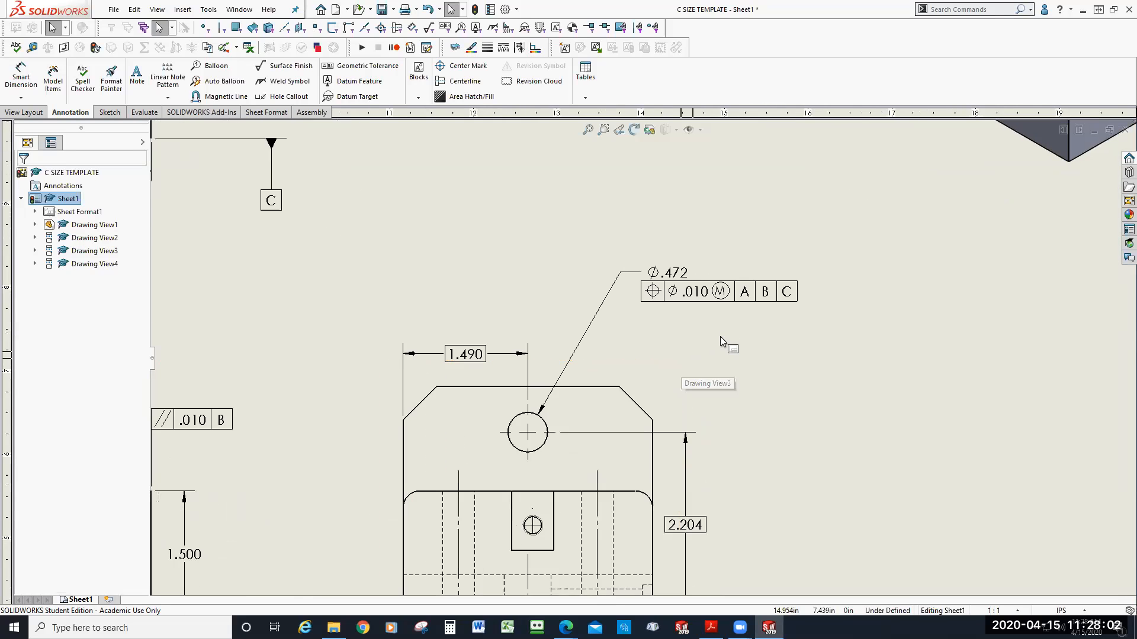
{"action": "scroll", "coordinate": [720, 339], "scroll_direction": "down", "scroll_amount": 1}
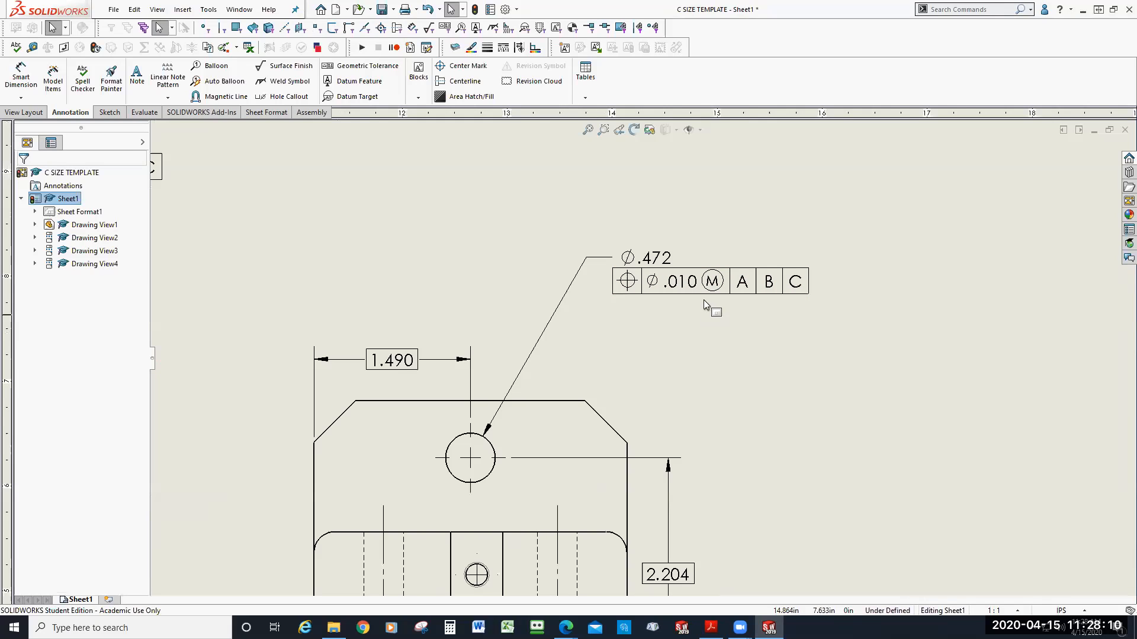
{"action": "scroll", "coordinate": [687, 218], "scroll_direction": "up", "scroll_amount": 3}
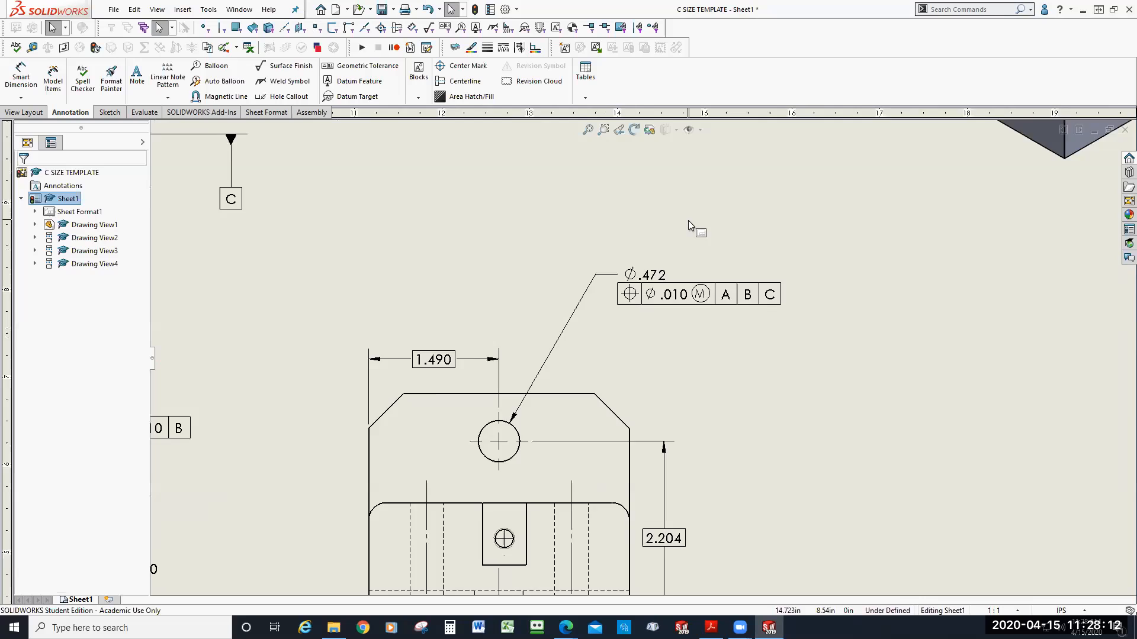
{"action": "scroll", "coordinate": [551, 189], "scroll_direction": "up", "scroll_amount": 2}
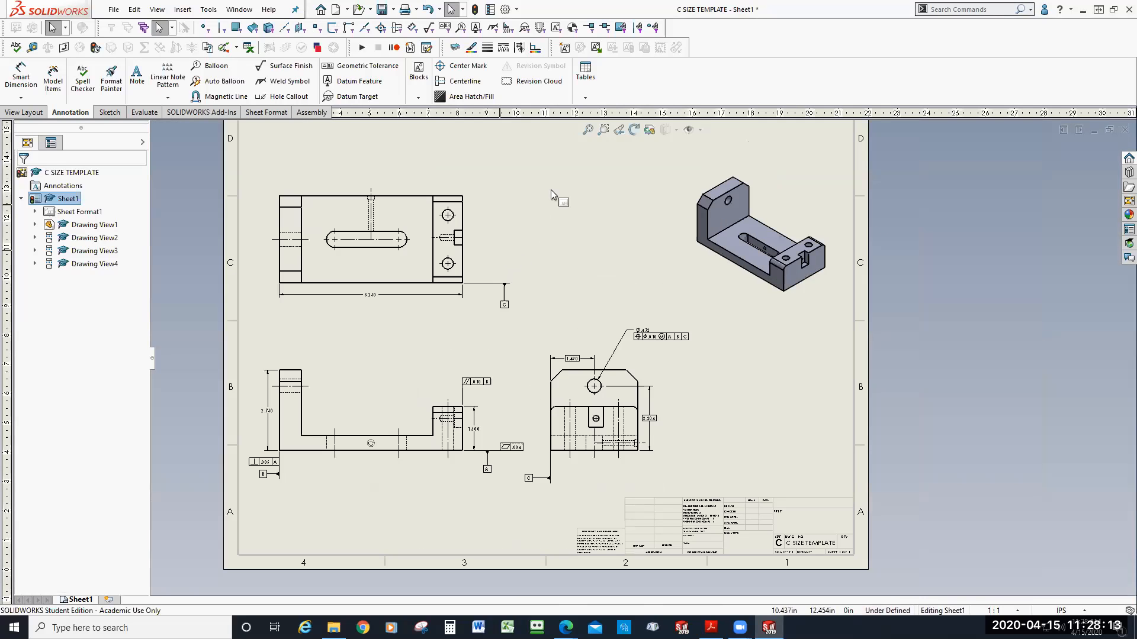
{"action": "left_click", "coordinate": [589, 129]}
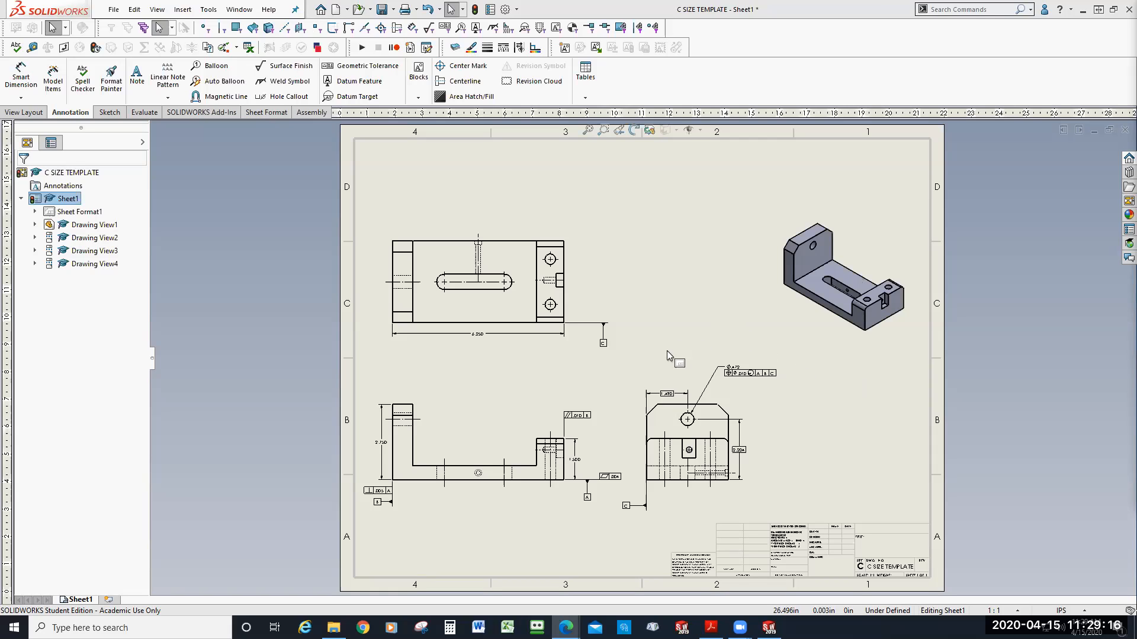
{"action": "scroll", "coordinate": [522, 360], "scroll_direction": "down", "scroll_amount": 1}
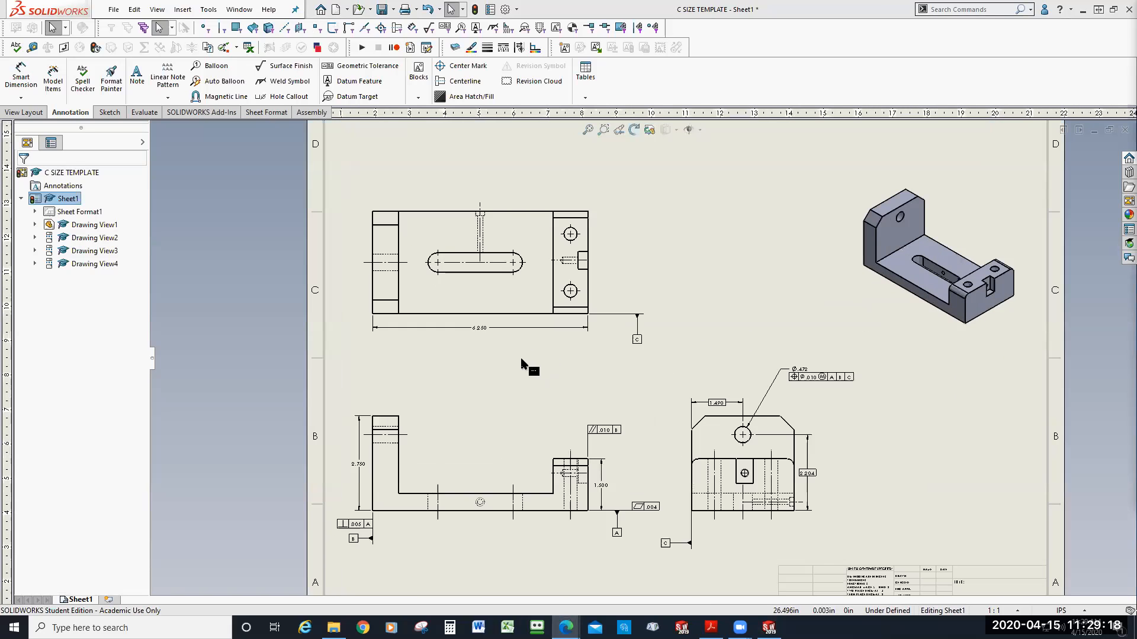